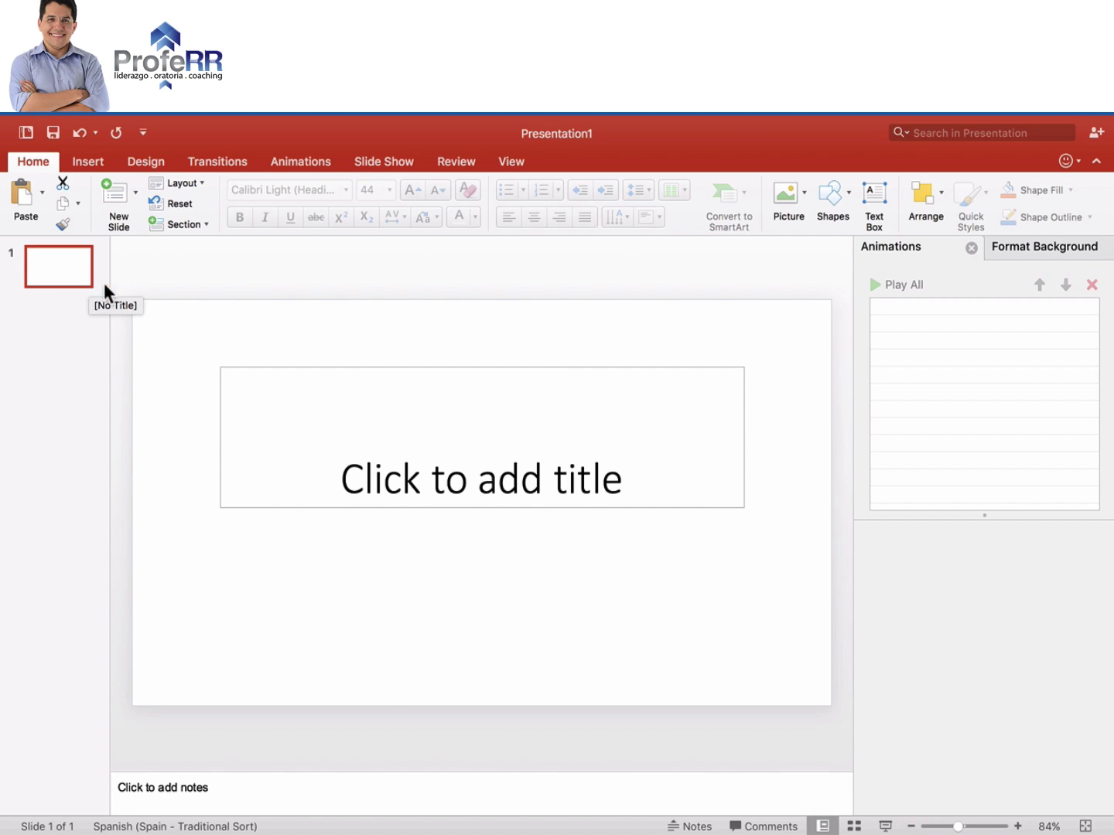
# Step: Add two title-and-content slides for a three-slide deck, review slide 2, then return to slide 1
pyautogui.click(118, 187)
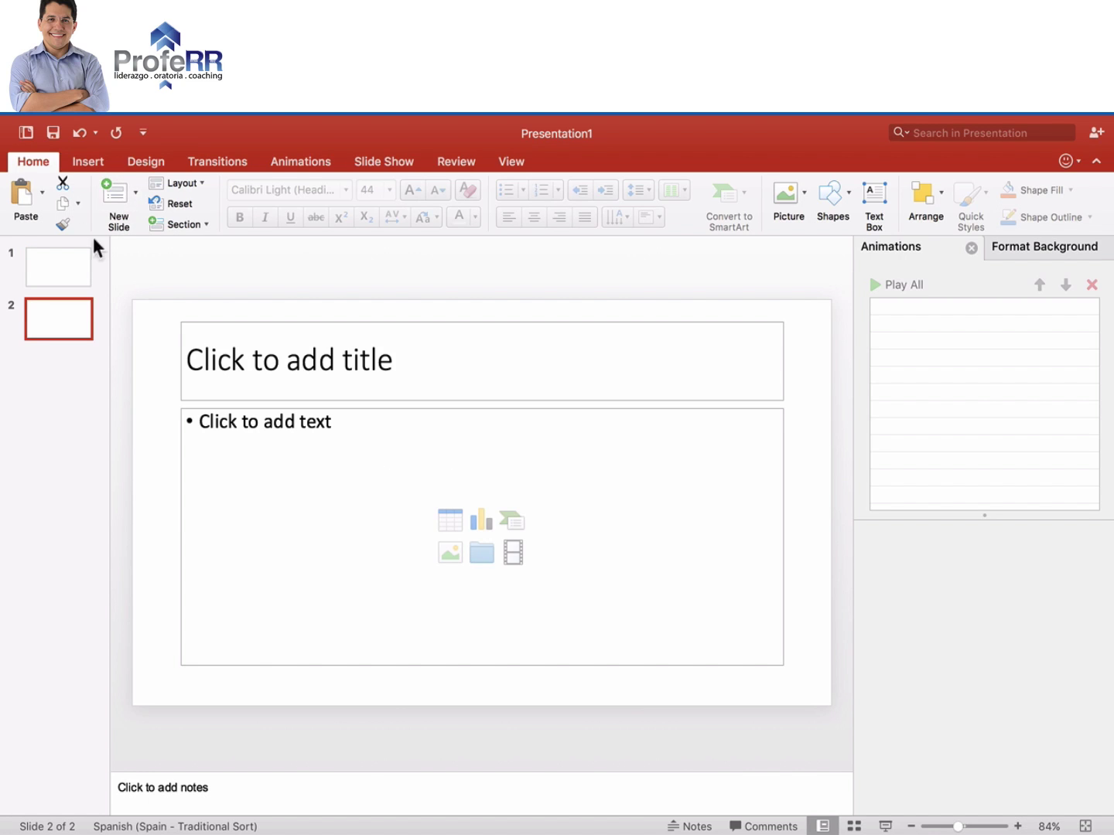
pyautogui.click(115, 192)
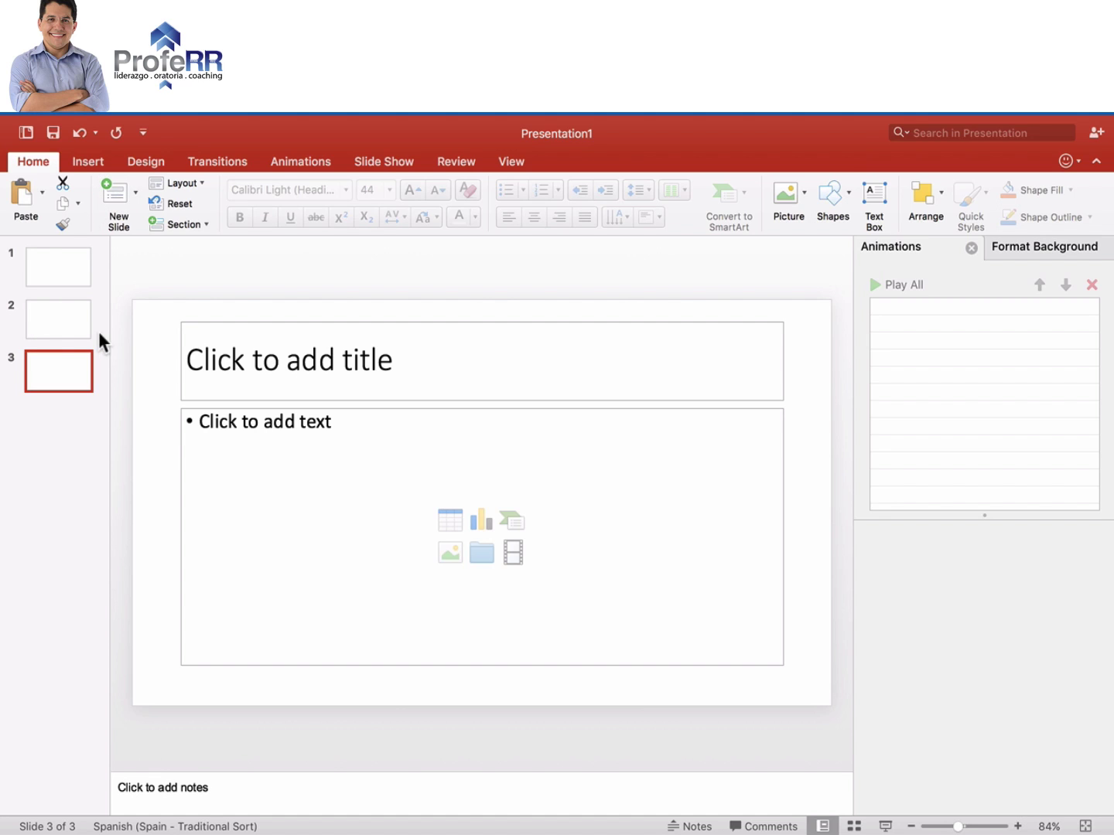
pyautogui.click(66, 270)
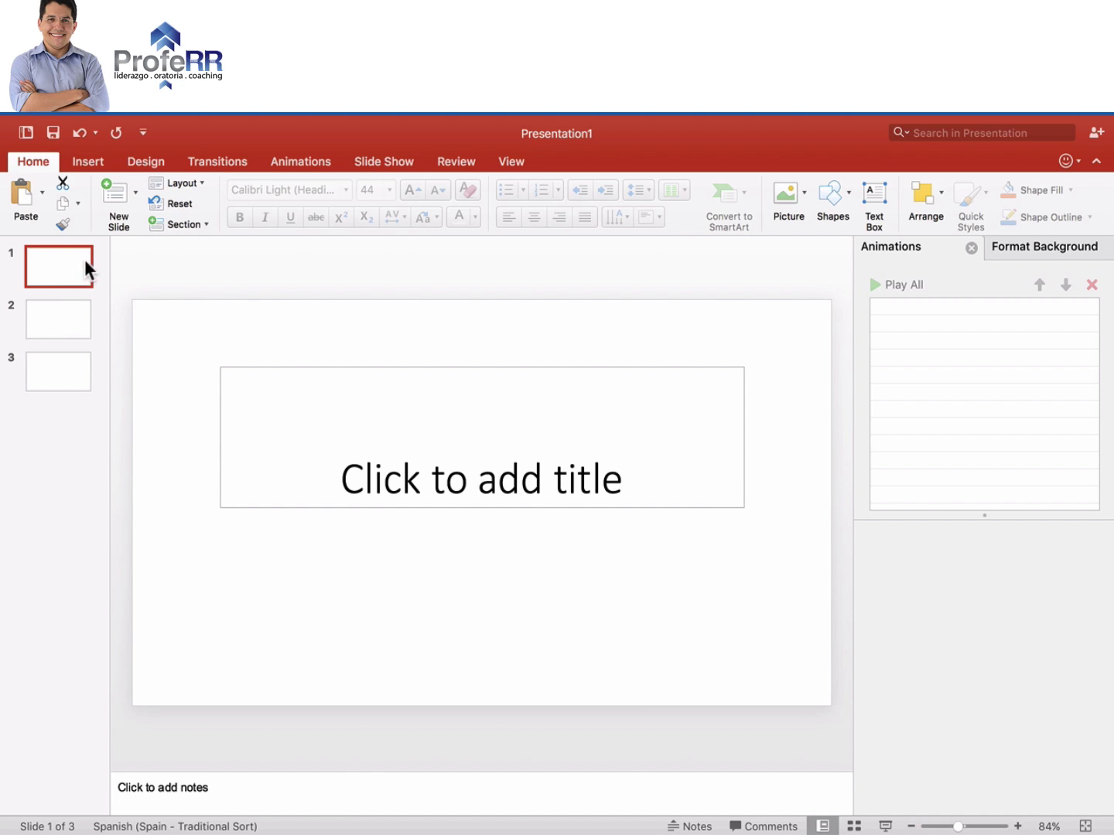
pyautogui.click(67, 310)
pyautogui.click(67, 267)
pyautogui.click(71, 322)
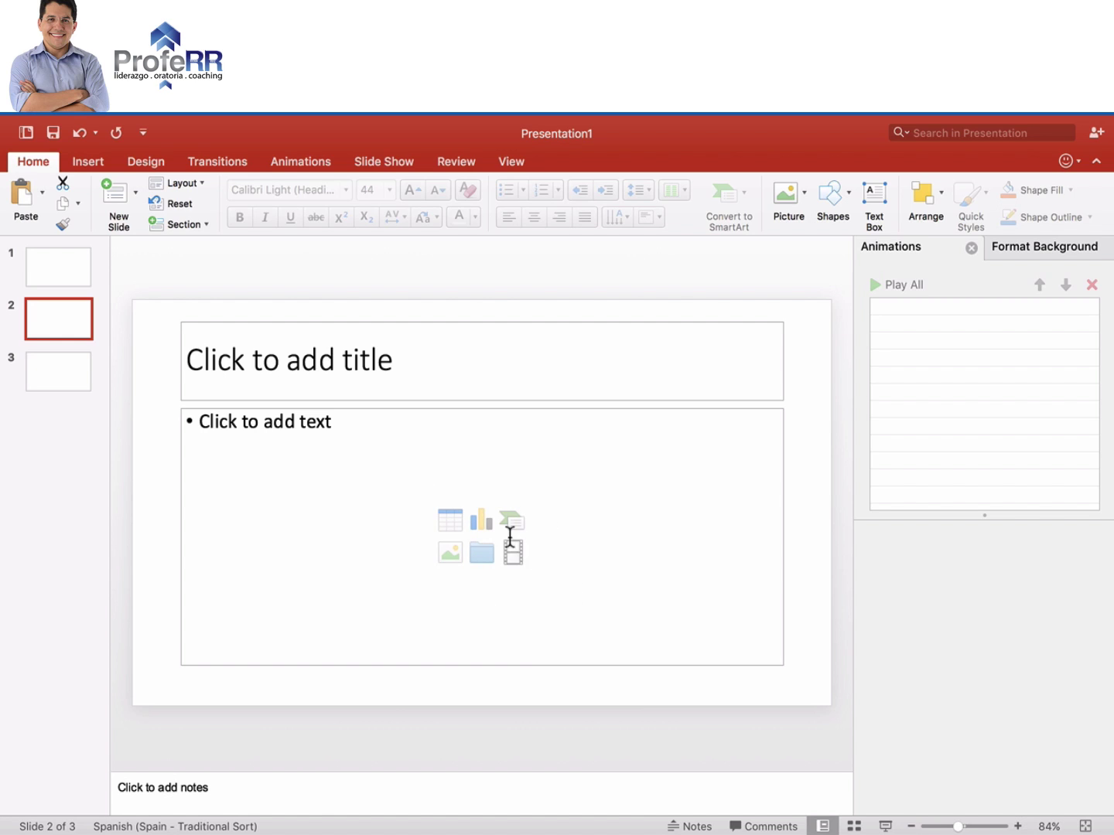
pyautogui.click(69, 276)
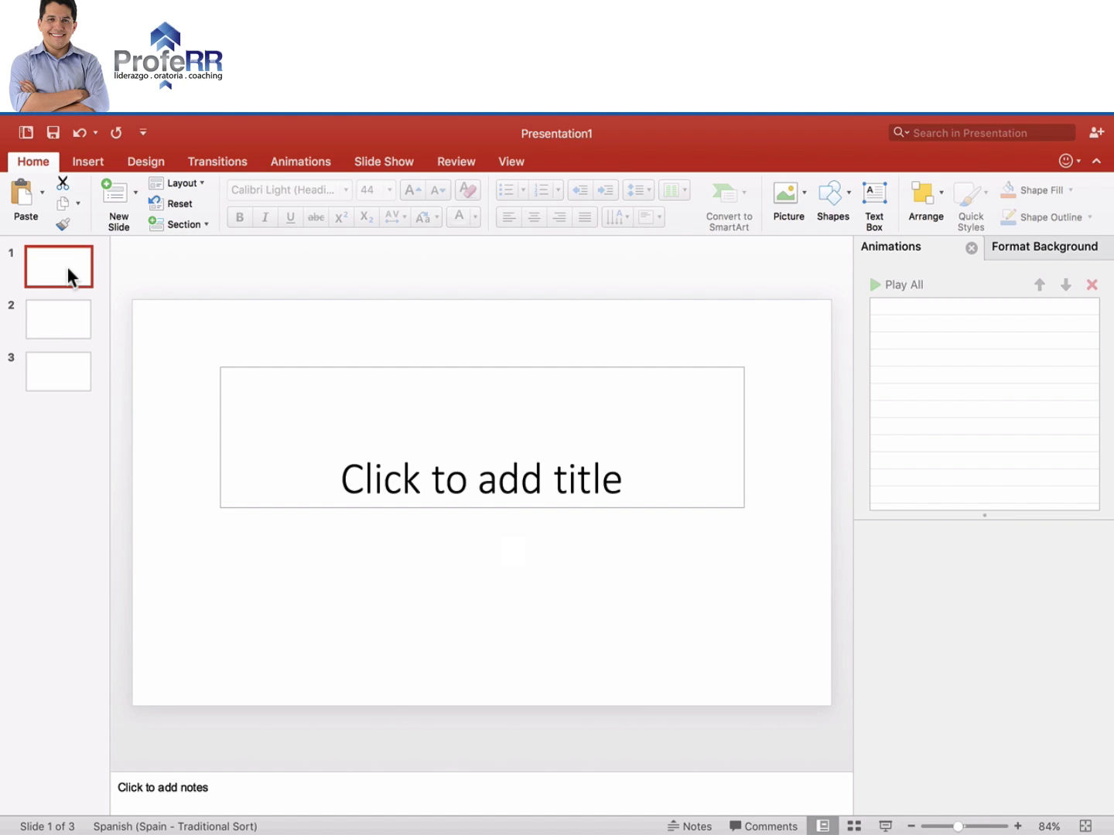
pyautogui.click(88, 161)
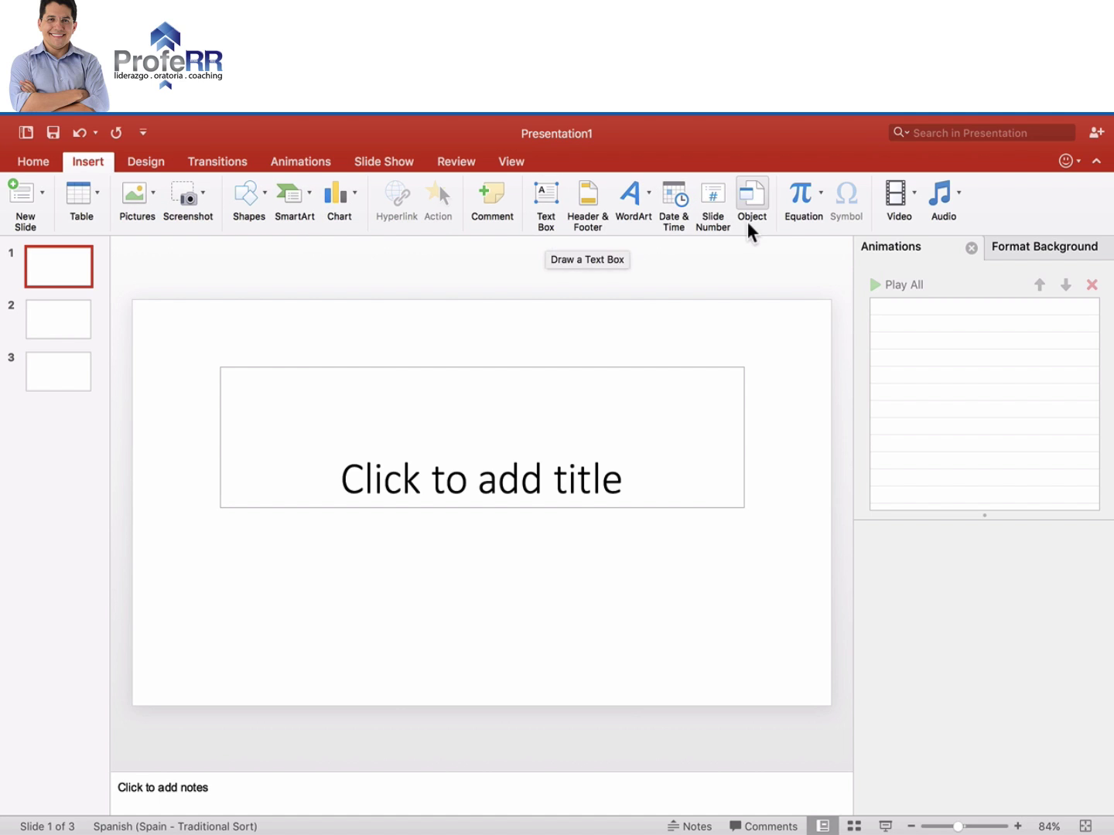
# Step: Start inserting a movie from file and open the pautaenfacebook folder
pyautogui.click(914, 189)
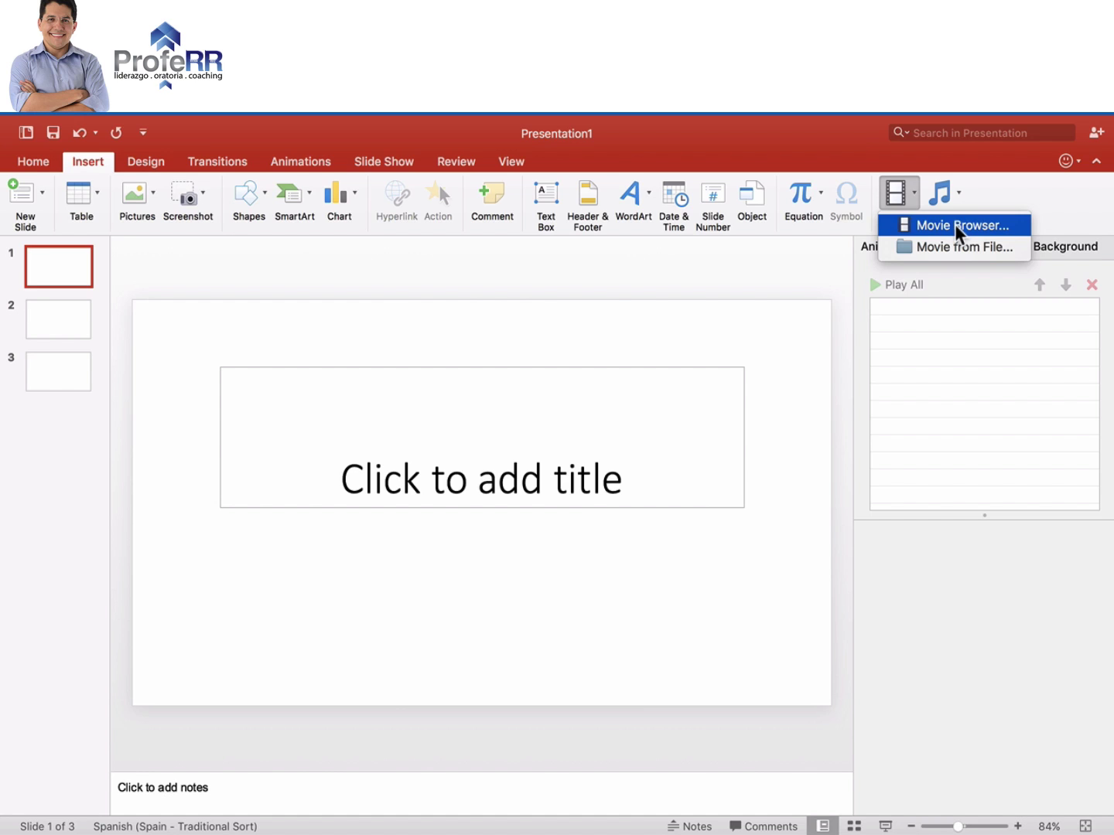
pyautogui.click(919, 247)
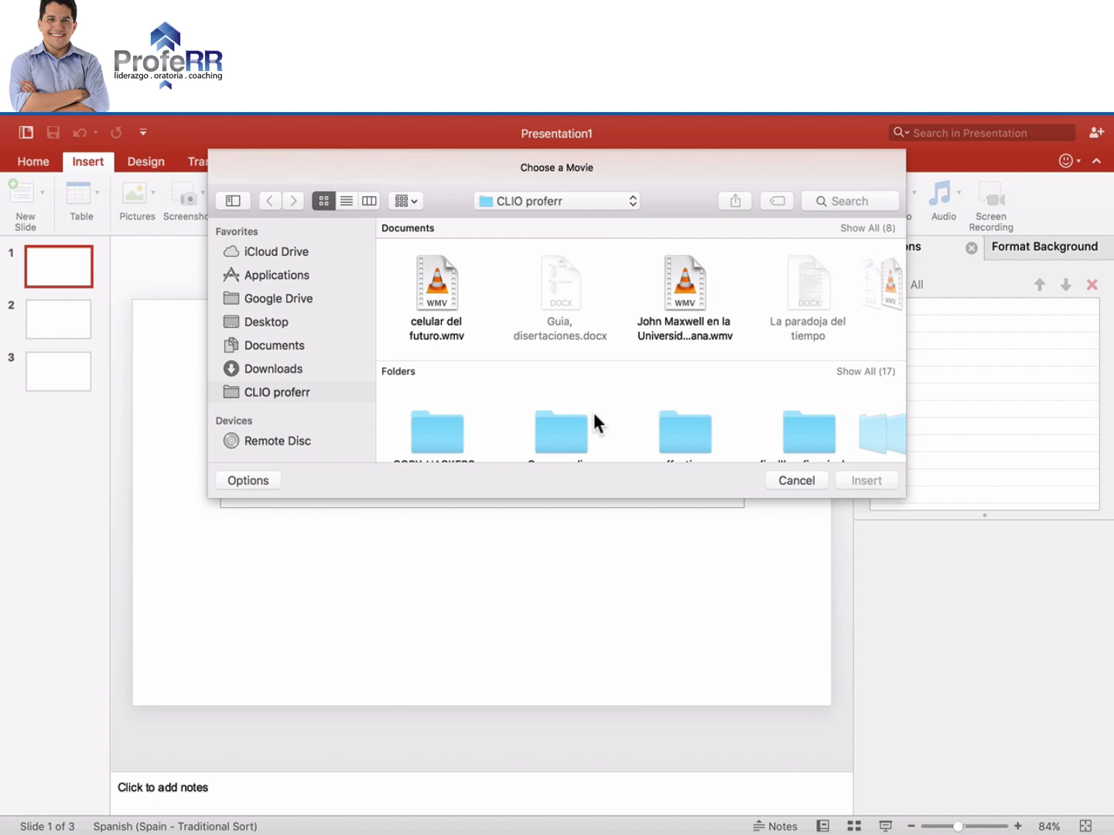
pyautogui.scroll(-5, 594, 414)
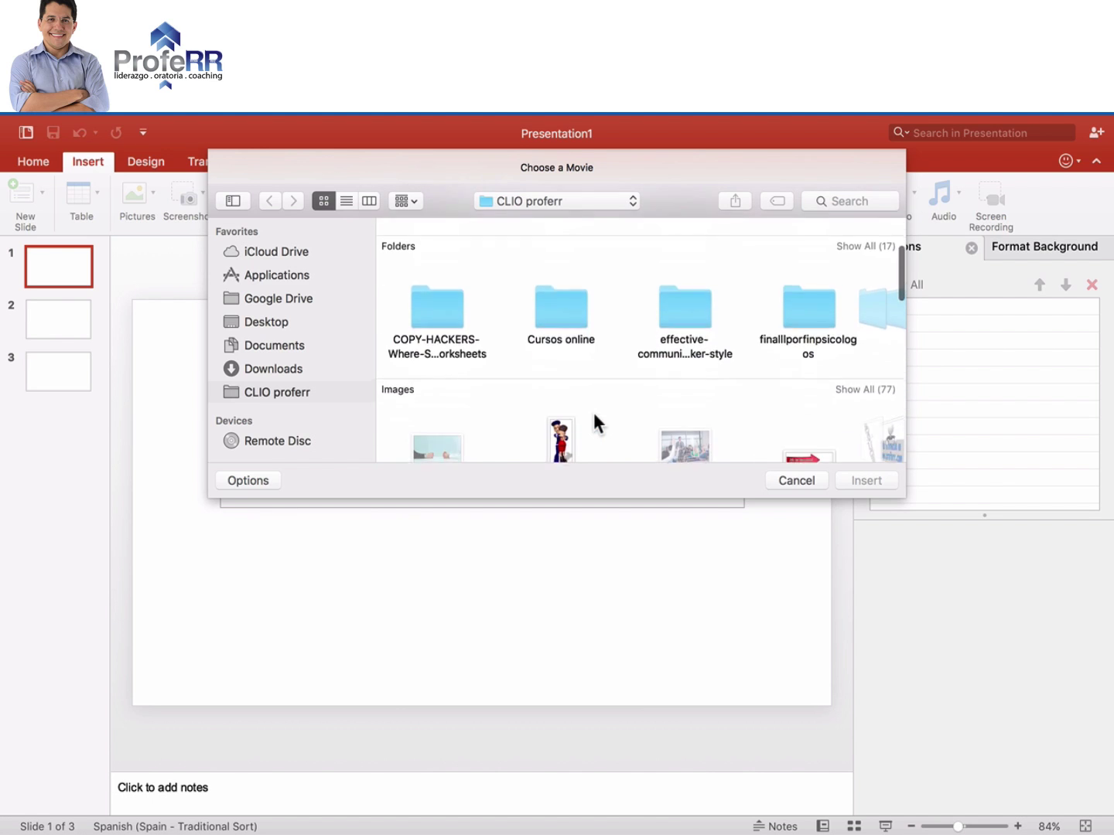
pyautogui.scroll(-3, 594, 414)
pyautogui.scroll(-3, 594, 414)
pyautogui.scroll(-2, 593, 412)
pyautogui.scroll(1, 606, 342)
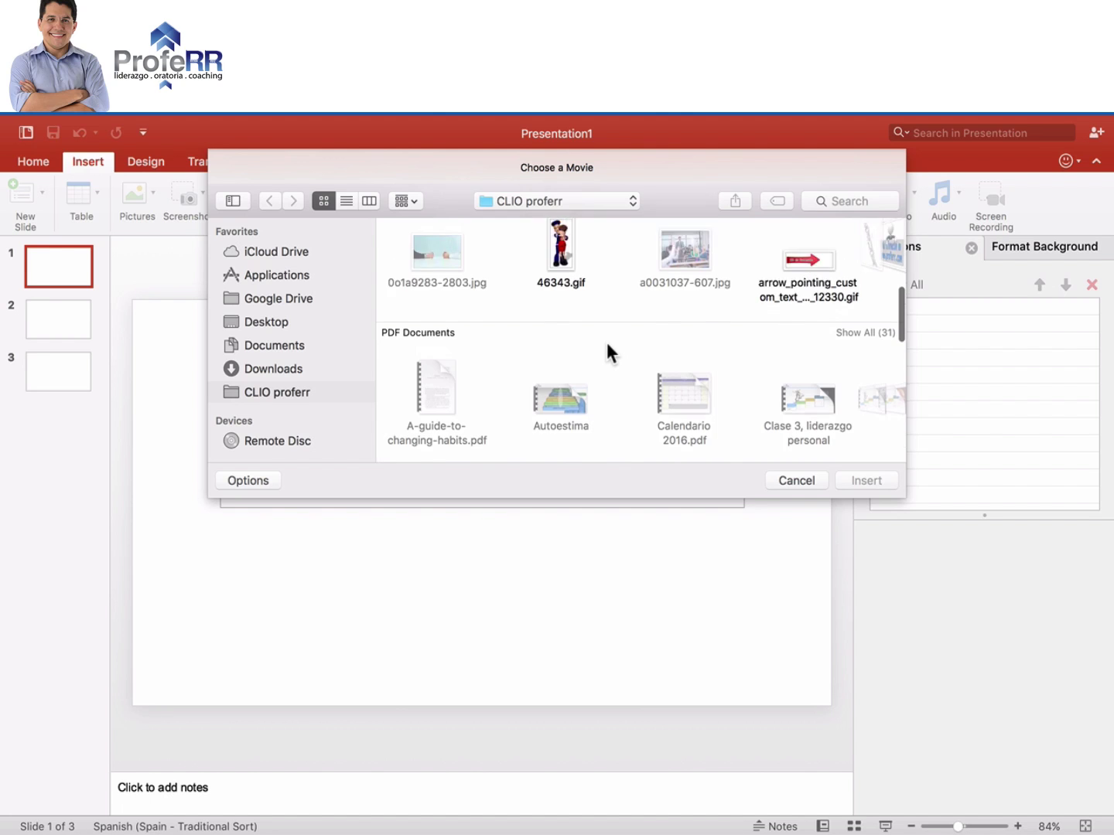
pyautogui.scroll(5, 607, 342)
pyautogui.hscroll(2, 670, 386)
pyautogui.hscroll(4, 671, 386)
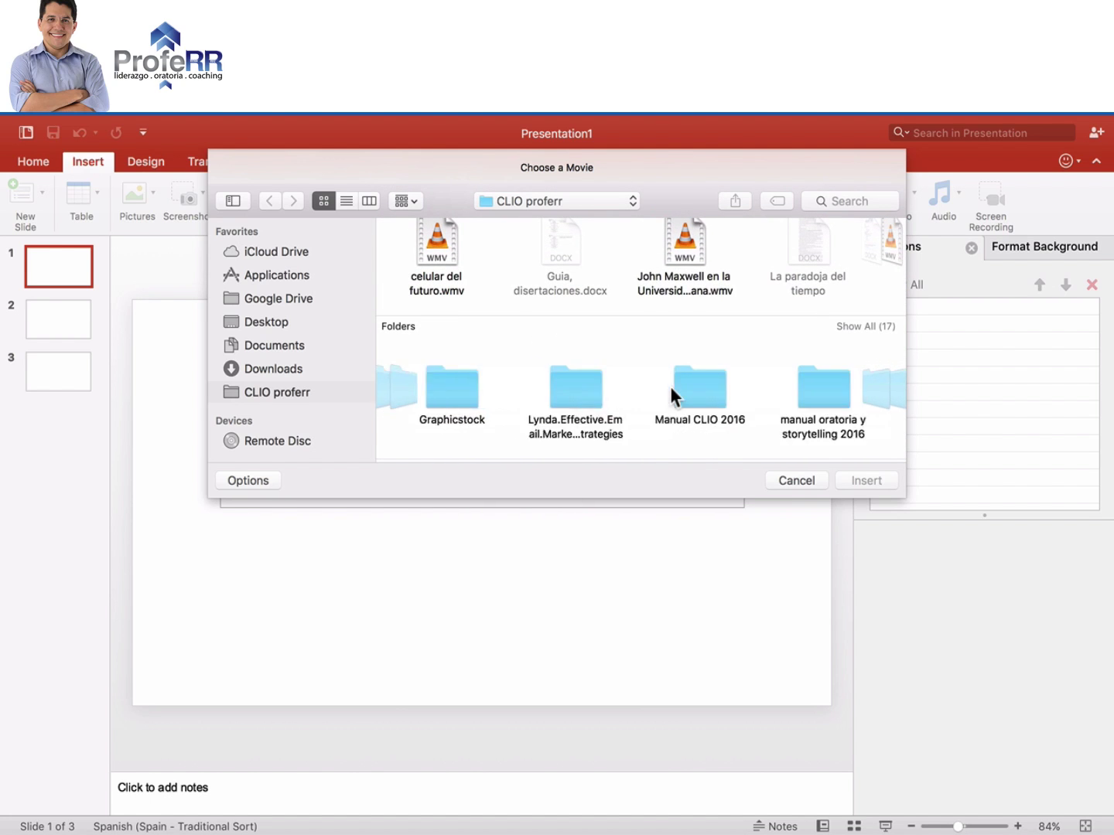
pyautogui.hscroll(4, 670, 387)
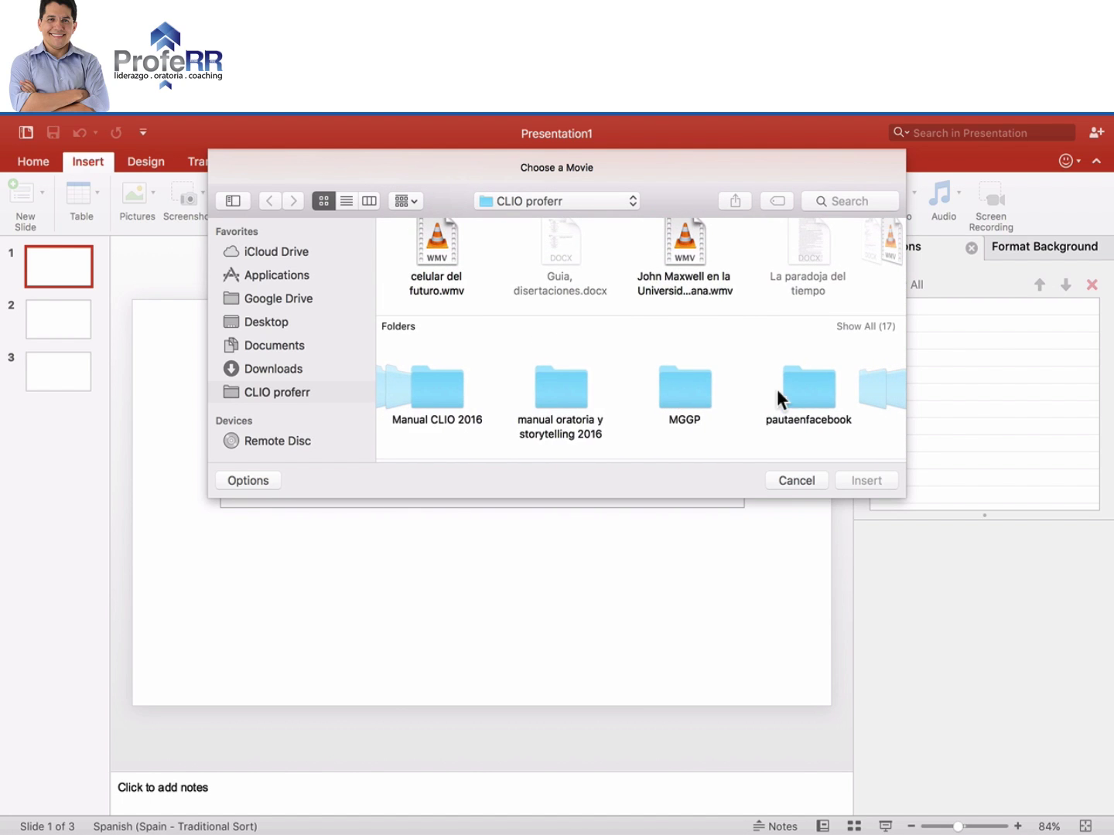
pyautogui.doubleClick(797, 388)
# Step: Select climbing_book_stack_18601.mov and insert it onto slide 1
pyautogui.scroll(-4, 674, 391)
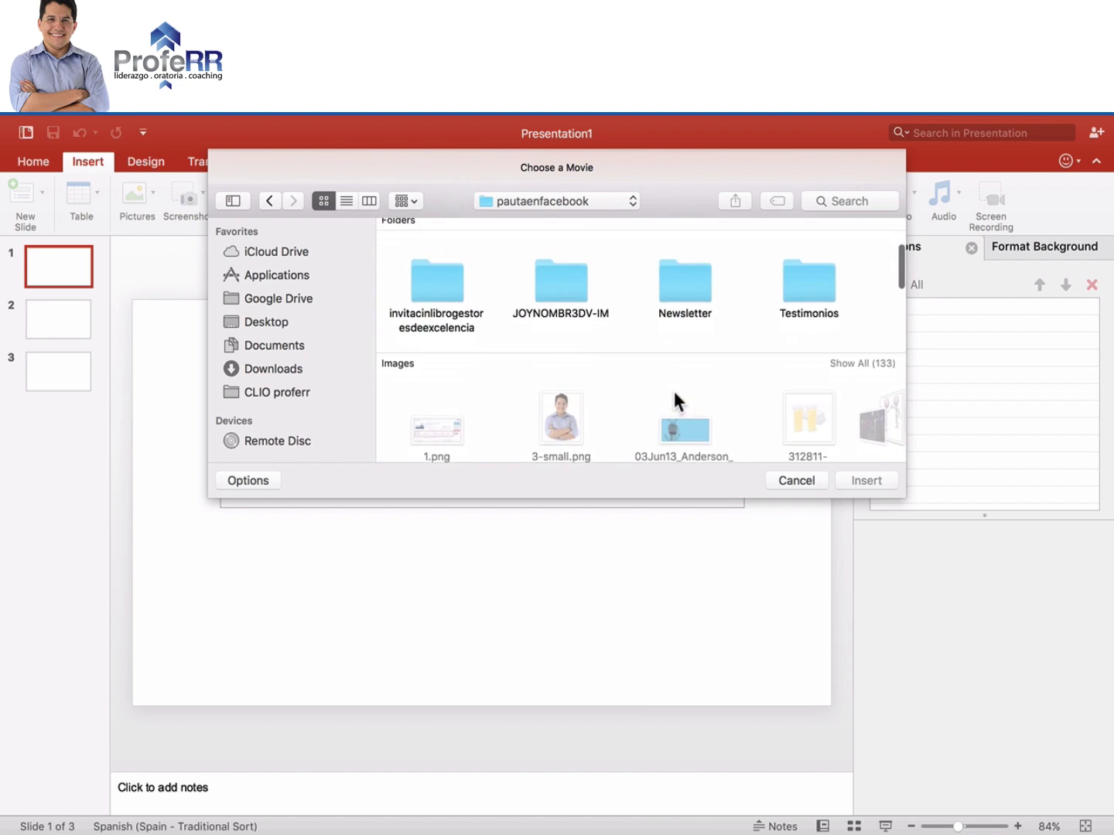
pyautogui.scroll(-3, 673, 391)
pyautogui.scroll(-5, 674, 391)
pyautogui.scroll(-3, 674, 391)
pyautogui.scroll(-2, 673, 391)
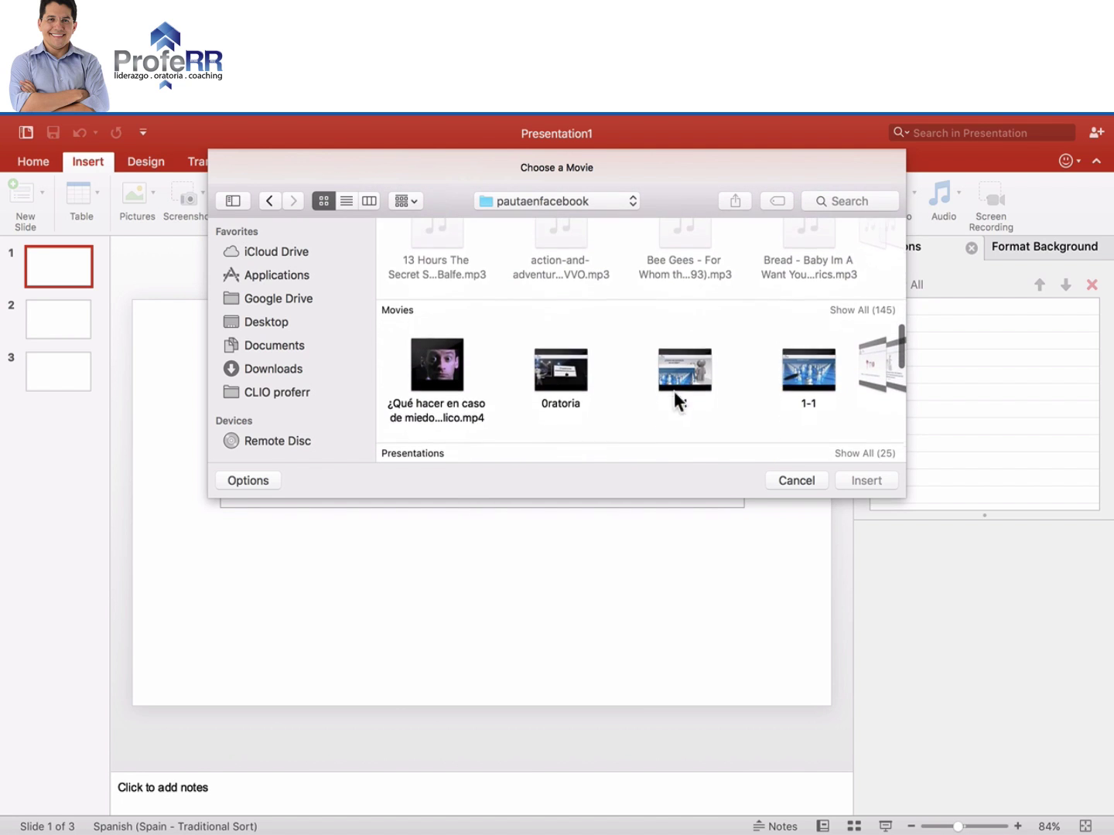
pyautogui.hscroll(6, 745, 379)
pyautogui.hscroll(4, 744, 380)
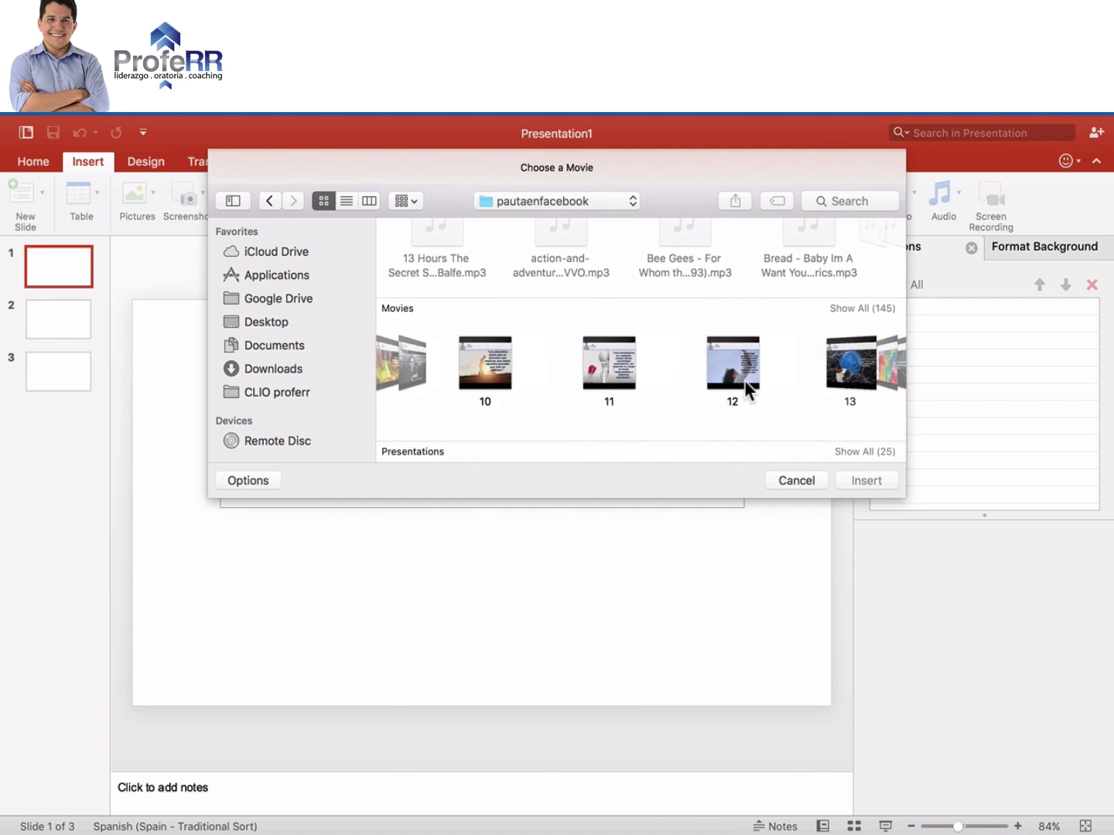
pyautogui.hscroll(1, 744, 380)
pyautogui.hscroll(4, 744, 380)
pyautogui.hscroll(2, 744, 380)
pyautogui.hscroll(4, 744, 380)
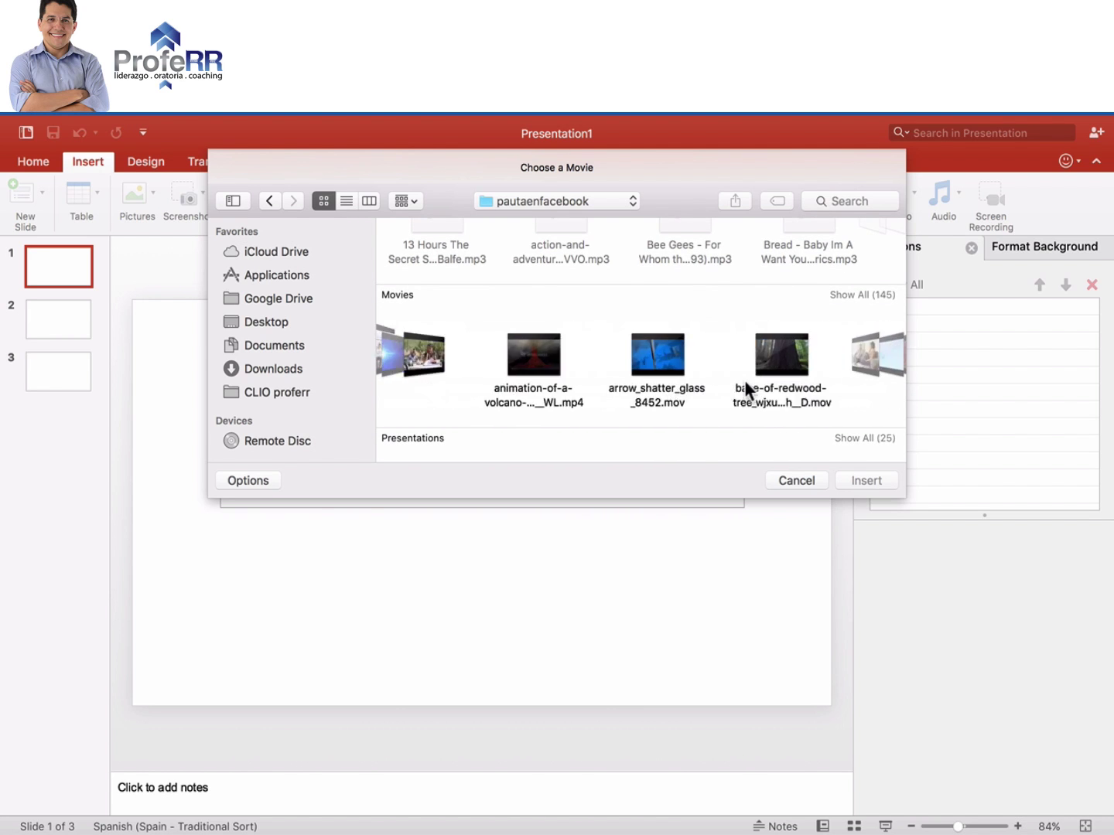
pyautogui.hscroll(2, 744, 380)
pyautogui.hscroll(2, 744, 380)
pyautogui.hscroll(2, 744, 379)
pyautogui.hscroll(2, 744, 379)
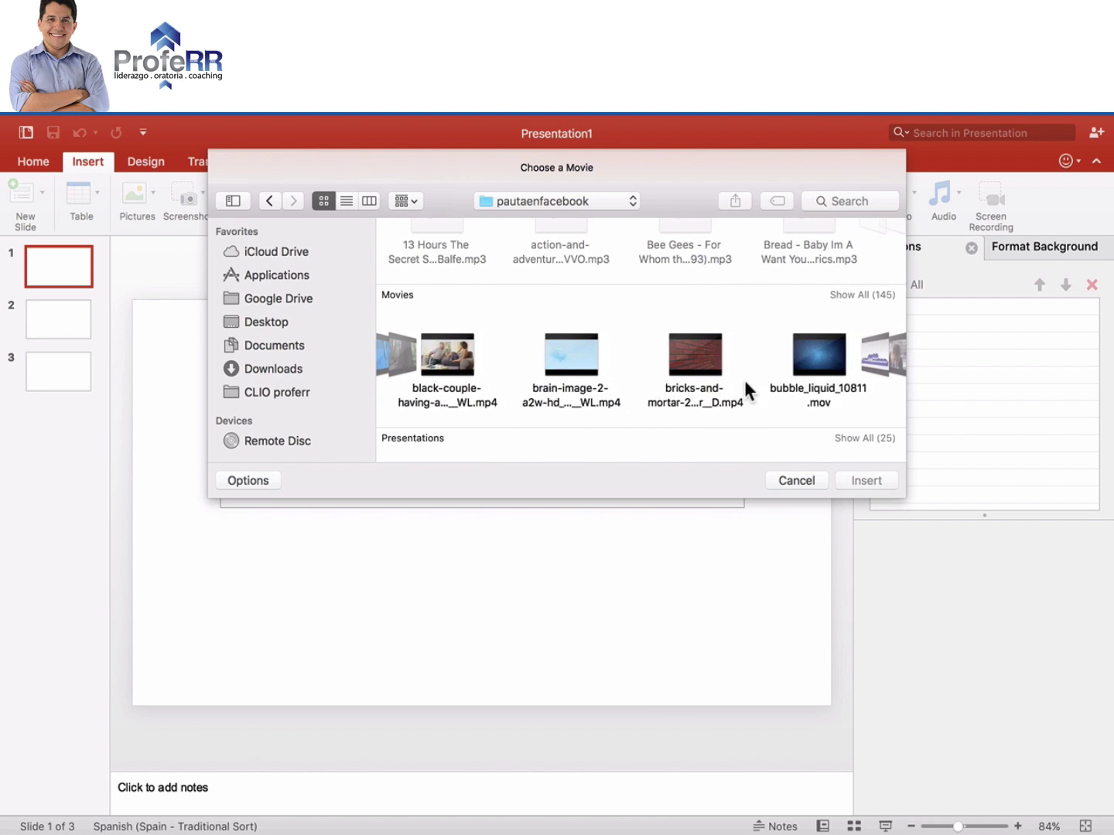
pyautogui.hscroll(2, 743, 379)
pyautogui.hscroll(2, 739, 381)
pyautogui.hscroll(2, 735, 383)
pyautogui.hscroll(2, 735, 382)
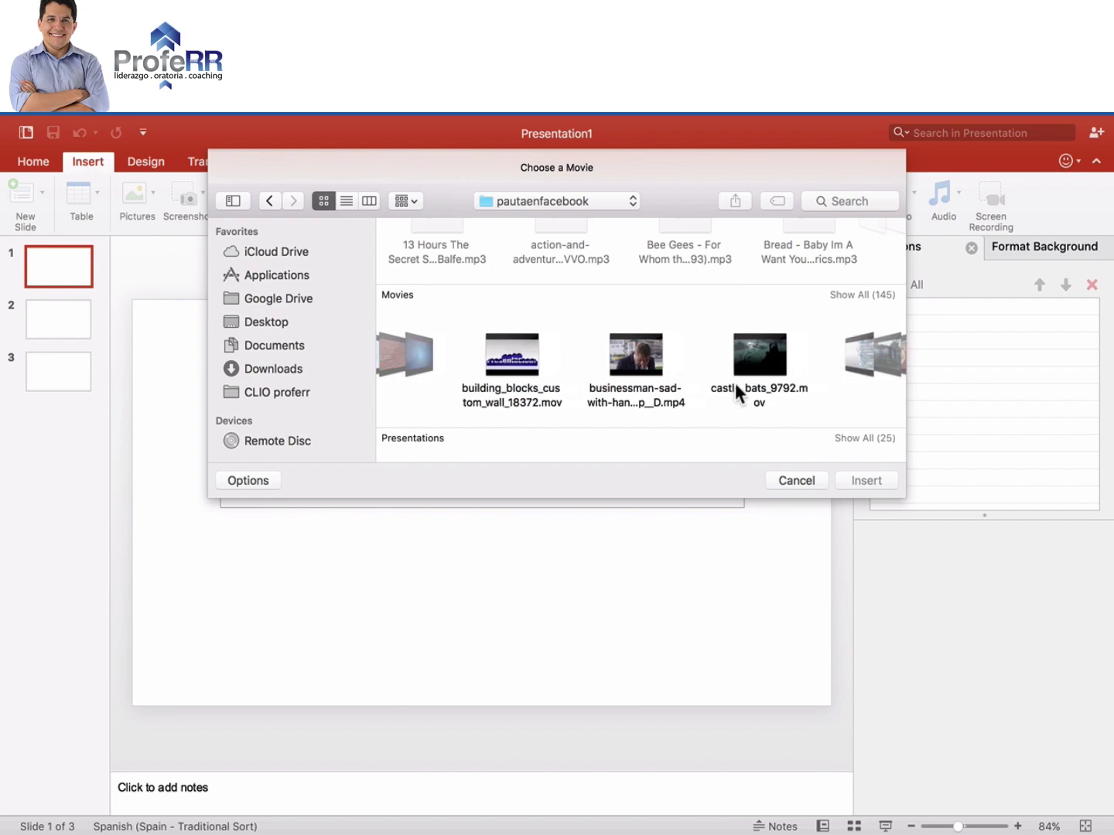
pyautogui.hscroll(2, 734, 383)
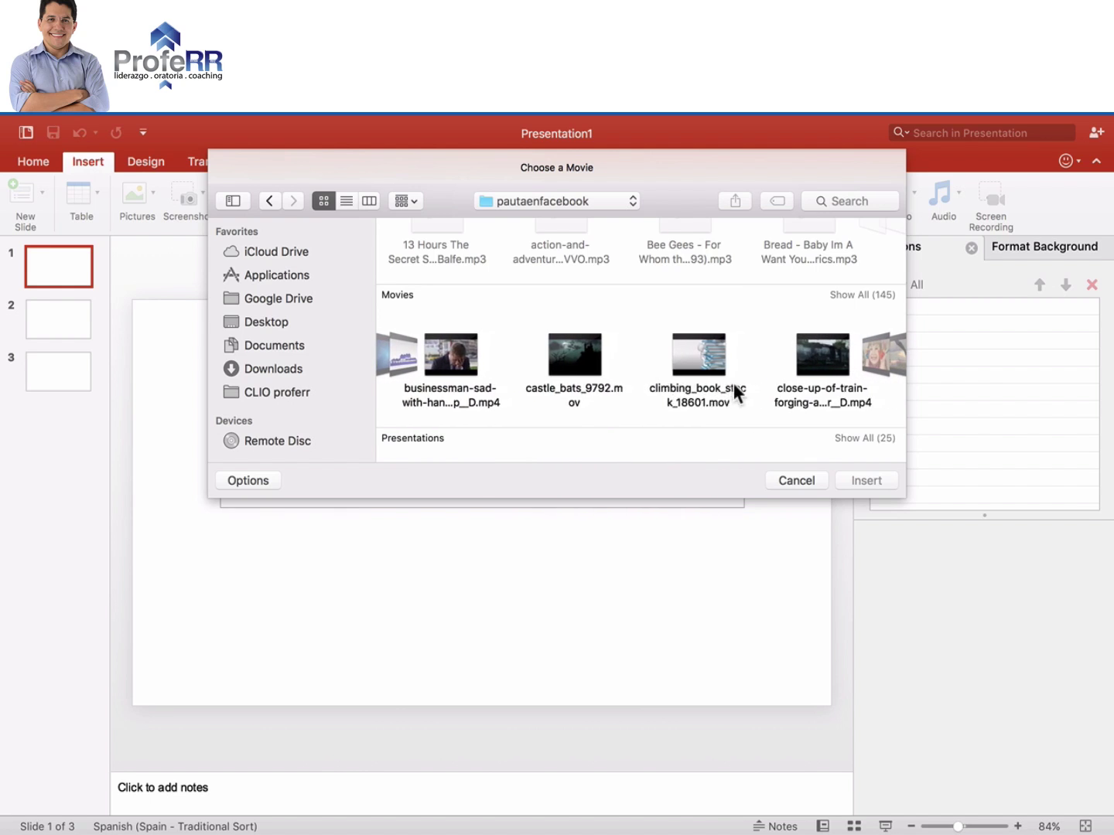
pyautogui.click(666, 363)
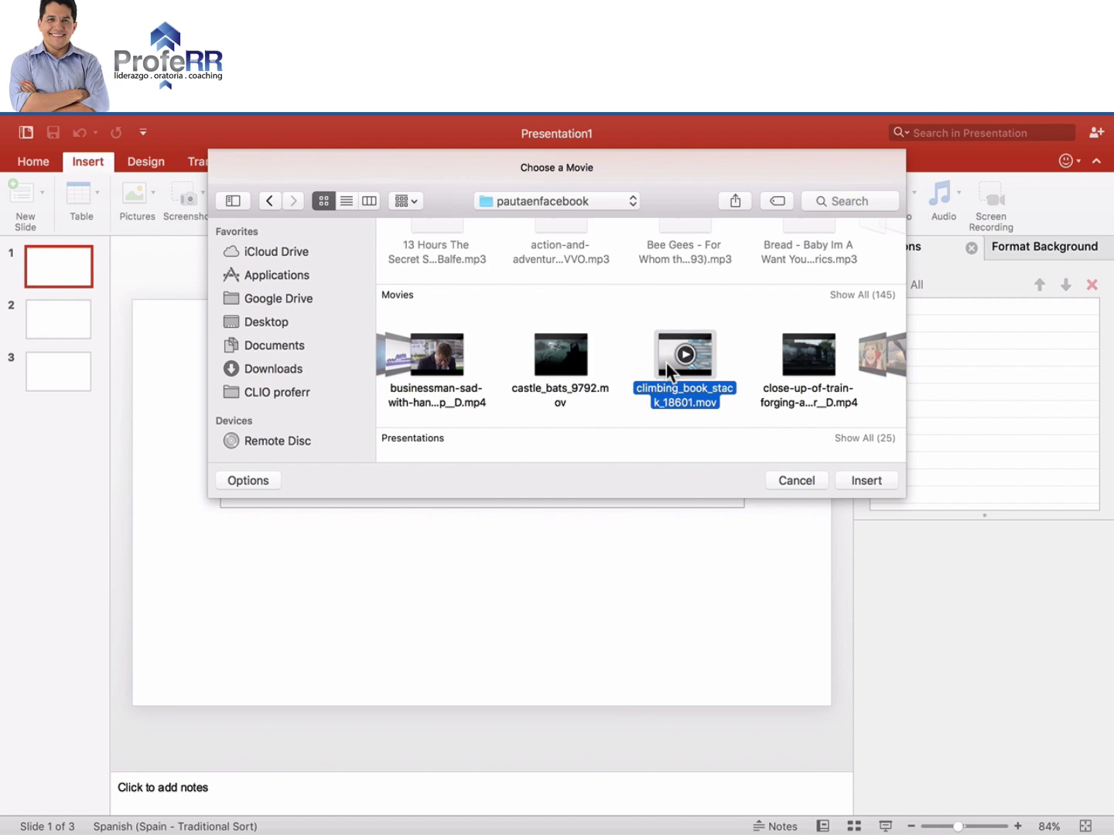
pyautogui.click(877, 478)
pyautogui.moveTo(278, 424)
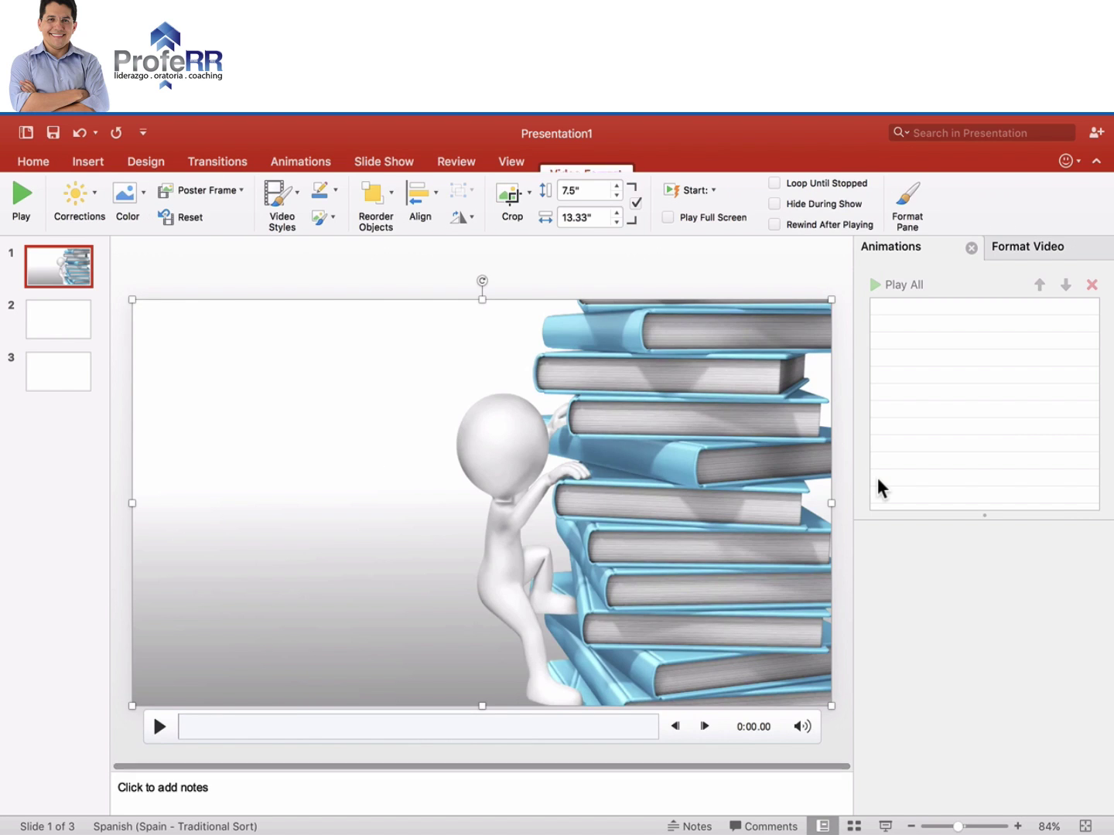
# Step: Send the book-stack video to the back so the title placeholder shows above it
pyautogui.click(225, 263)
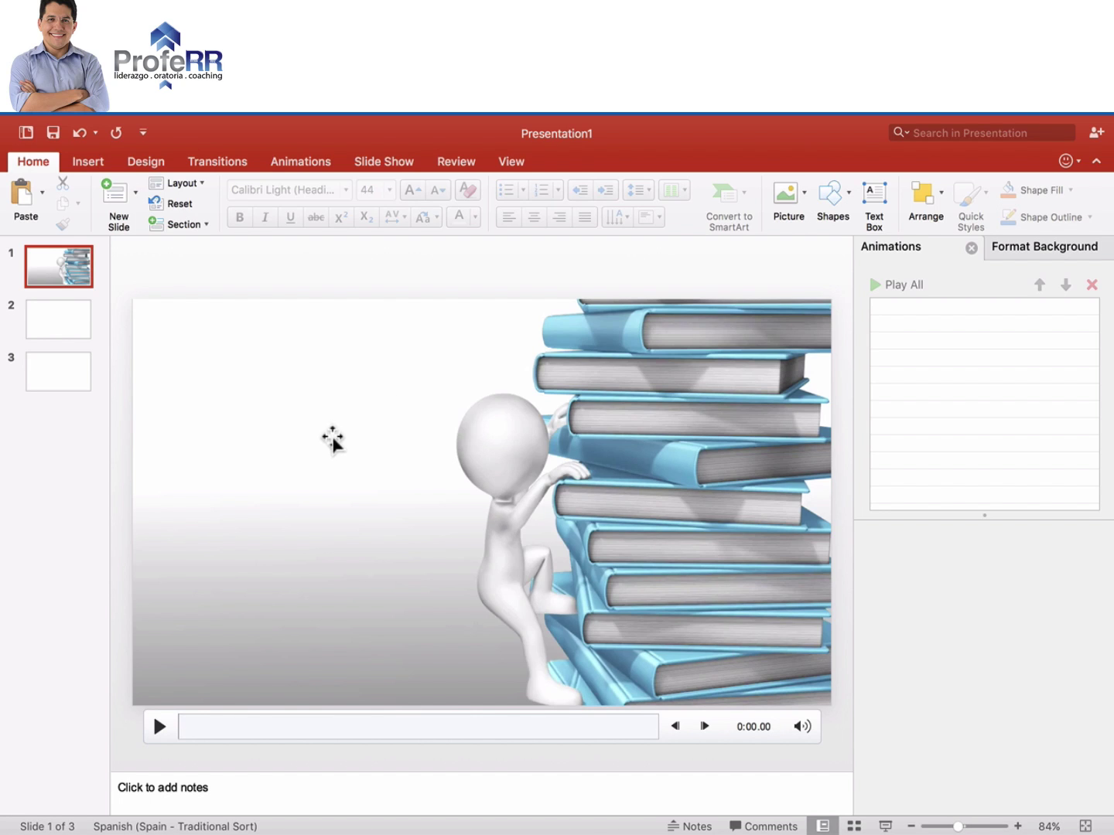
pyautogui.click(279, 421)
pyautogui.rightClick(279, 421)
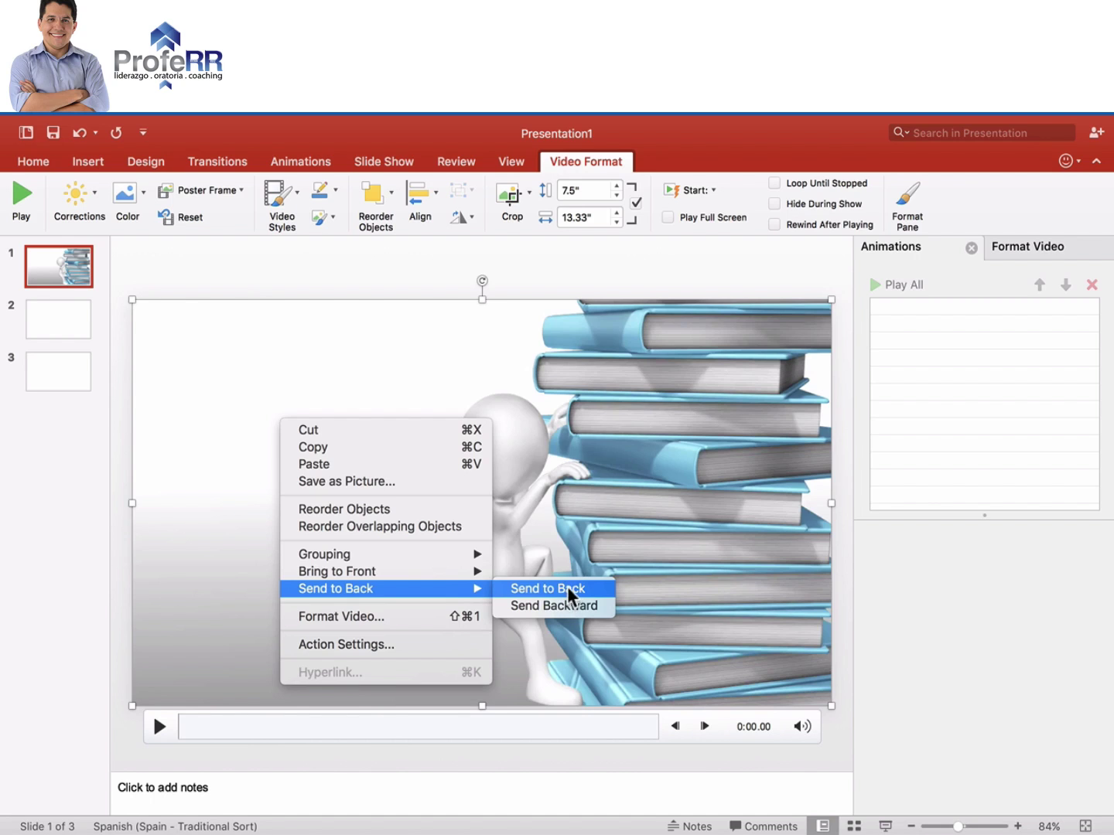
pyautogui.click(566, 591)
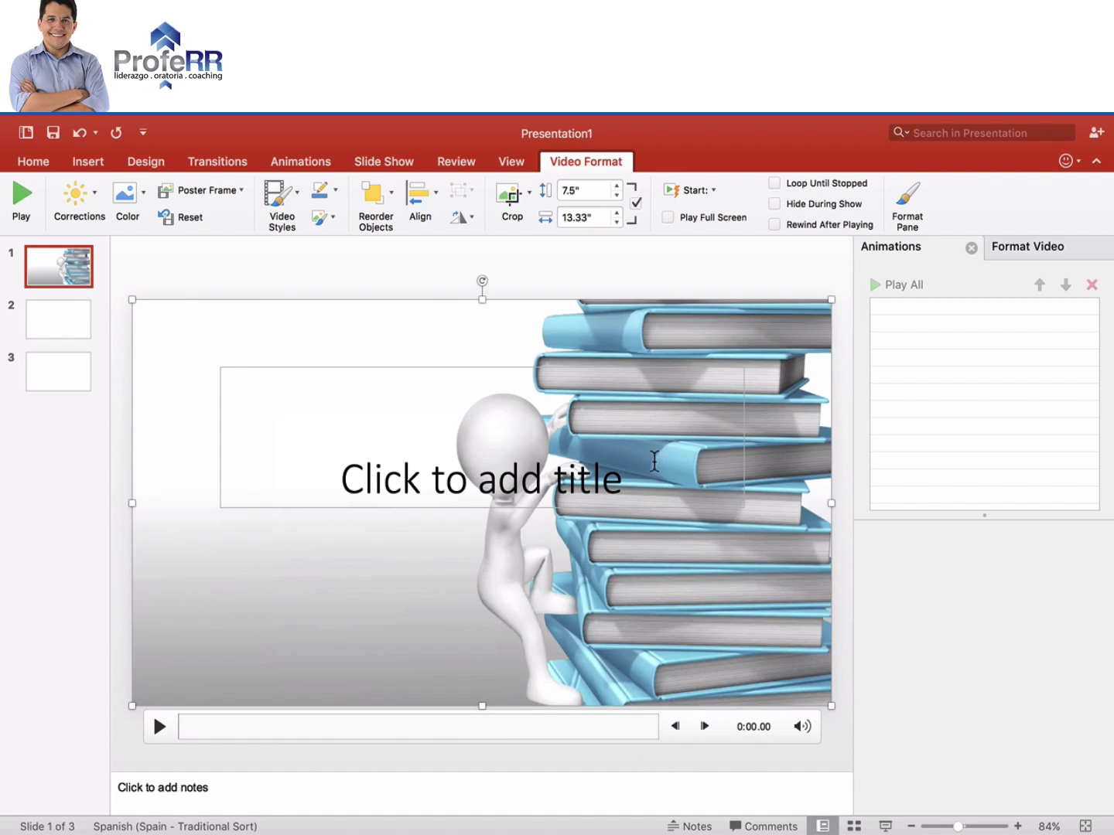
# Step: Title slide 1 '¿Cómo leer más?', wrap it to two lines, reposition it and make it bold
pyautogui.click(630, 477)
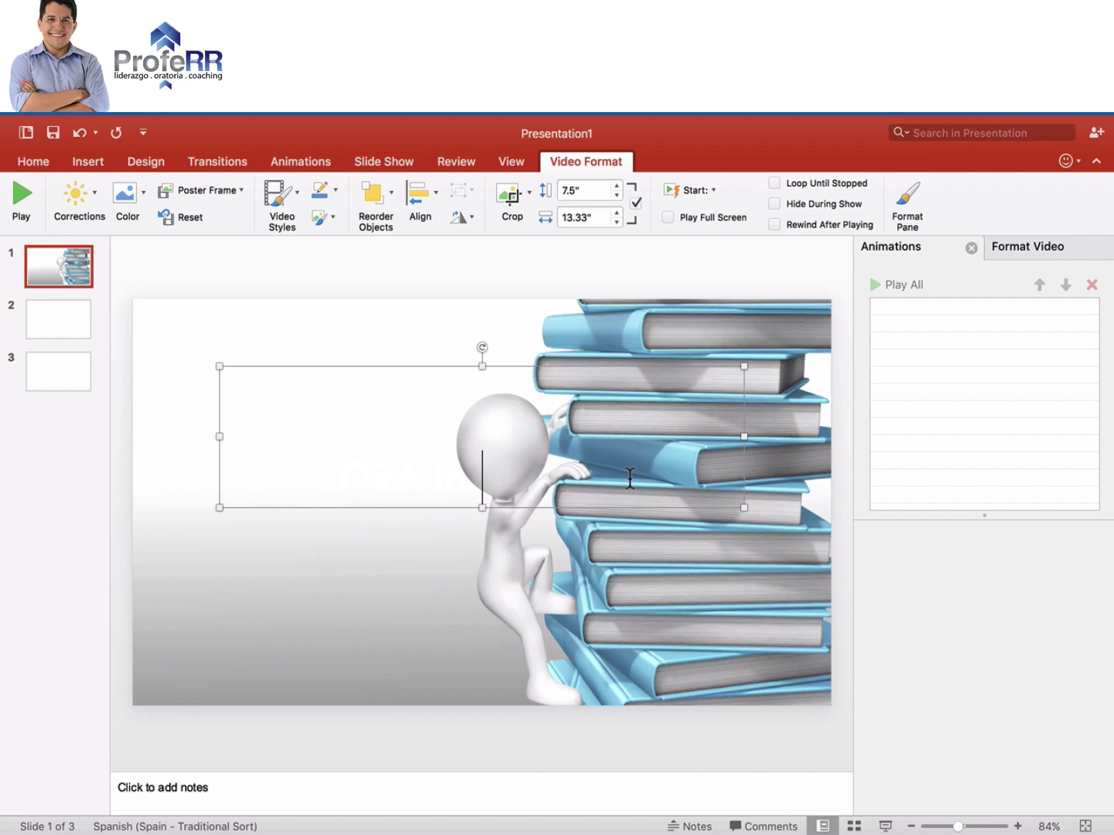
pyautogui.write('¿')
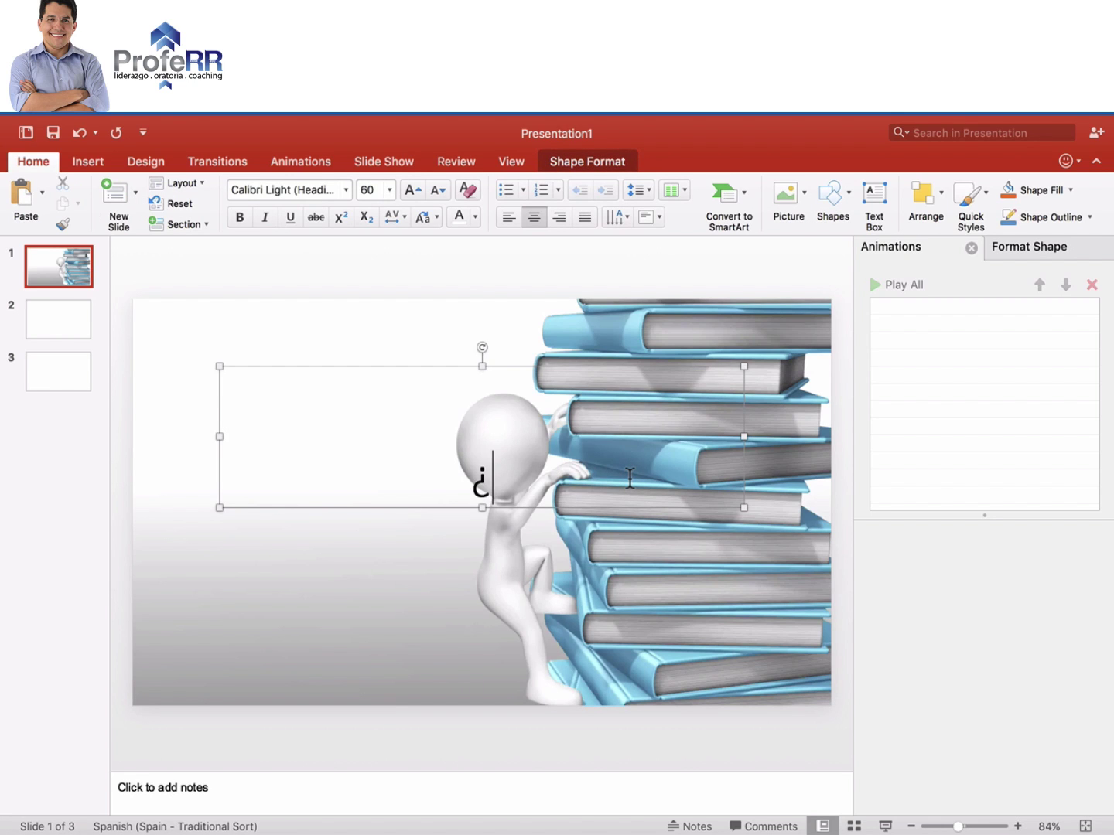
pyautogui.write('Cómo')
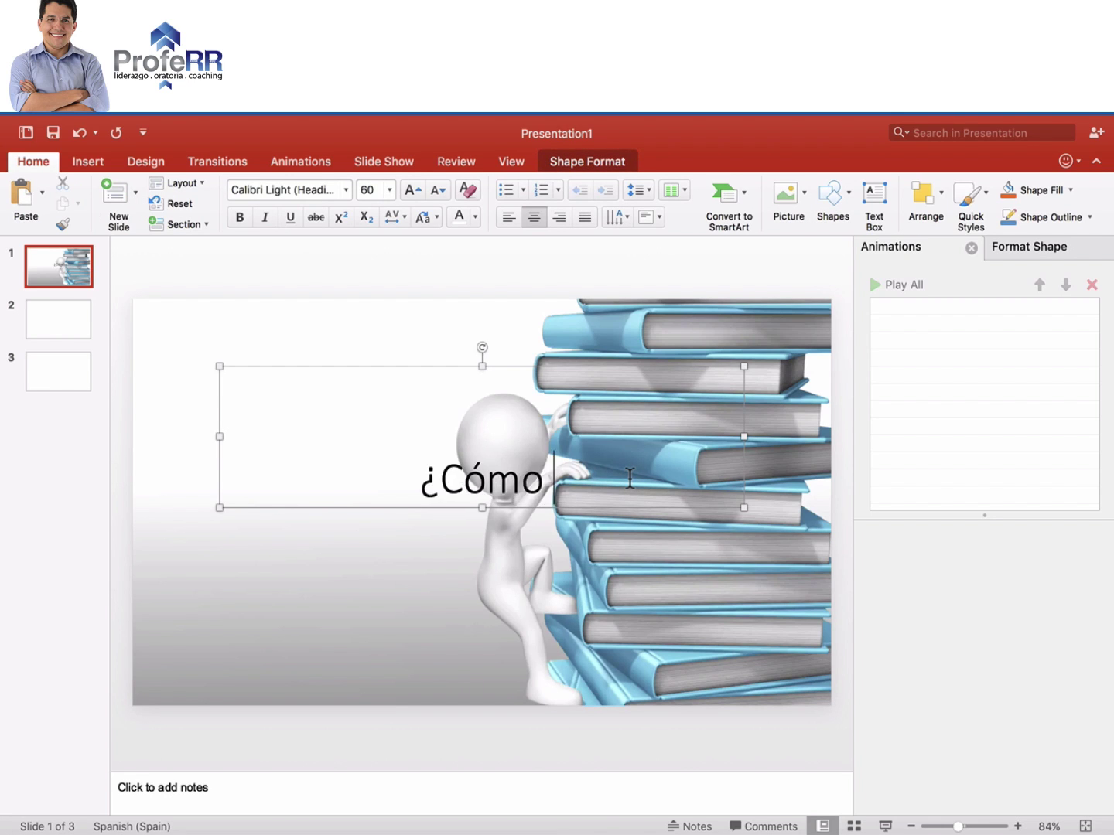
pyautogui.write(' leer m')
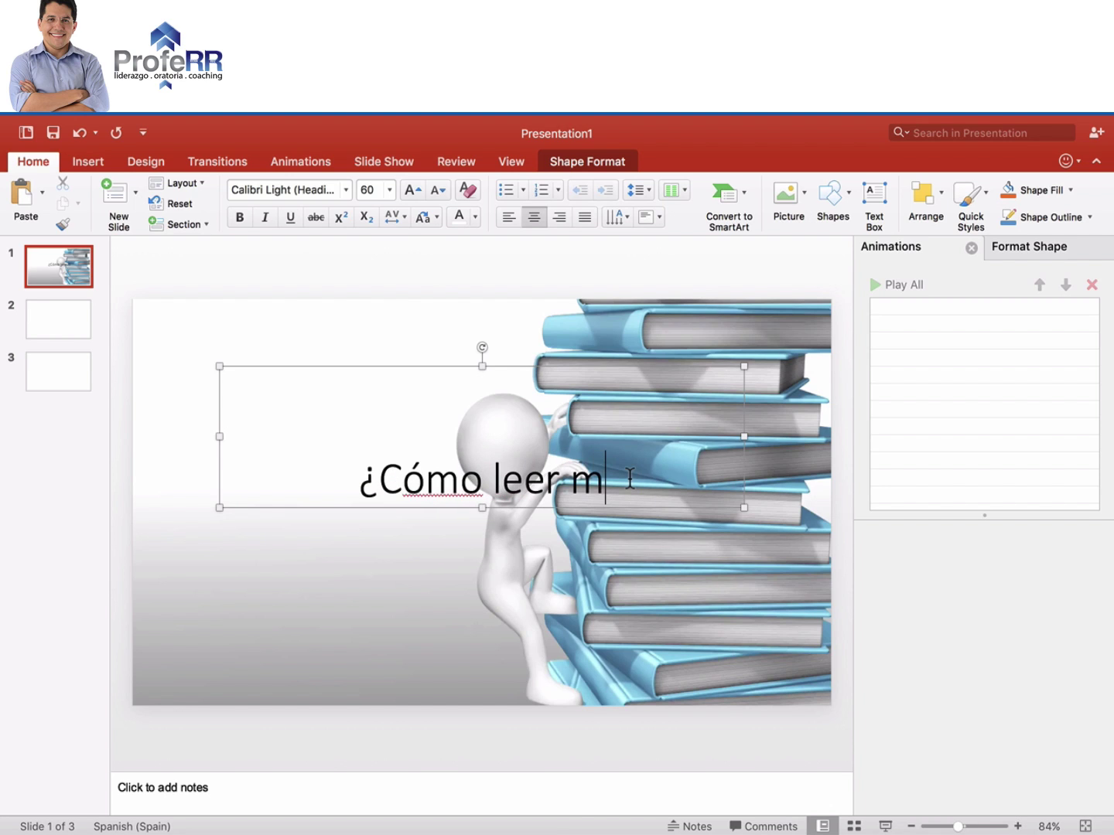
pyautogui.write('ás?')
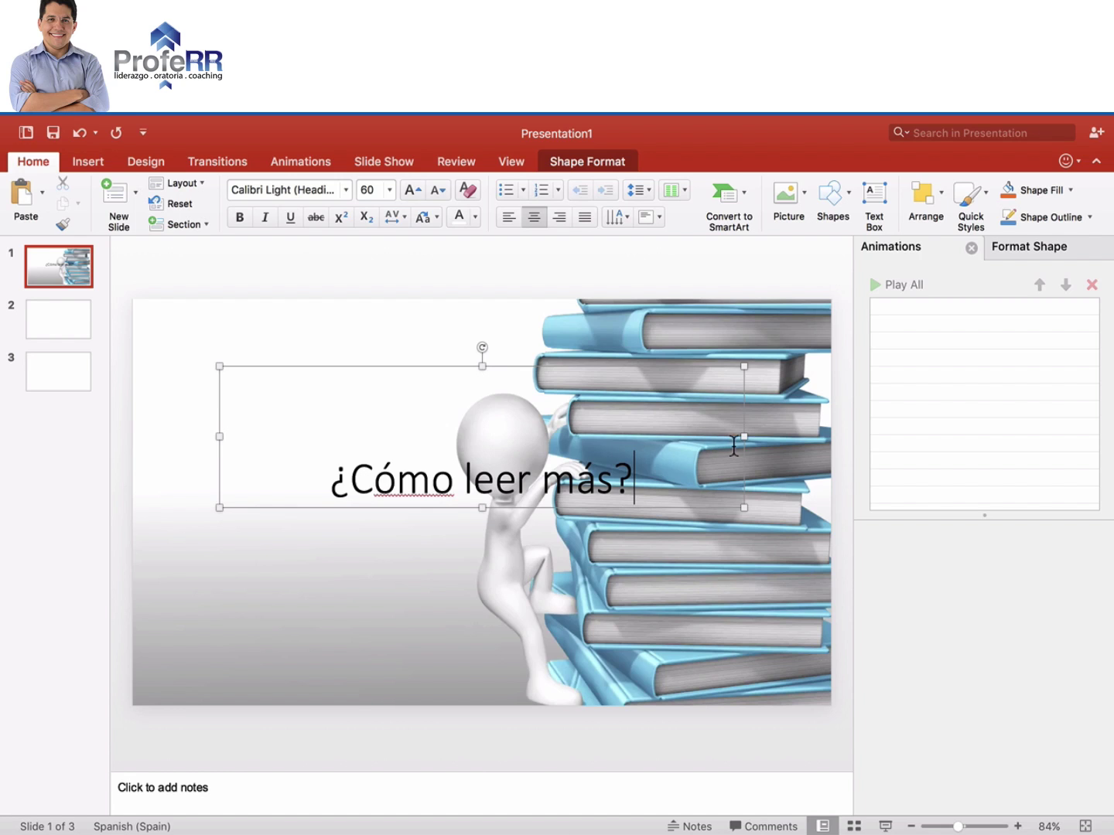
pyautogui.moveTo(744, 441); pyautogui.dragTo(480, 436)
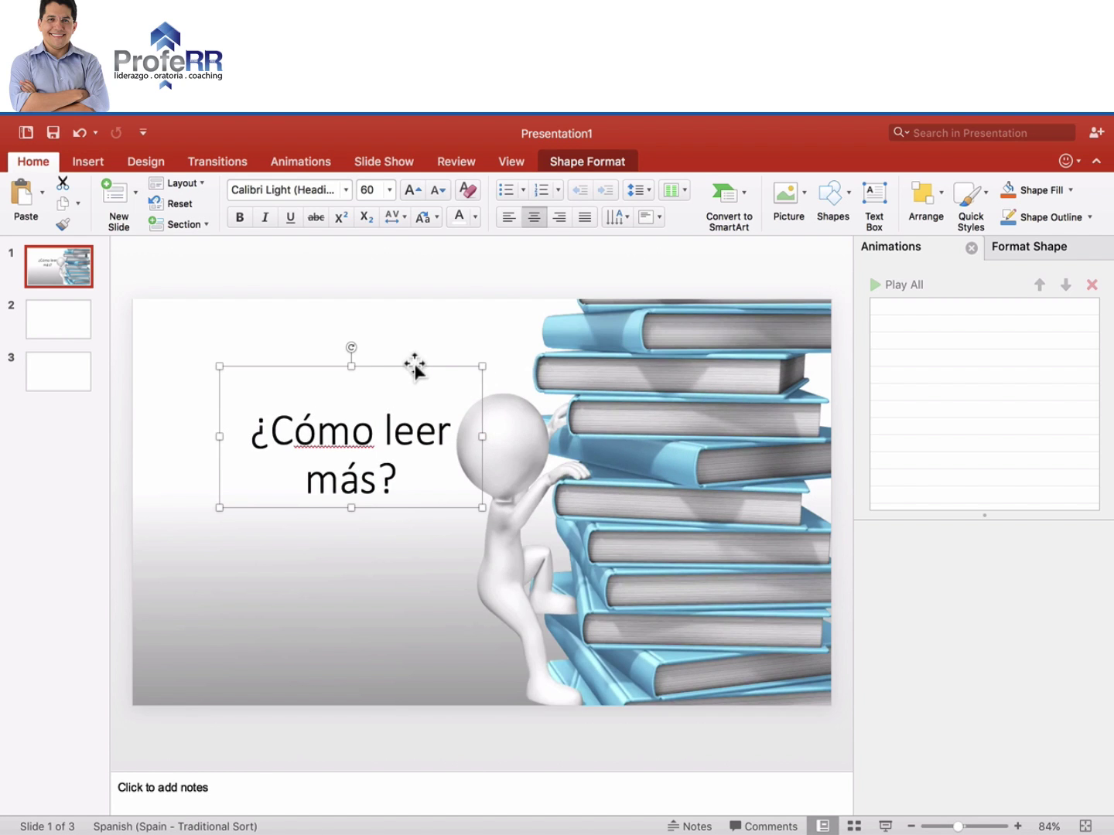
pyautogui.moveTo(414, 368)
pyautogui.mouseDown()
pyautogui.moveTo(362, 448)
pyautogui.moveTo(379, 386)
pyautogui.moveTo(378, 398)
pyautogui.mouseUp()
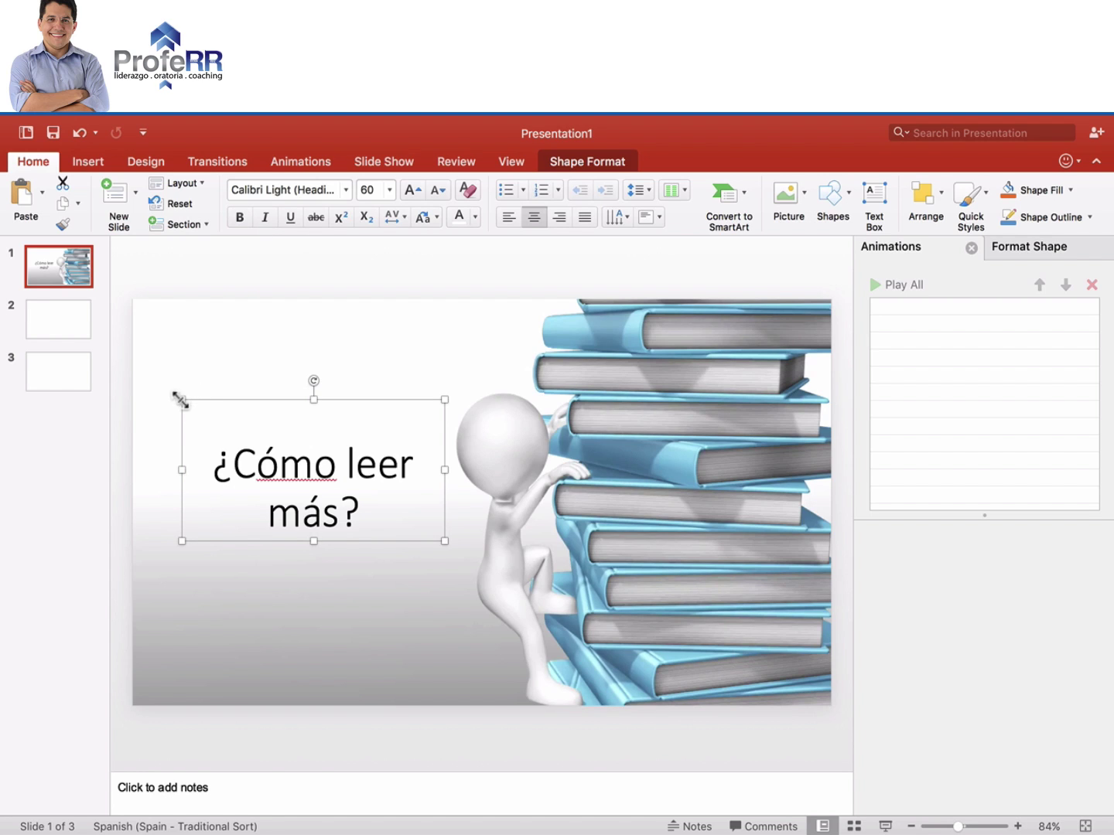
pyautogui.click(240, 217)
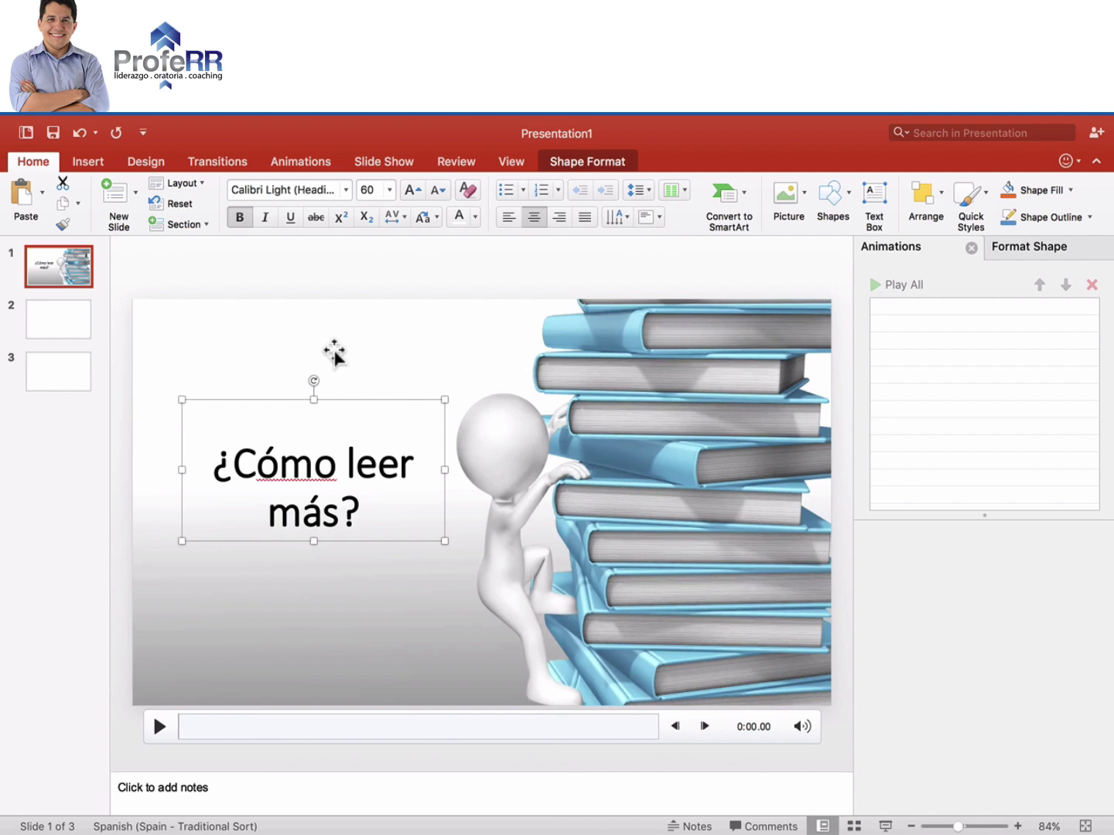
# Step: Apply the first Outer shadow preset to the slide 1 title, then move to slide 2
pyautogui.doubleClick(440, 400)
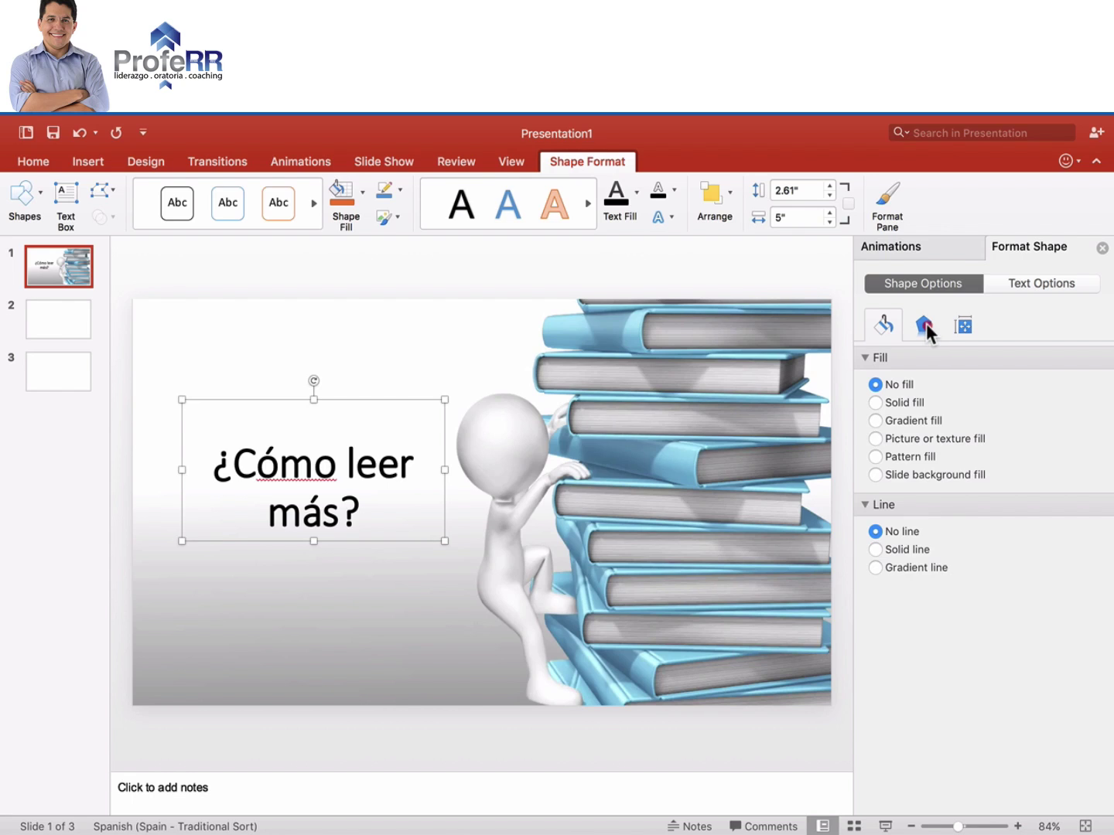
pyautogui.click(925, 325)
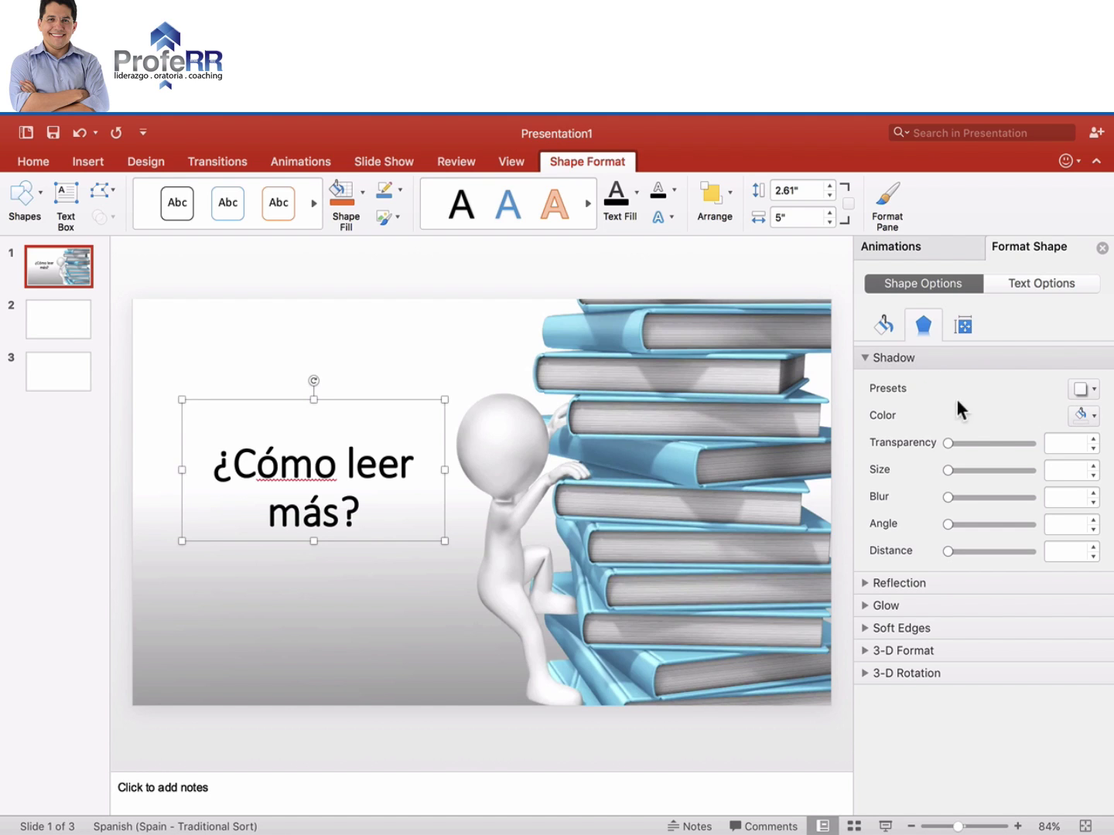
pyautogui.click(1087, 389)
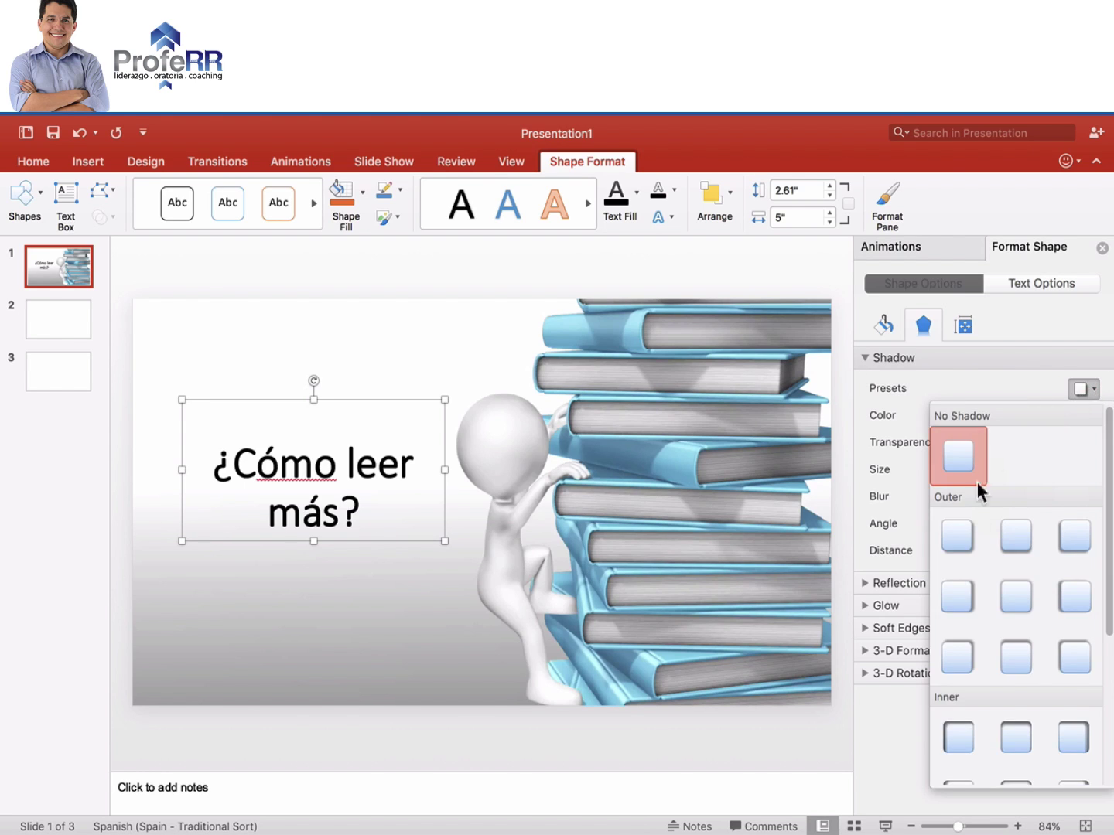
pyautogui.click(959, 533)
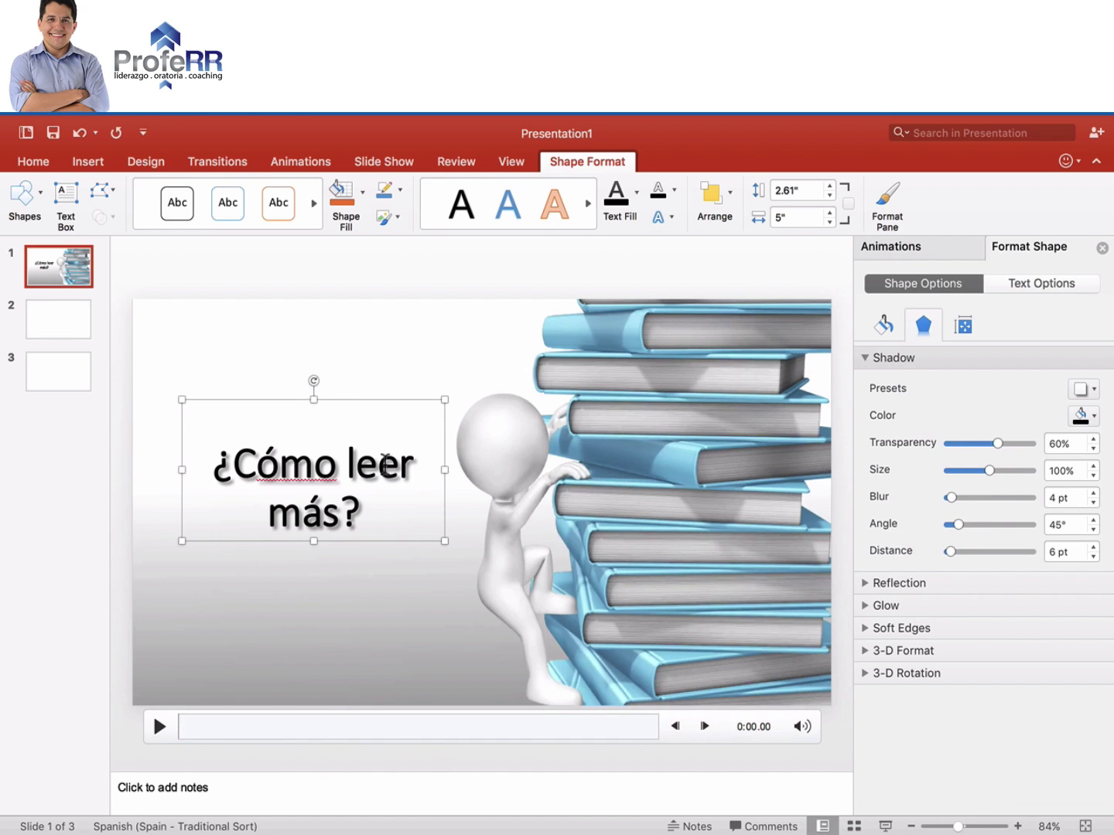
pyautogui.click(439, 350)
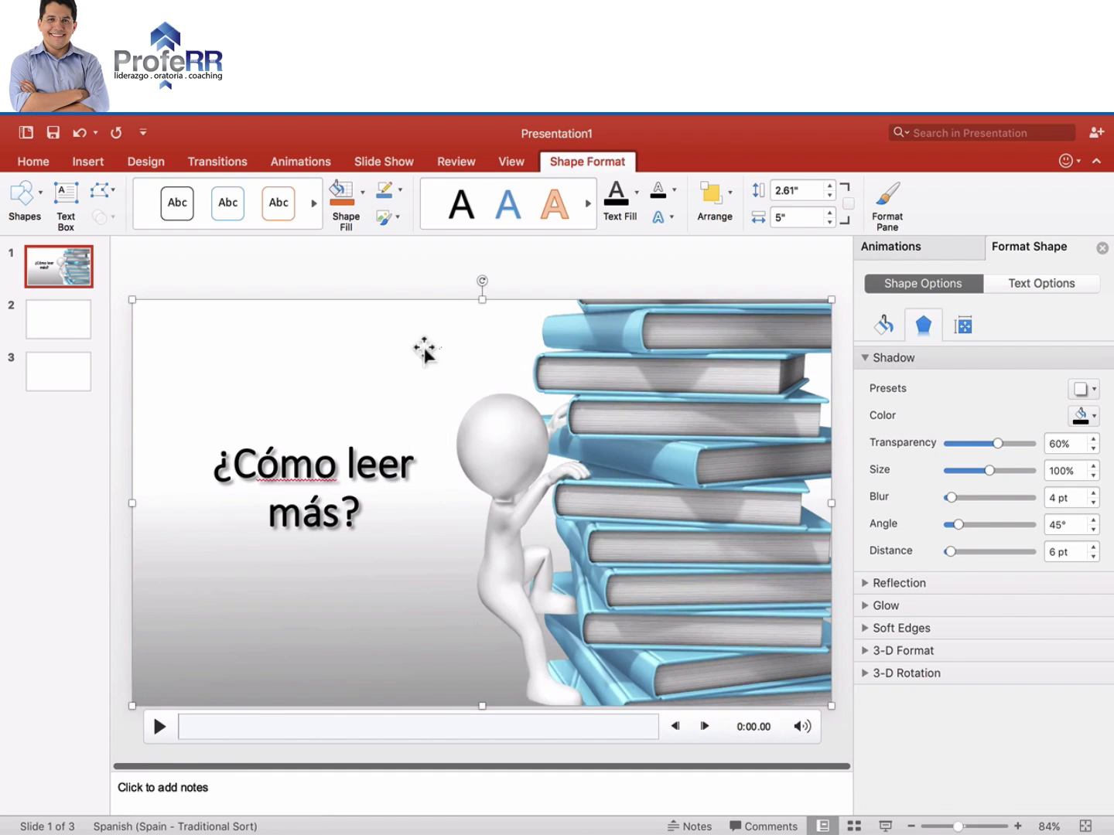
pyautogui.click(72, 324)
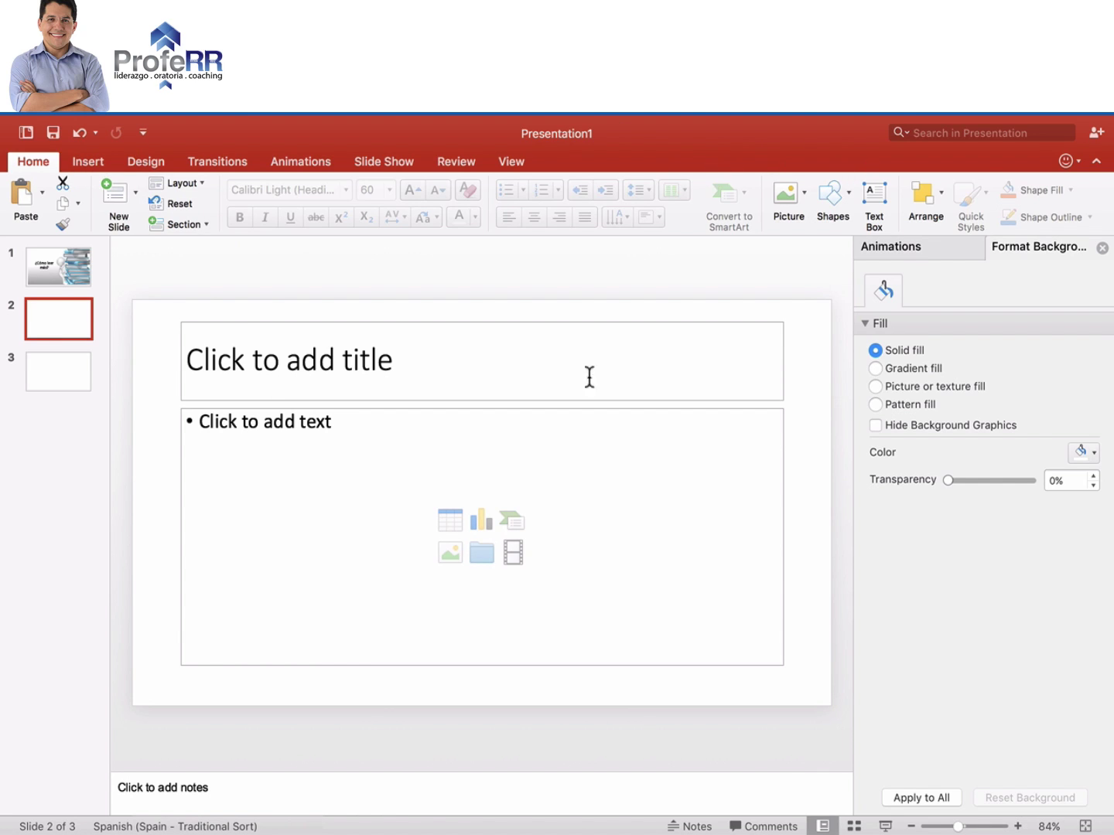
# Step: From slide 2's content placeholder, browse the pautaenfacebook folder and select the close-up train movie
pyautogui.click(514, 552)
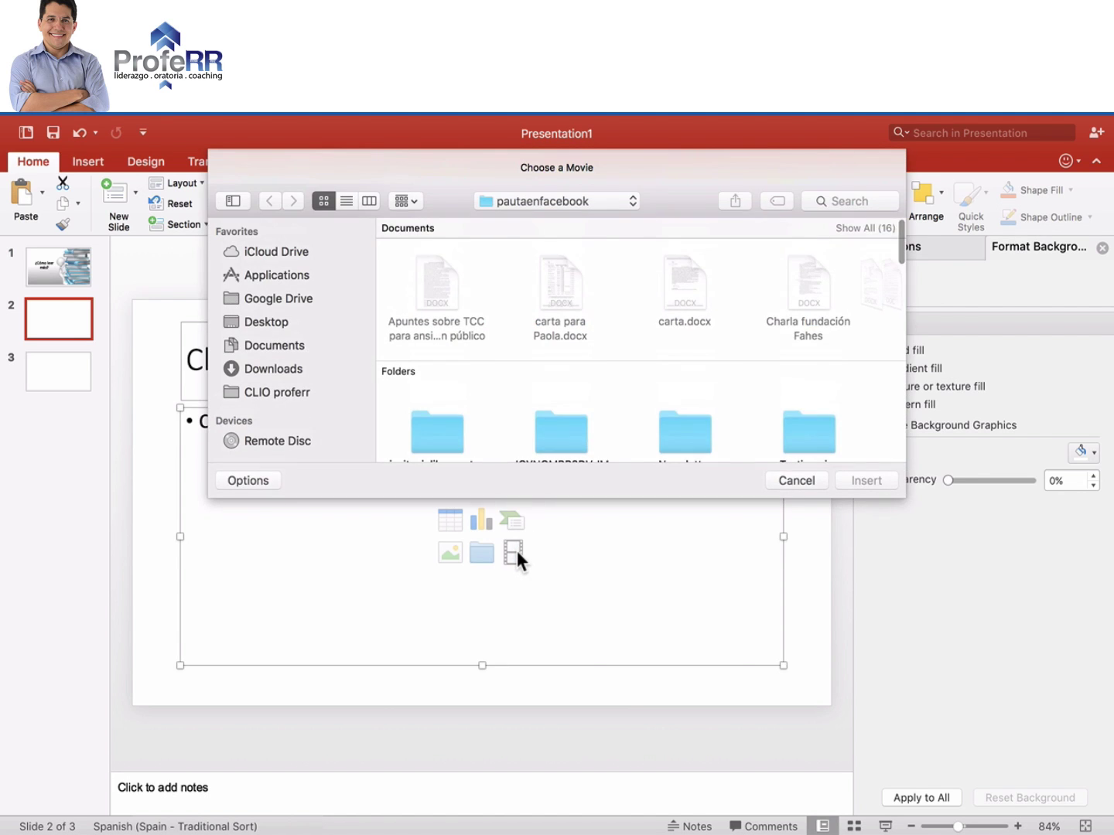
pyautogui.scroll(-2, 625, 396)
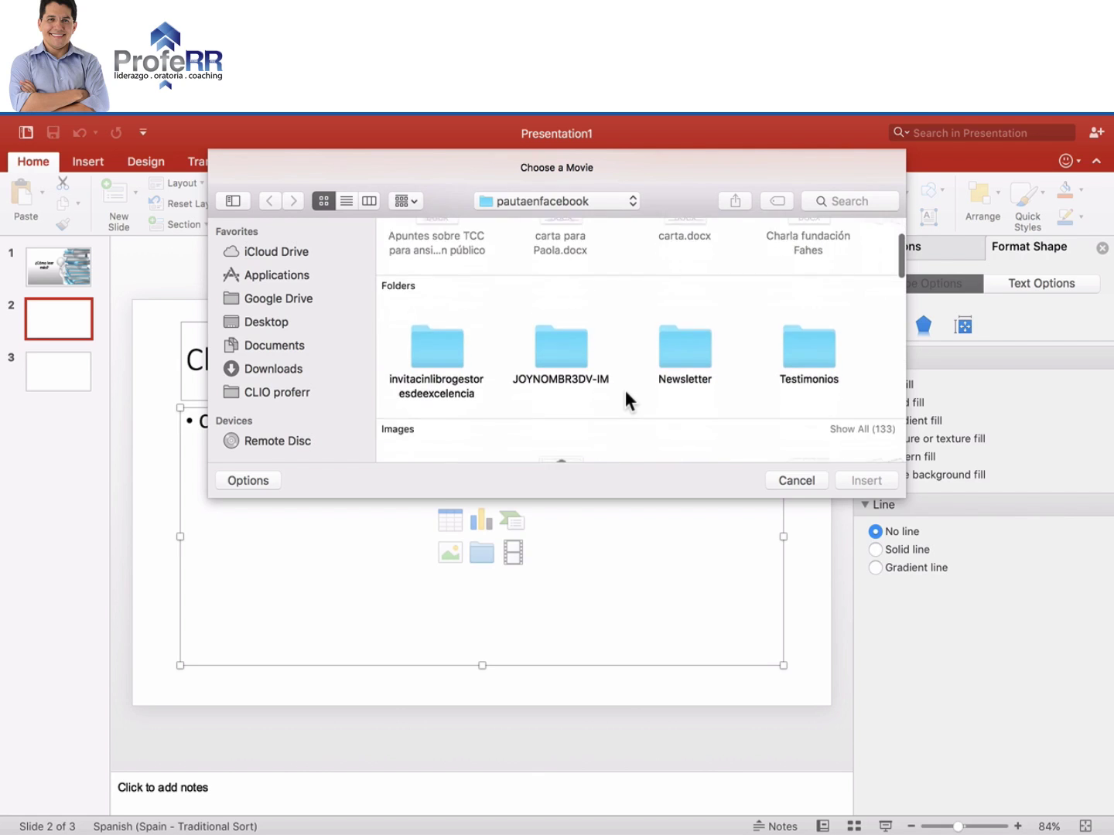
pyautogui.scroll(-2, 625, 396)
pyautogui.scroll(-2, 625, 396)
pyautogui.scroll(-2, 625, 396)
pyautogui.scroll(2, 625, 389)
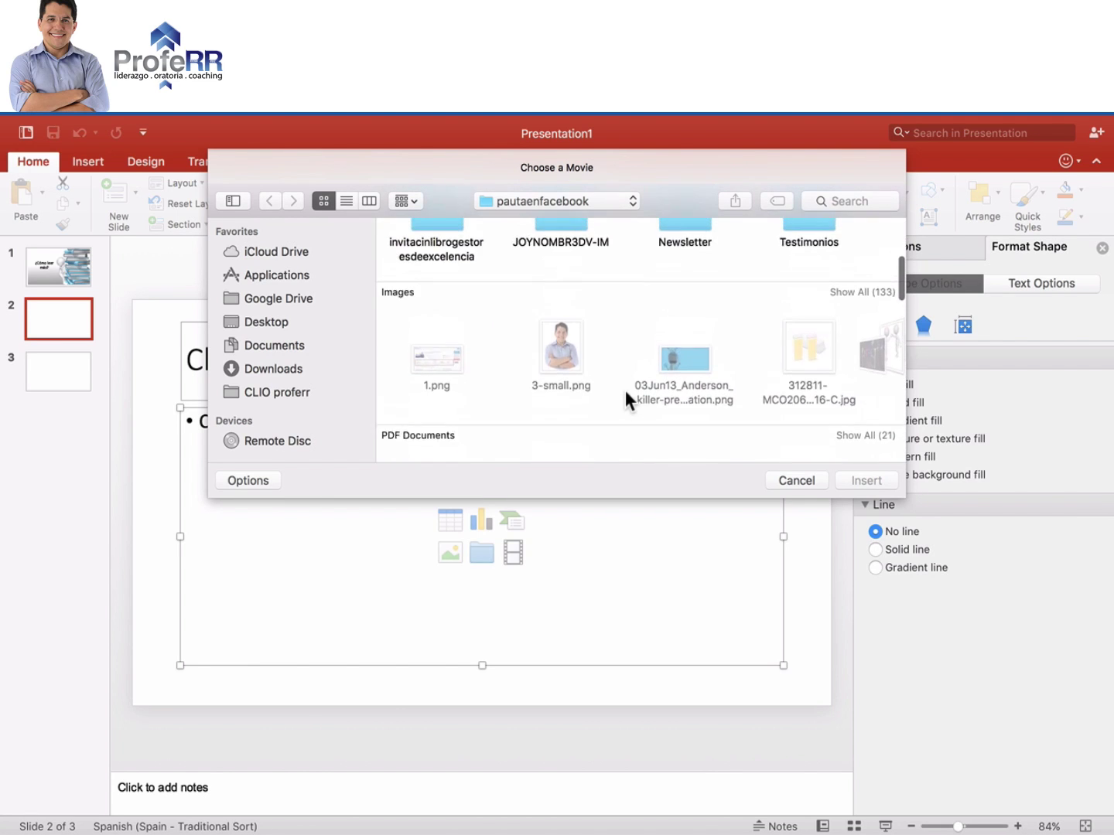
pyautogui.scroll(2, 625, 390)
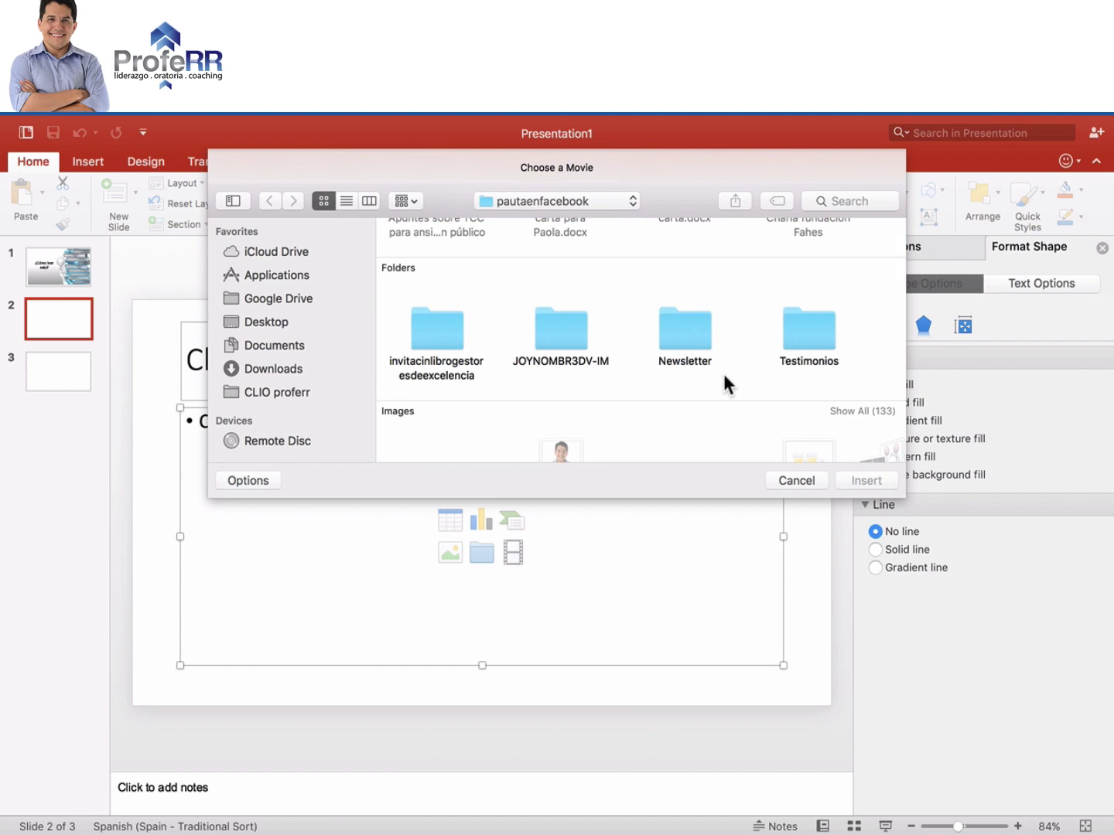
pyautogui.scroll(-1, 727, 381)
pyautogui.scroll(-2, 727, 381)
pyautogui.scroll(-3, 728, 381)
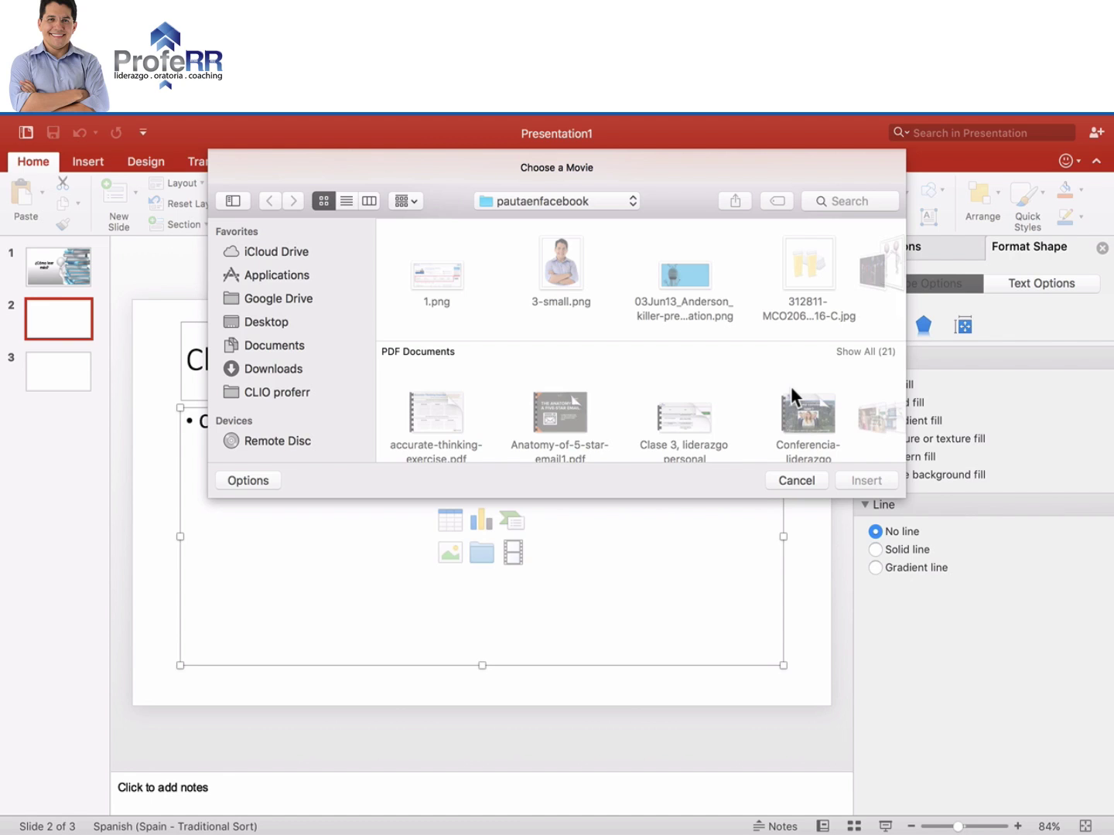
pyautogui.hscroll(3, 789, 402)
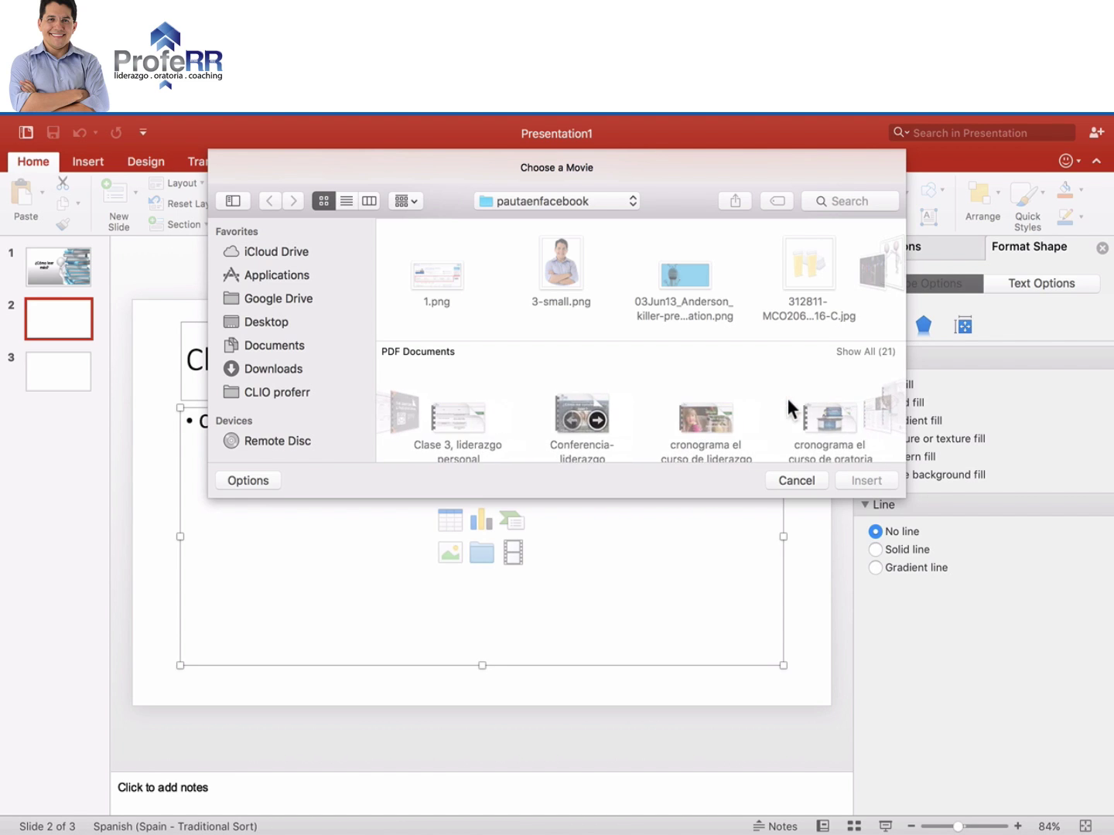
pyautogui.scroll(-2, 790, 407)
pyautogui.scroll(-2, 790, 408)
pyautogui.scroll(-2, 790, 408)
pyautogui.hscroll(2, 791, 408)
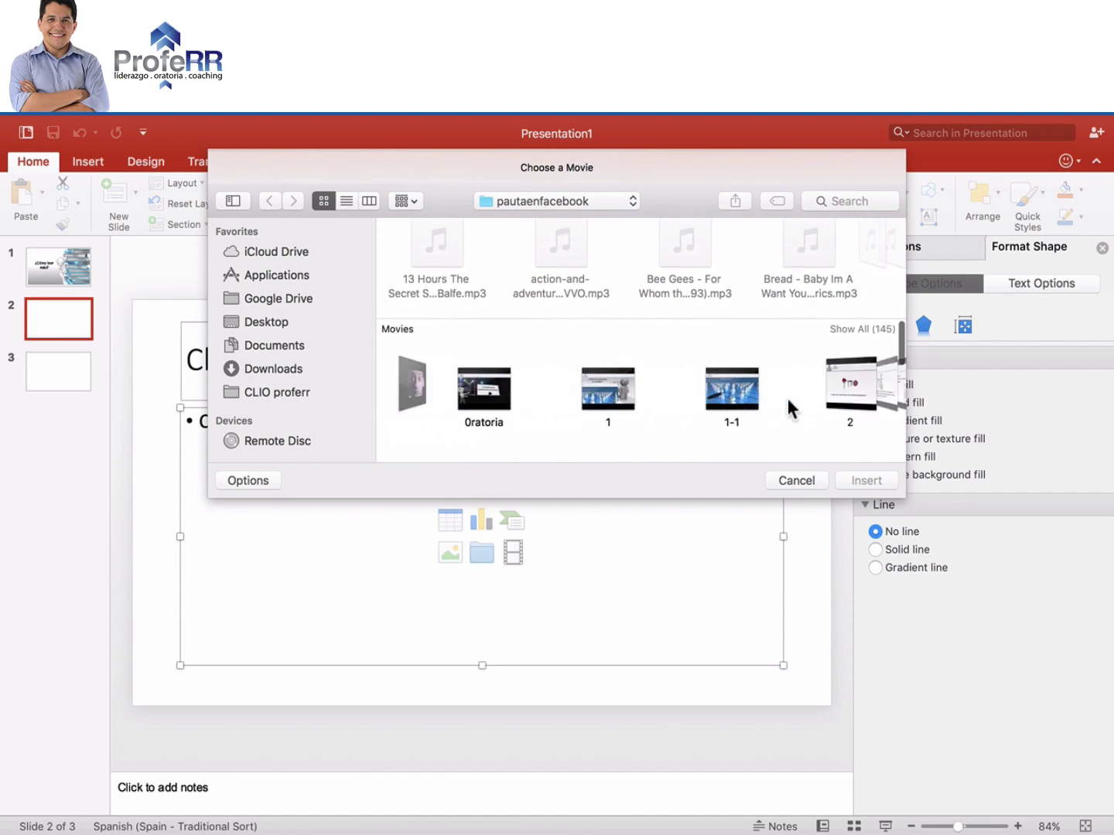
pyautogui.hscroll(3, 791, 408)
pyautogui.hscroll(5, 790, 407)
pyautogui.hscroll(5, 789, 407)
pyautogui.hscroll(10, 790, 407)
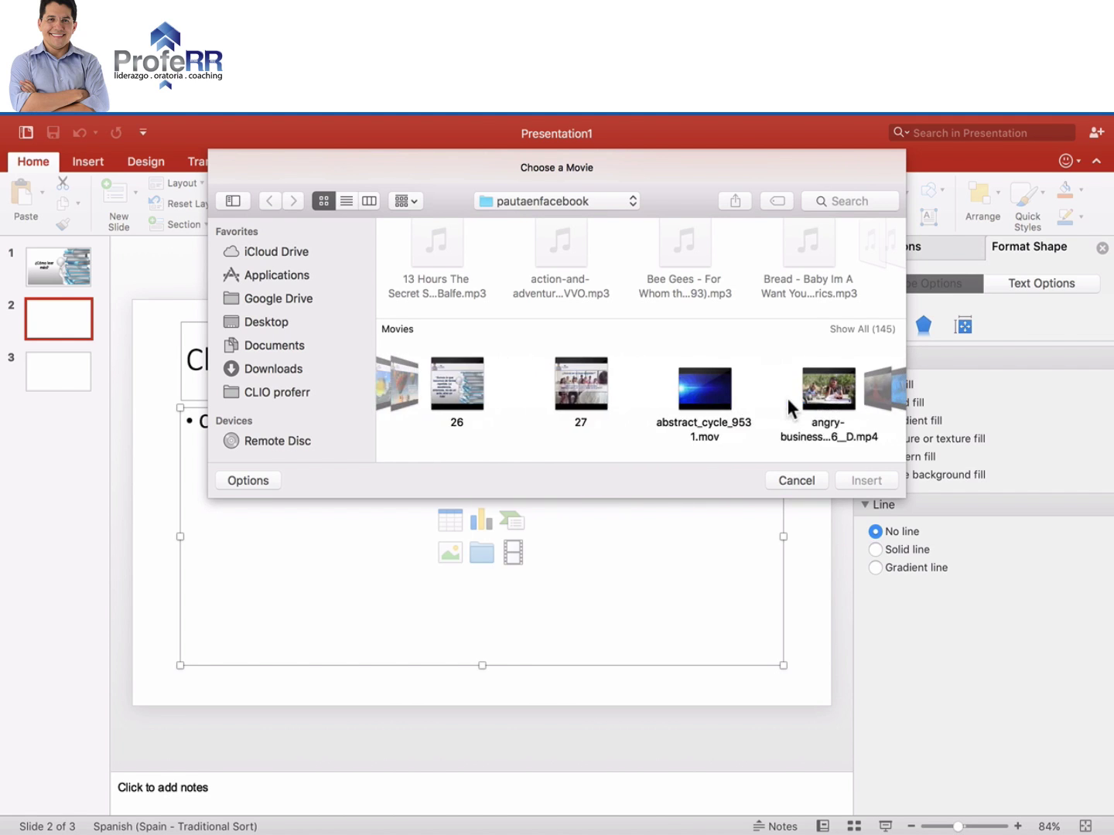
pyautogui.hscroll(5, 790, 408)
pyautogui.hscroll(3, 790, 407)
pyautogui.hscroll(2, 791, 407)
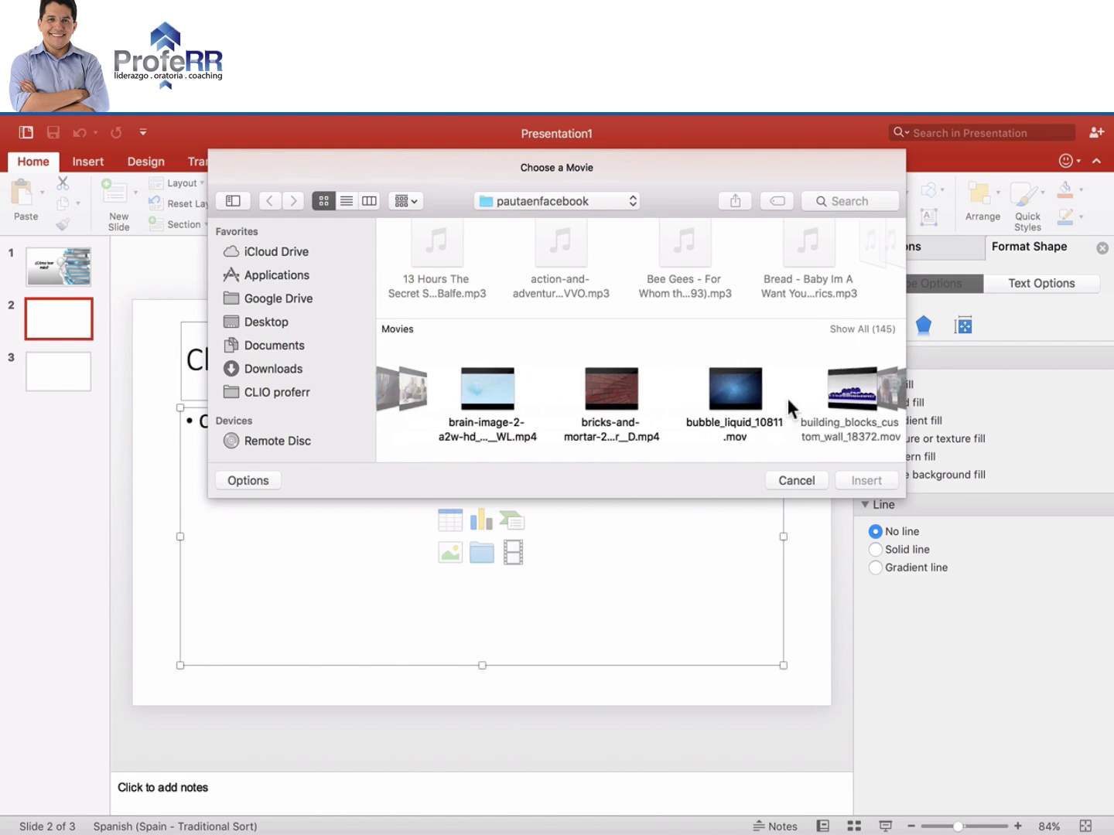
pyautogui.hscroll(2, 790, 408)
pyautogui.hscroll(2, 790, 408)
pyautogui.hscroll(5, 790, 402)
pyautogui.hscroll(1, 792, 401)
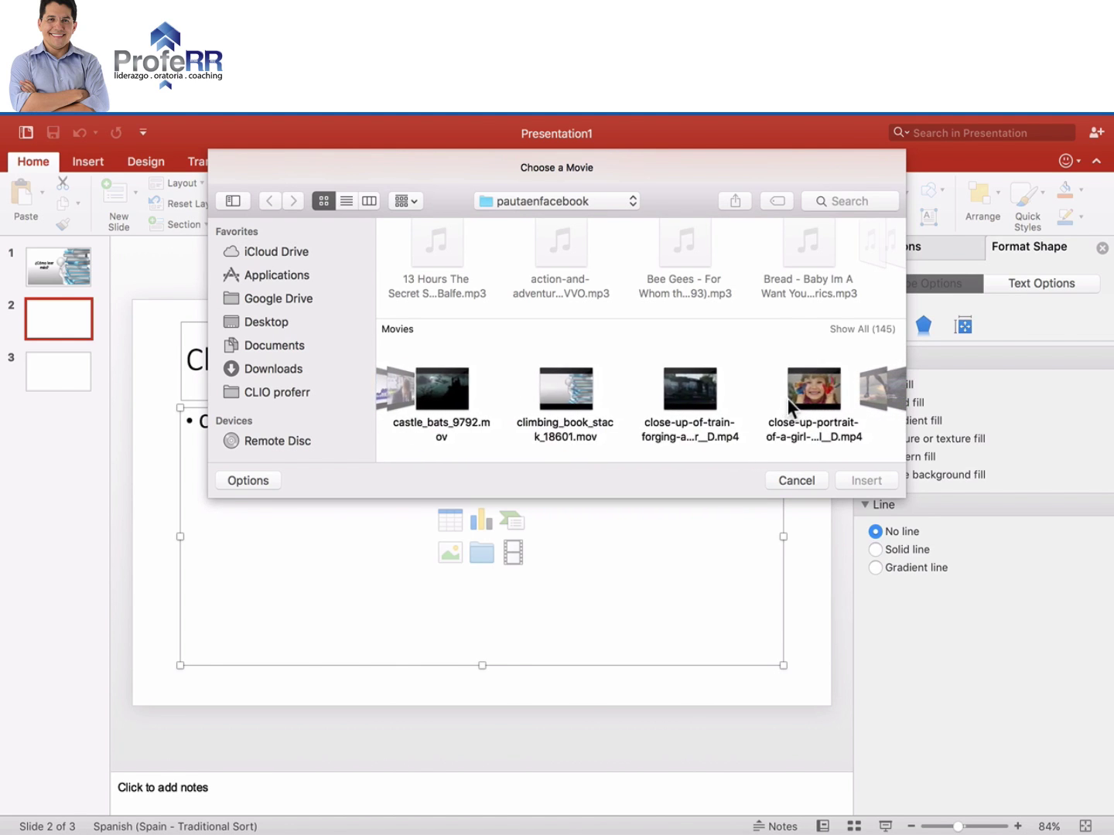
pyautogui.click(698, 402)
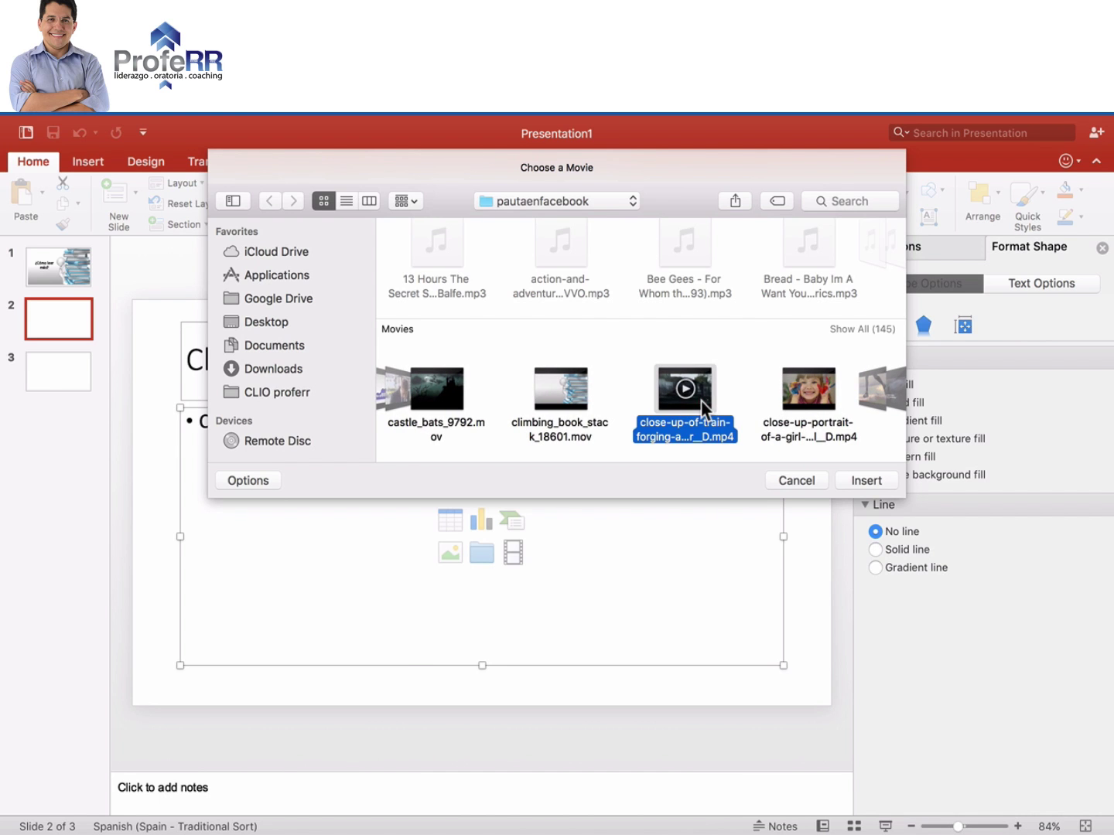
# Step: Insert the train movie and drag its top, bottom, left and right edges to the slide edges
pyautogui.click(865, 481)
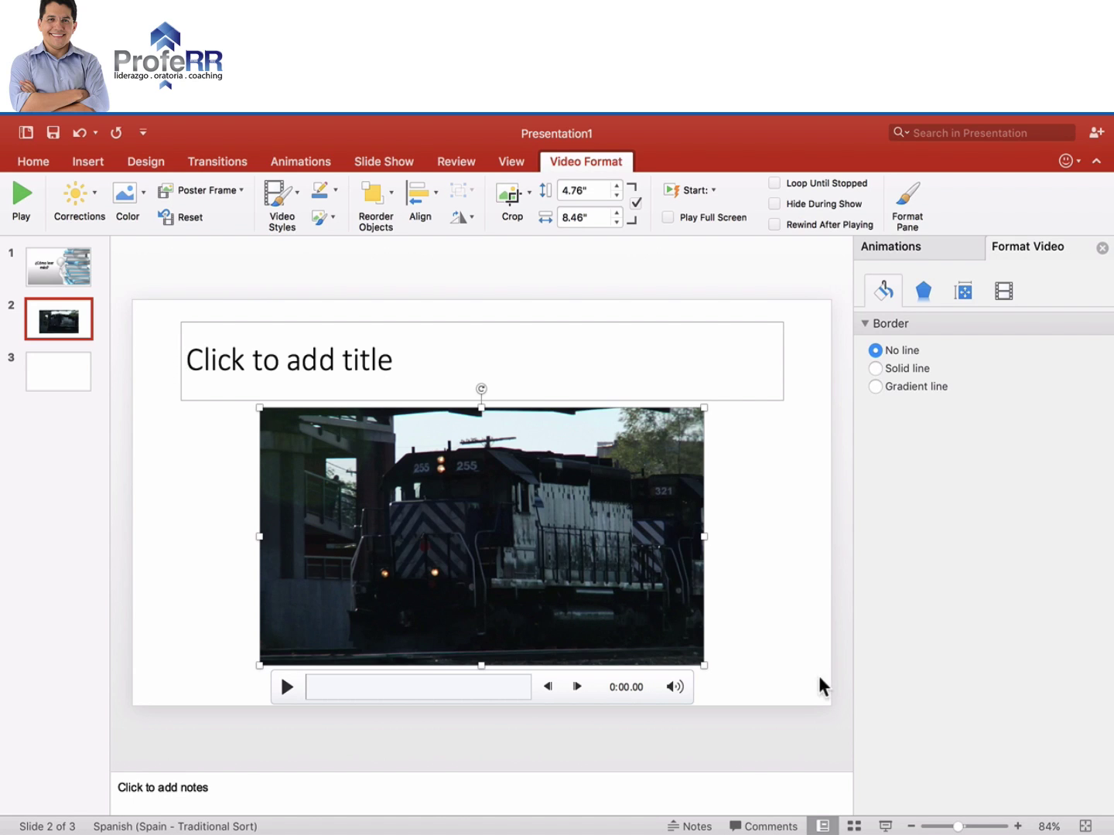
pyautogui.moveTo(533, 505); pyautogui.dragTo(536, 448)
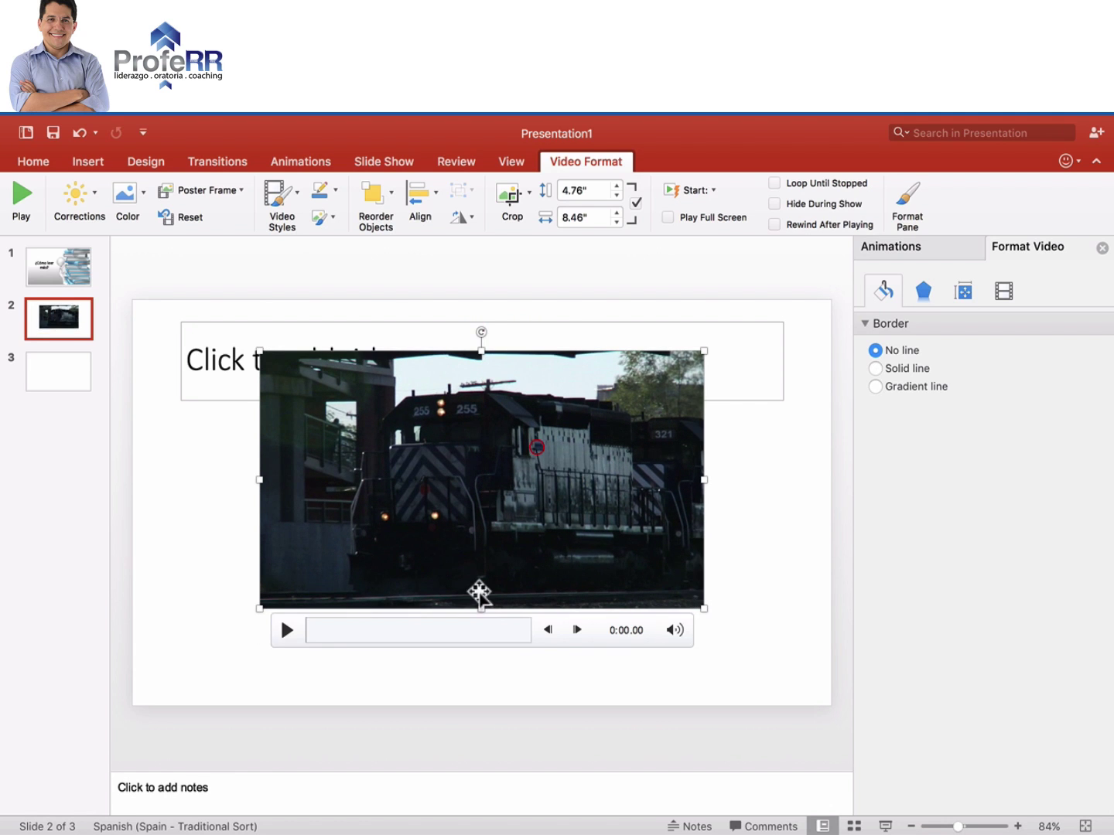
pyautogui.moveTo(481, 610)
pyautogui.mouseDown()
pyautogui.moveTo(465, 695)
pyautogui.moveTo(479, 704)
pyautogui.mouseUp()
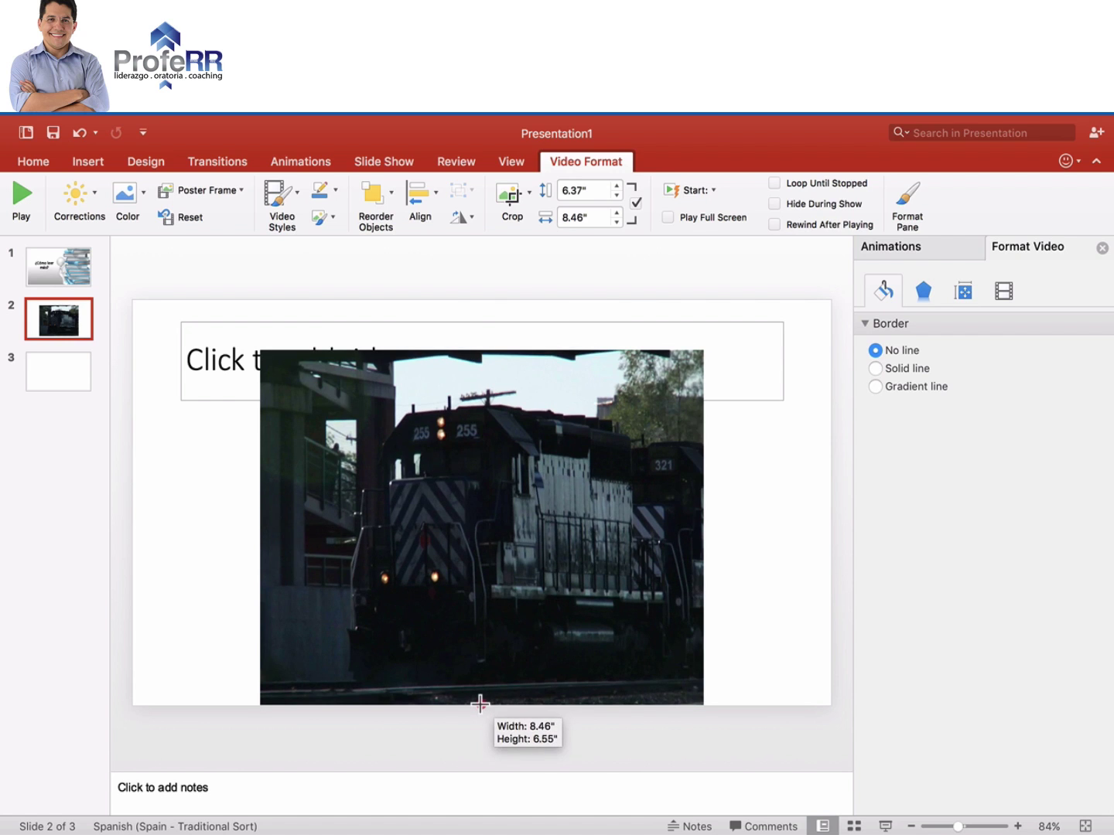
pyautogui.moveTo(481, 351); pyautogui.dragTo(481, 299)
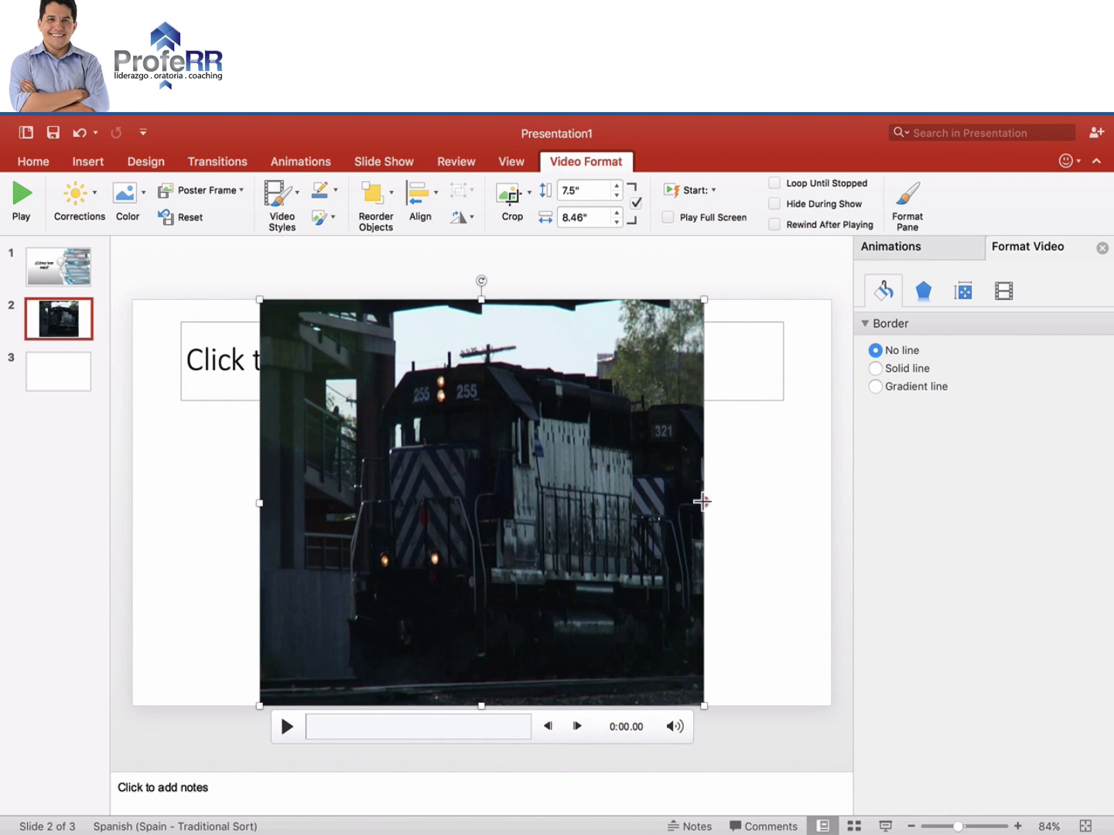
pyautogui.moveTo(703, 502); pyautogui.dragTo(832, 503)
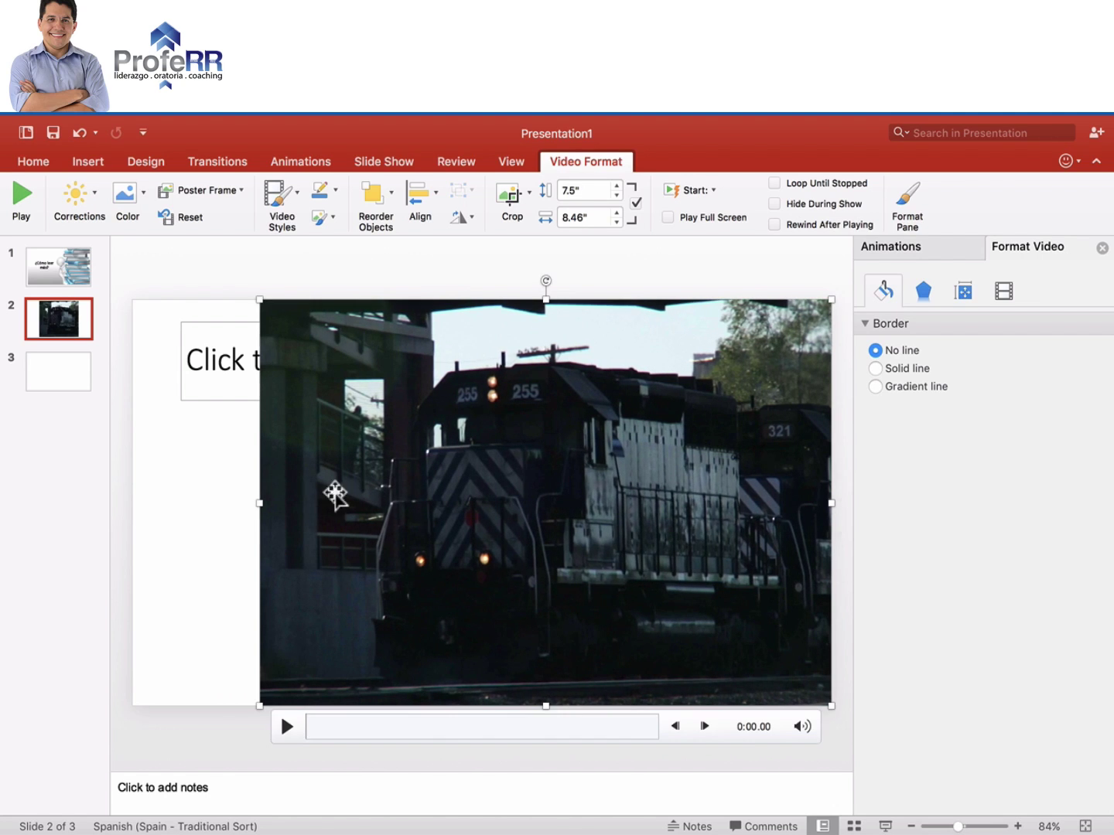
pyautogui.moveTo(259, 503); pyautogui.dragTo(128, 504)
pyautogui.click(464, 748)
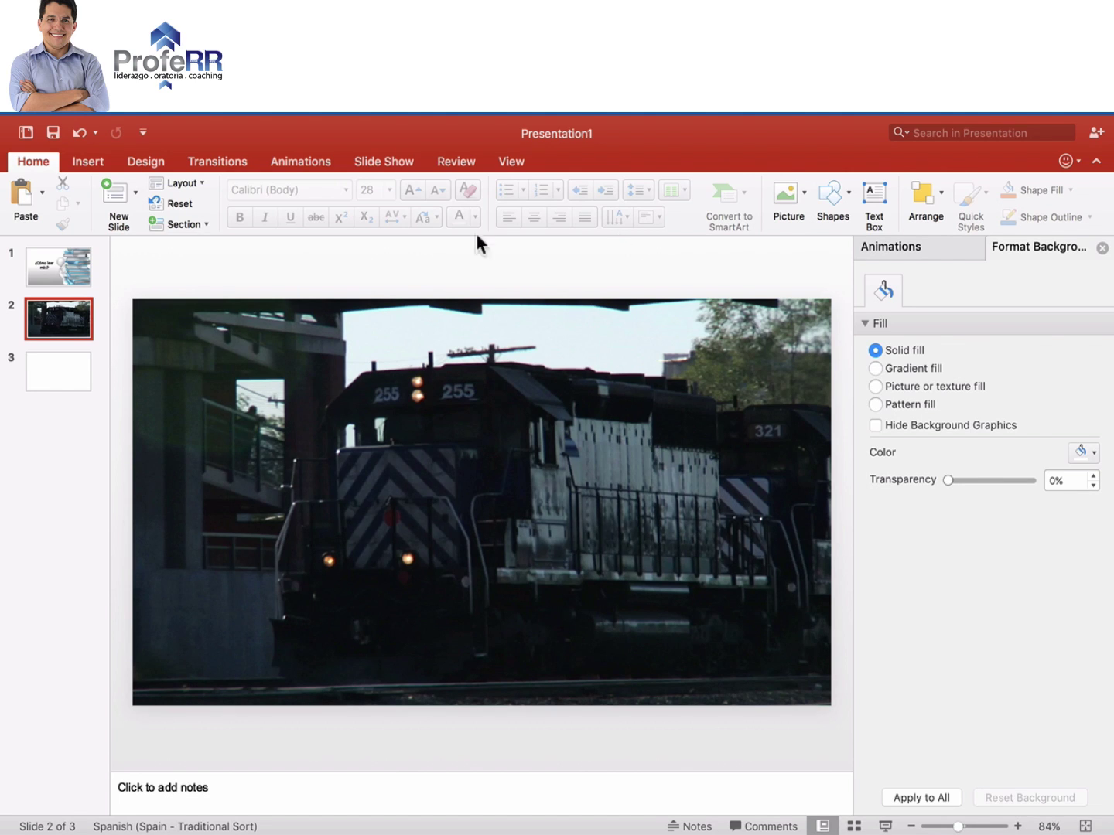
pyautogui.click(518, 410)
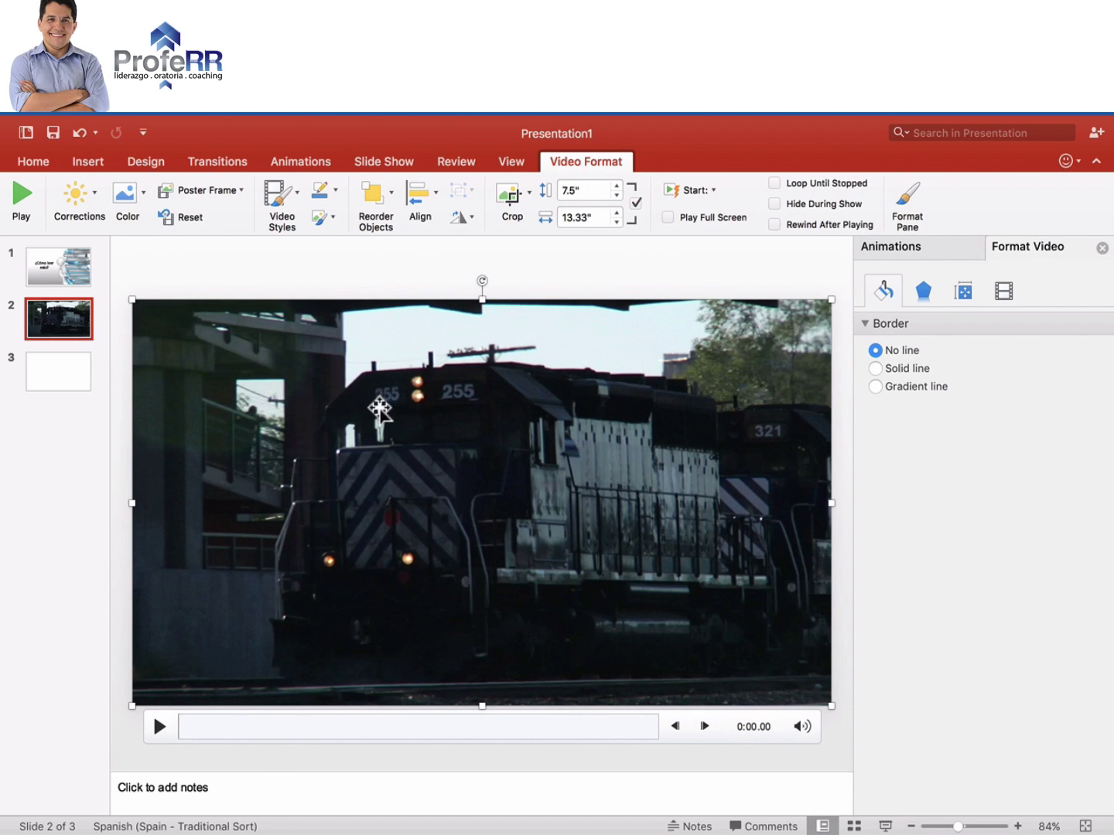
# Step: Send the train video to the back and type 'Agenda' as the slide 2 title
pyautogui.rightClick(284, 401)
pyautogui.moveTo(390, 571)
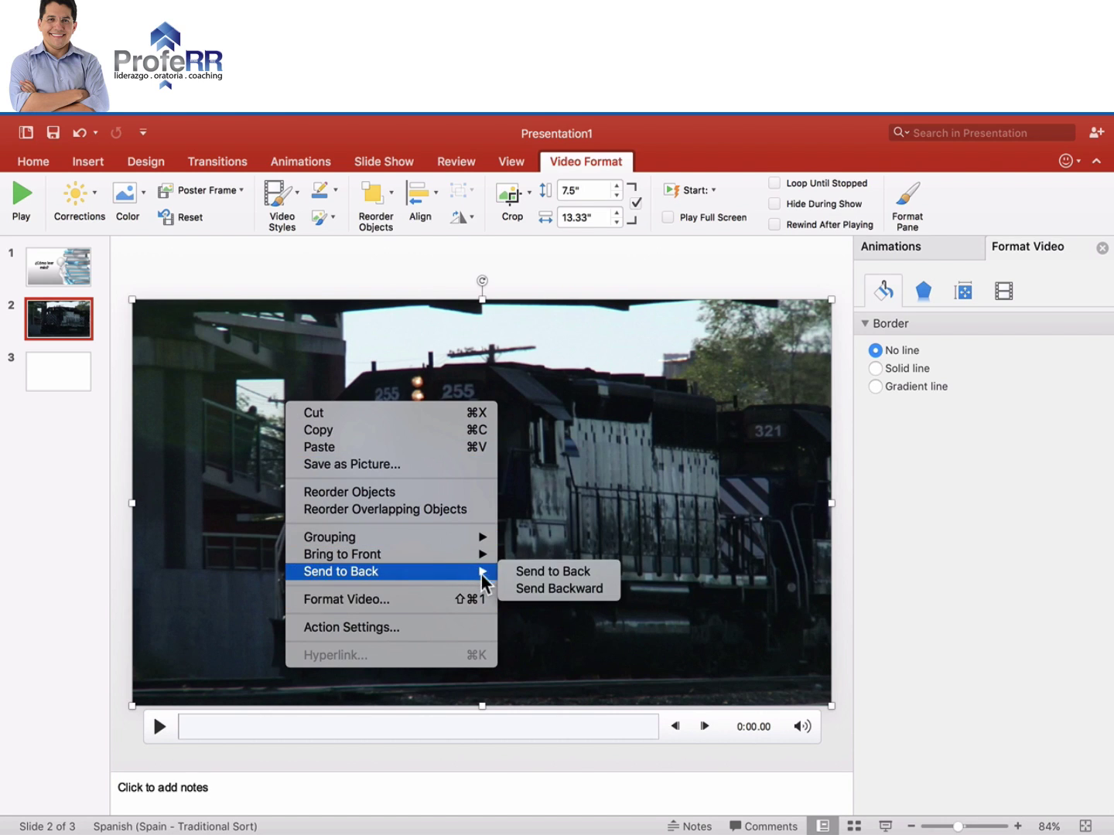
pyautogui.click(529, 573)
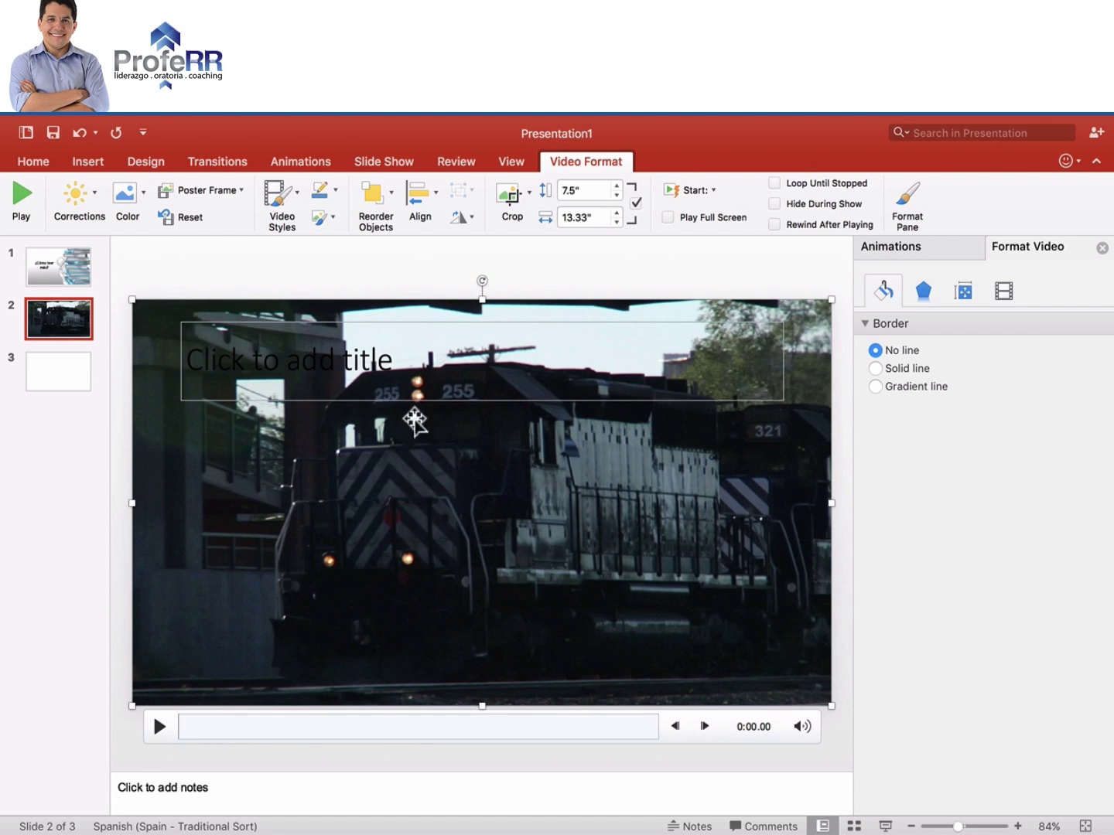
pyautogui.click(406, 357)
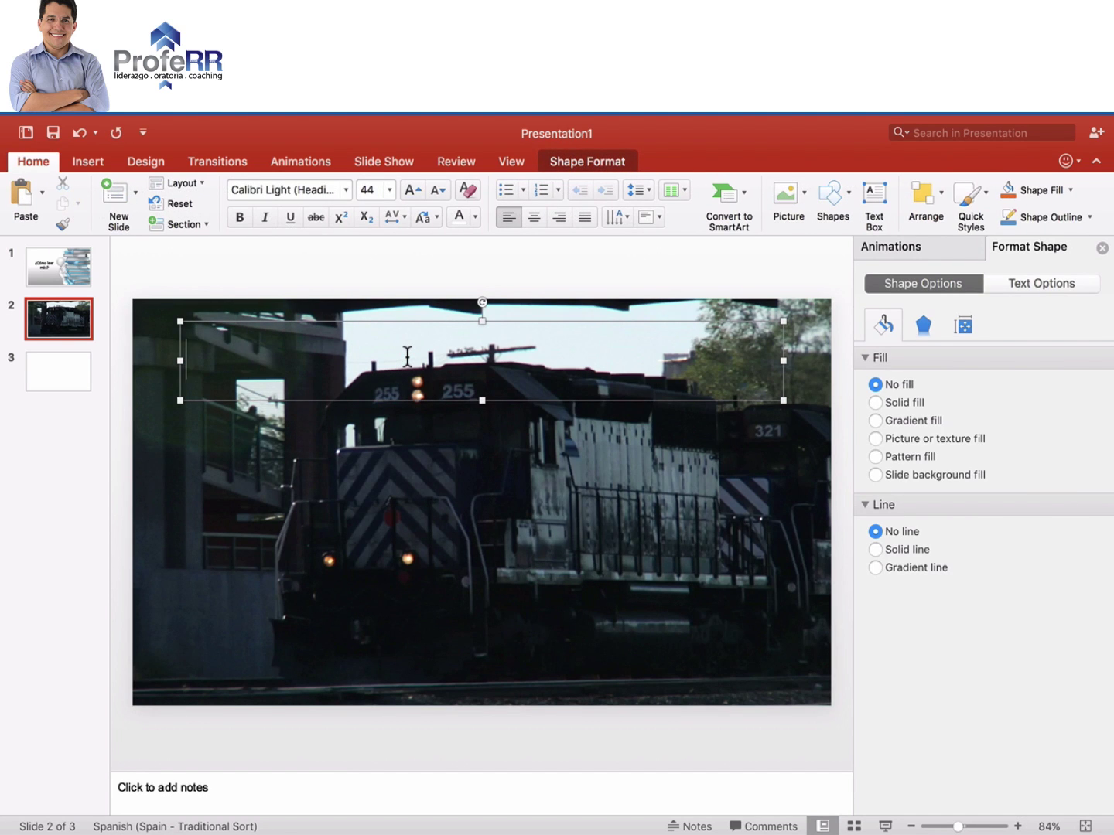
pyautogui.write('Agen')
pyautogui.write('da')
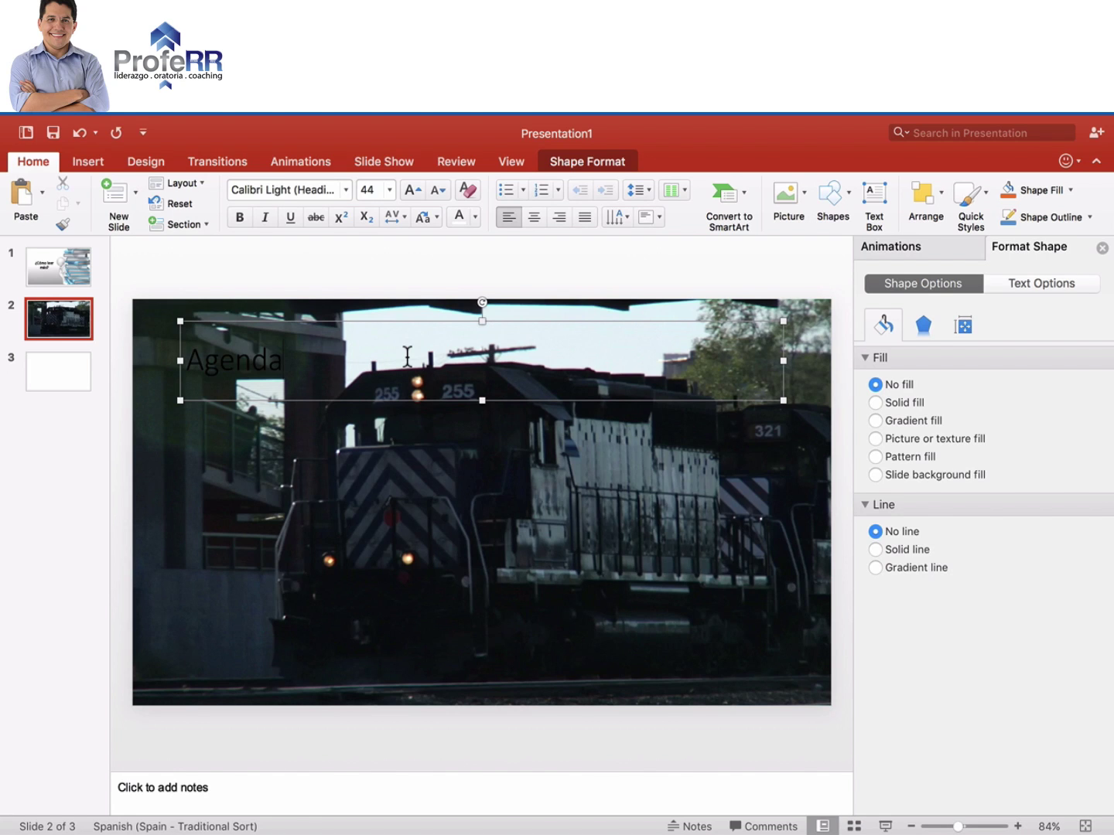
# Step: Add agenda lines '¿Por qué hay que leer?', '¿Cuántos libros hay que leer?' and a third 'Pasos' point
pyautogui.press('Return')
pyautogui.write('1. ¿')
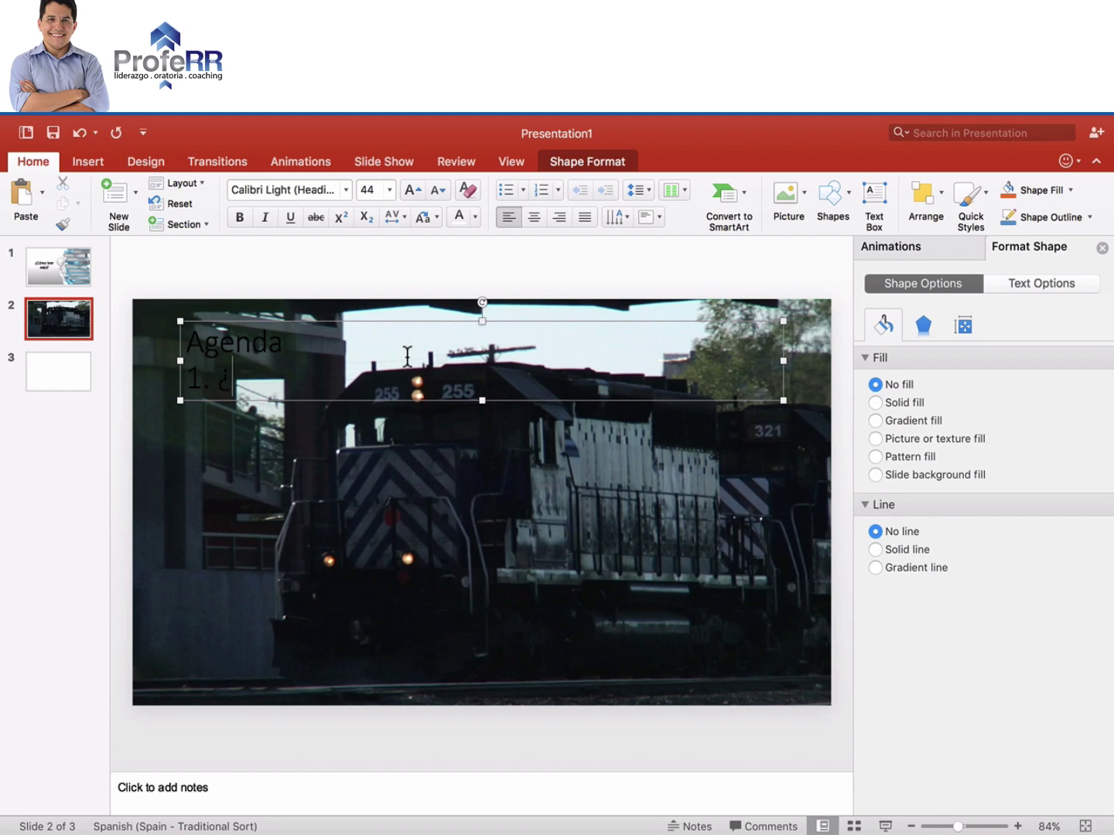
pyautogui.write('Por qué')
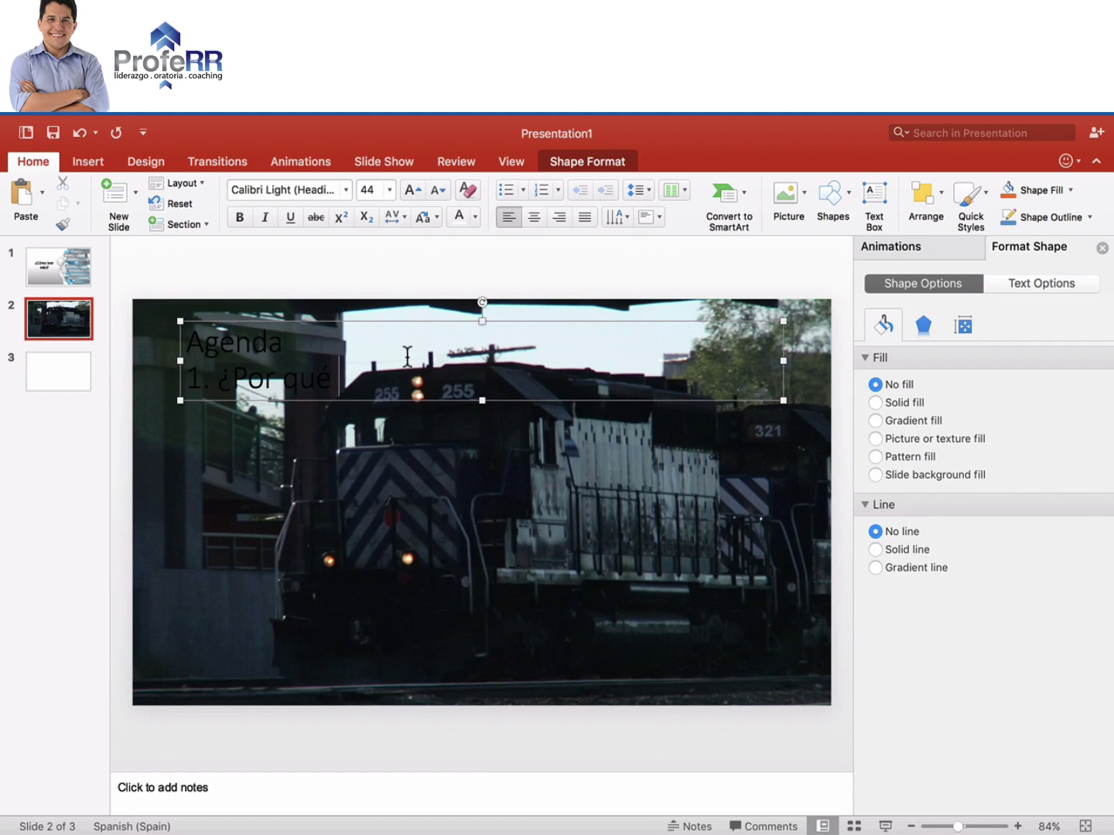
pyautogui.write('hay qu')
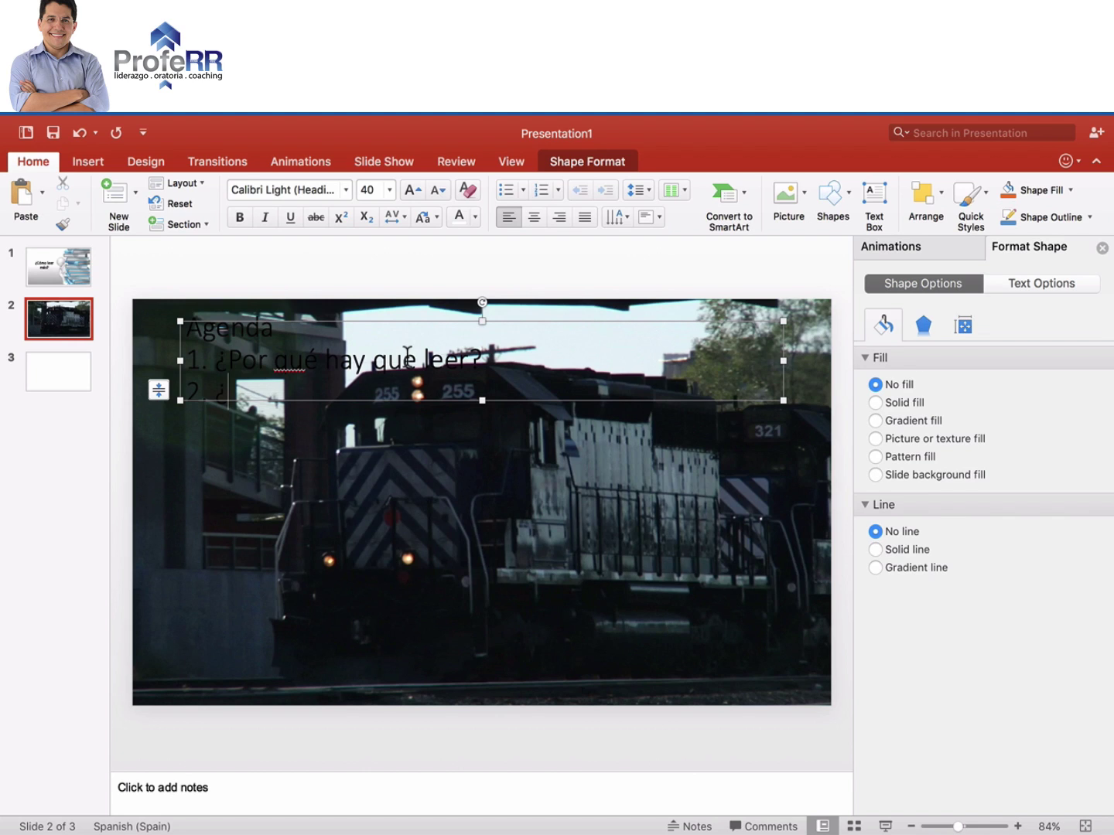
pyautogui.write('Cuánt')
pyautogui.write('os')
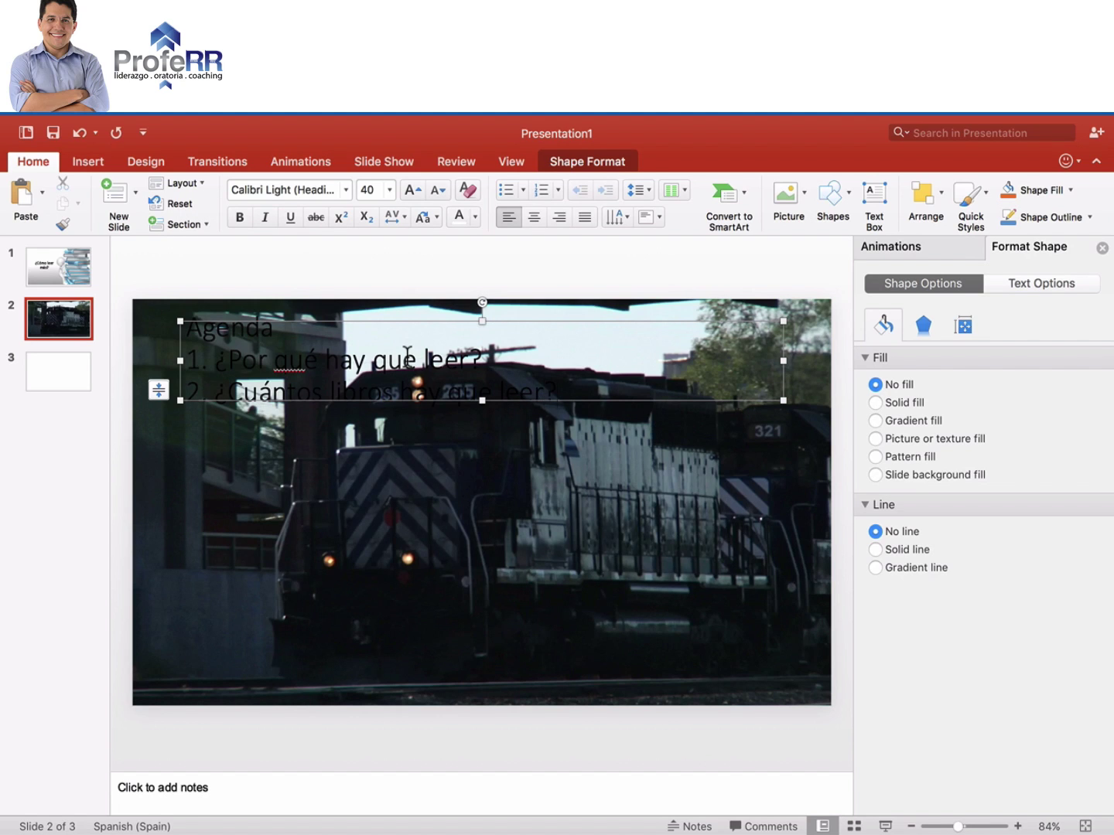
pyautogui.press('Return')
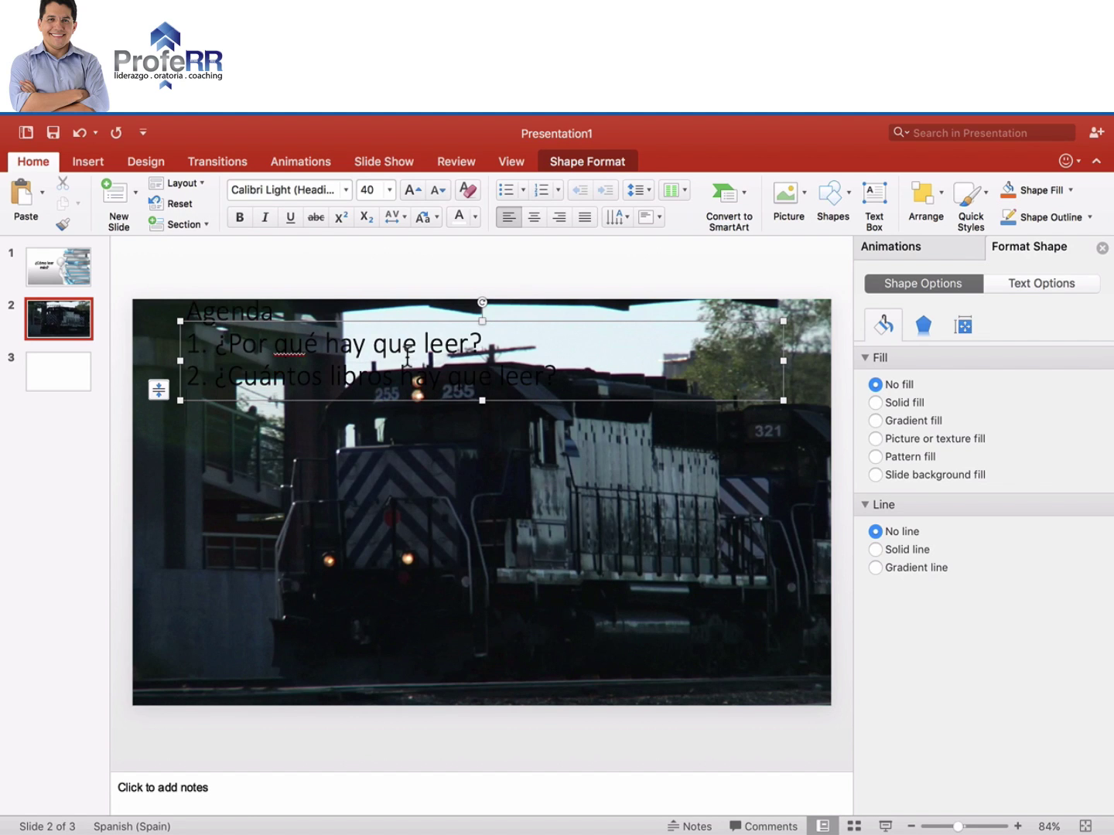
pyautogui.write('3')
pyautogui.write('.')
pyautogui.write('P')
pyautogui.write('asos para lier ma')
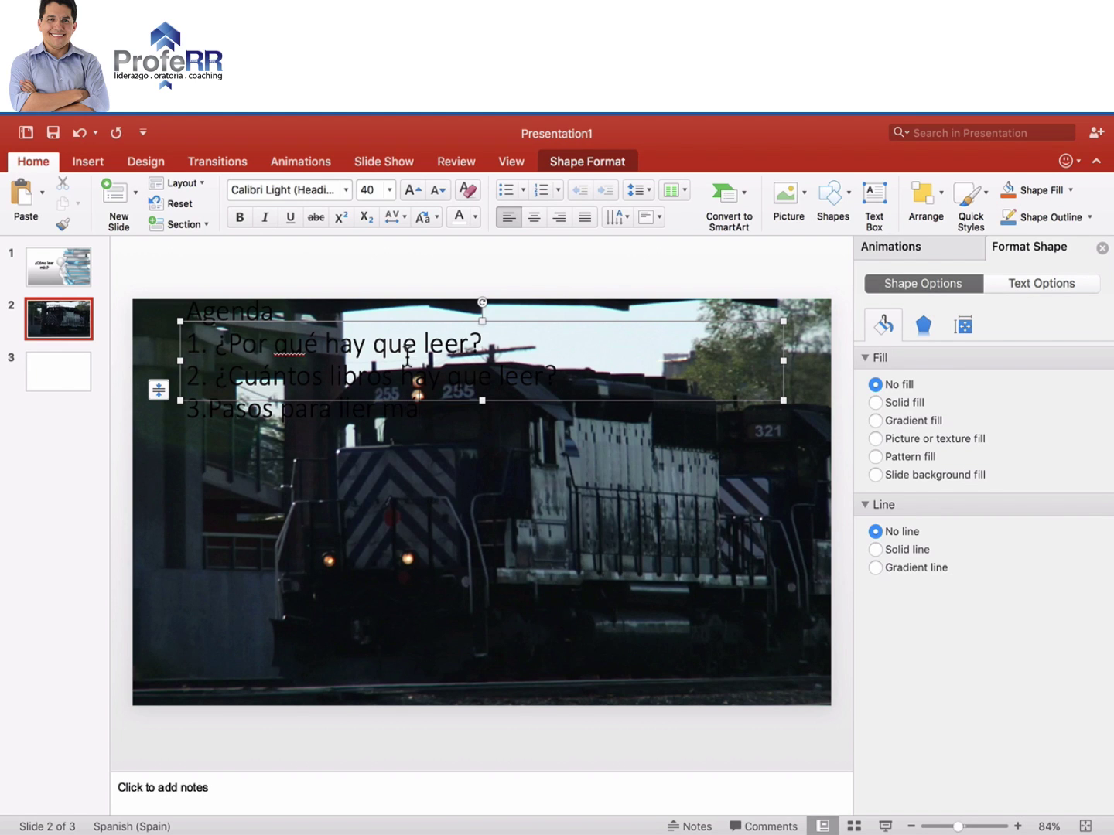
pyautogui.write('s')
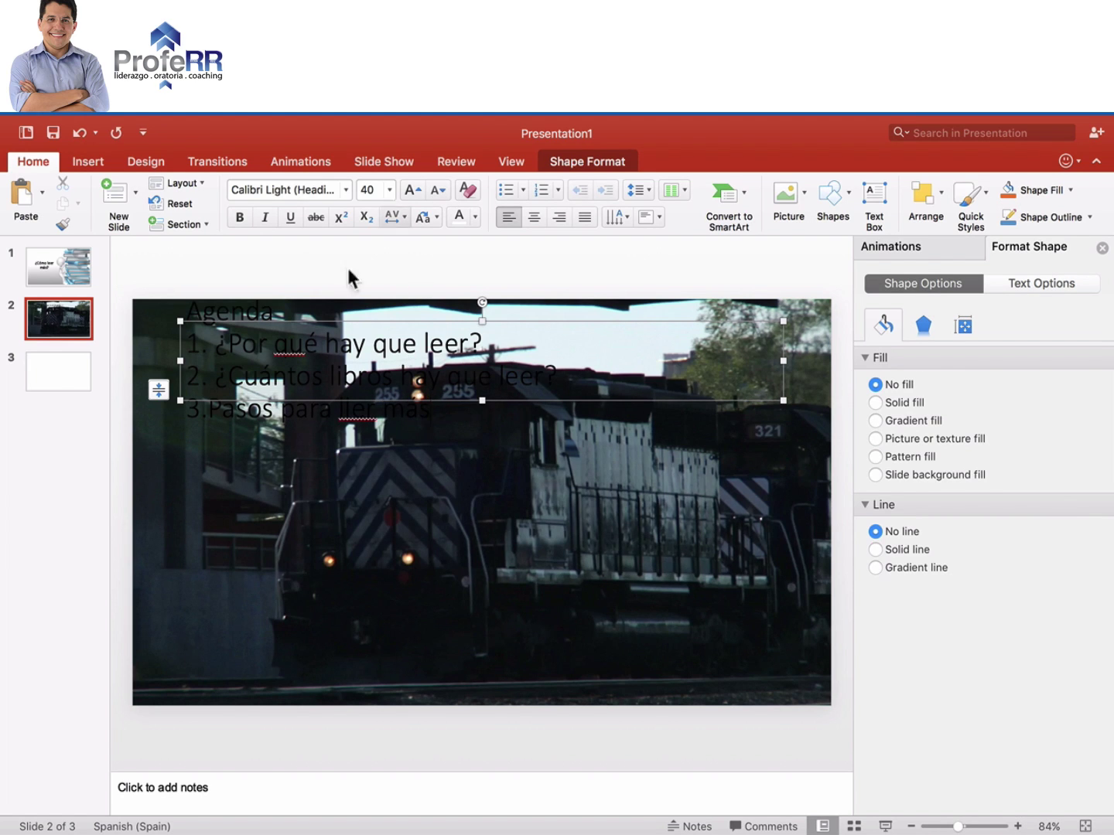
pyautogui.click(198, 441)
pyautogui.click(246, 404)
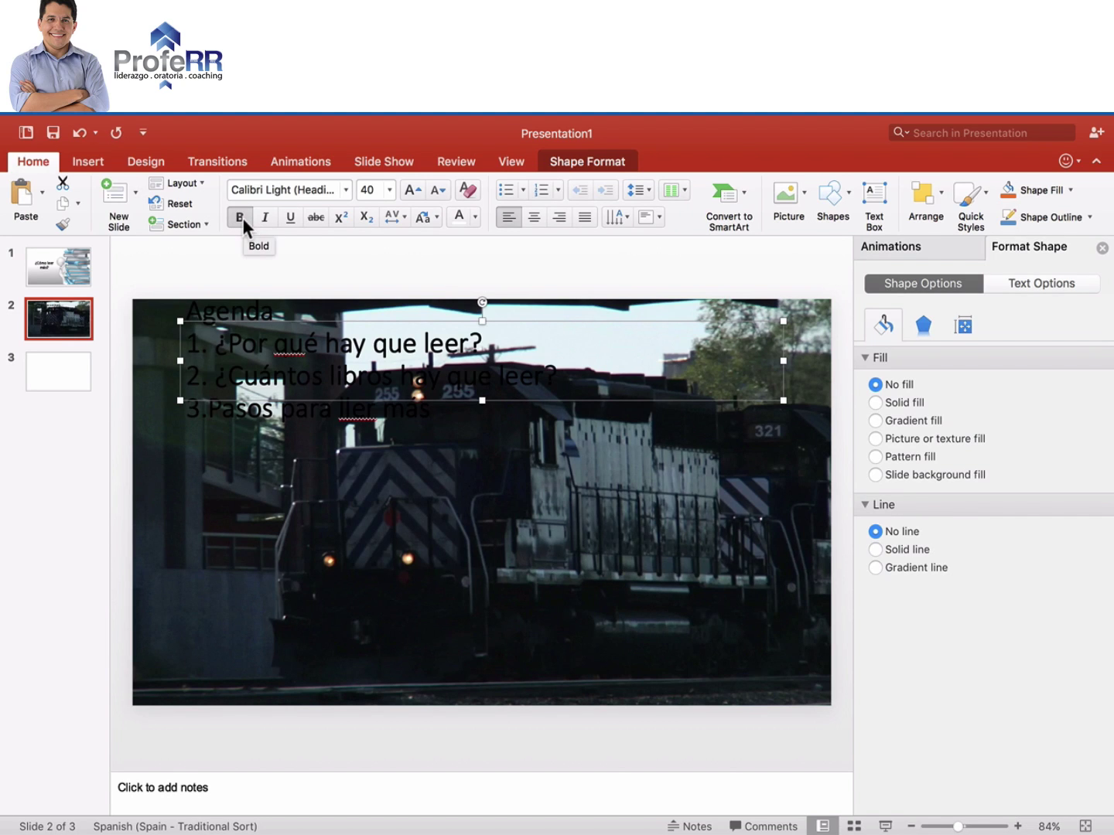
# Step: Make the agenda text white and move its box just below the slide's middle
pyautogui.click(460, 216)
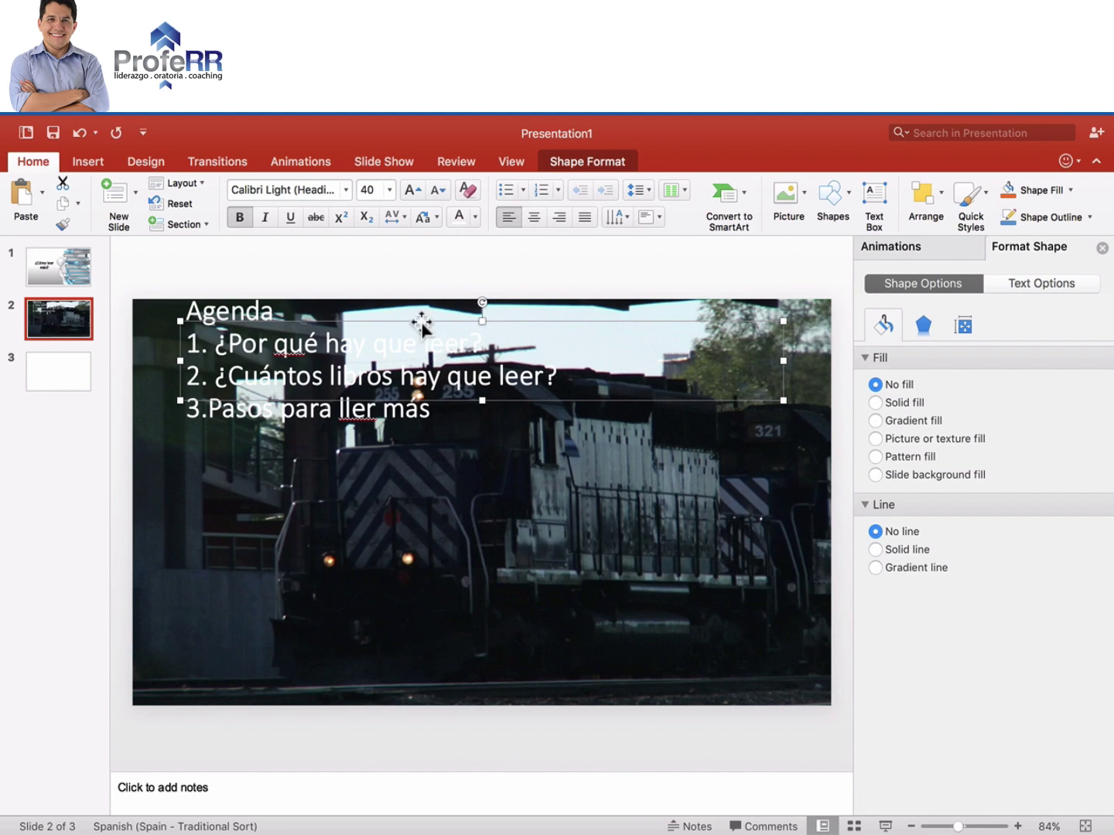
pyautogui.moveTo(418, 335); pyautogui.dragTo(411, 458)
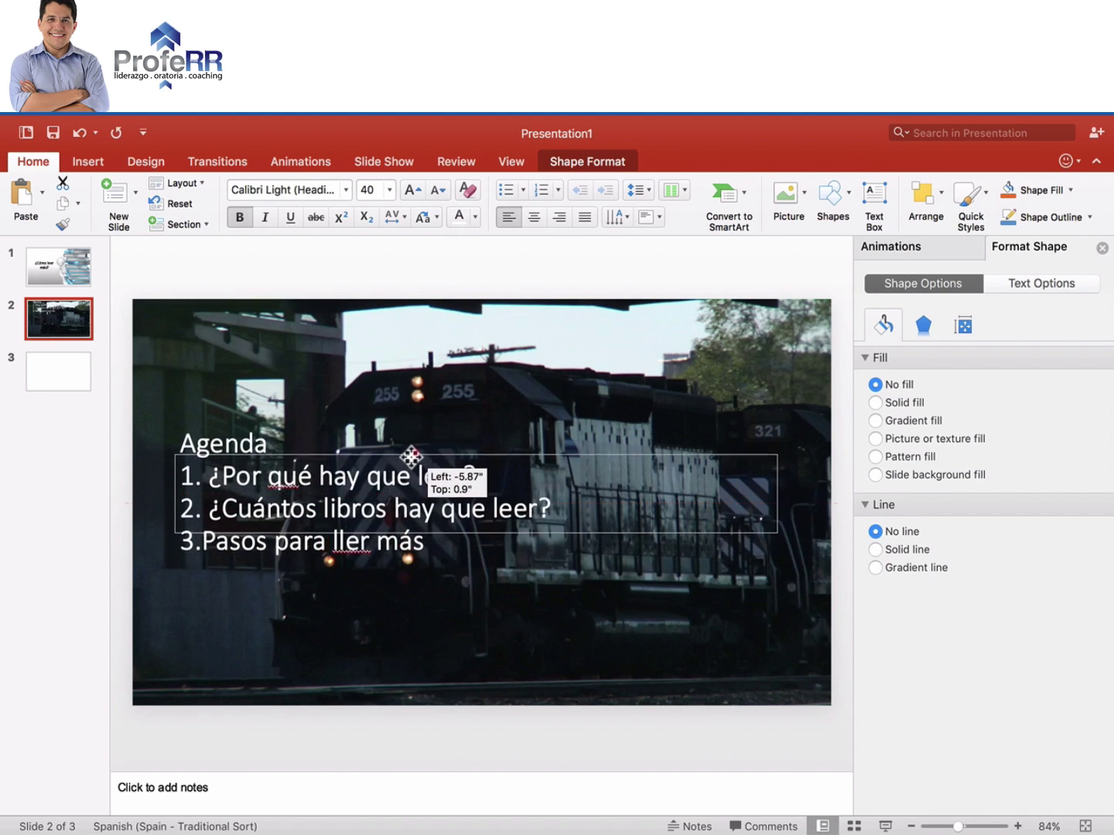
pyautogui.moveTo(411, 457); pyautogui.dragTo(406, 460)
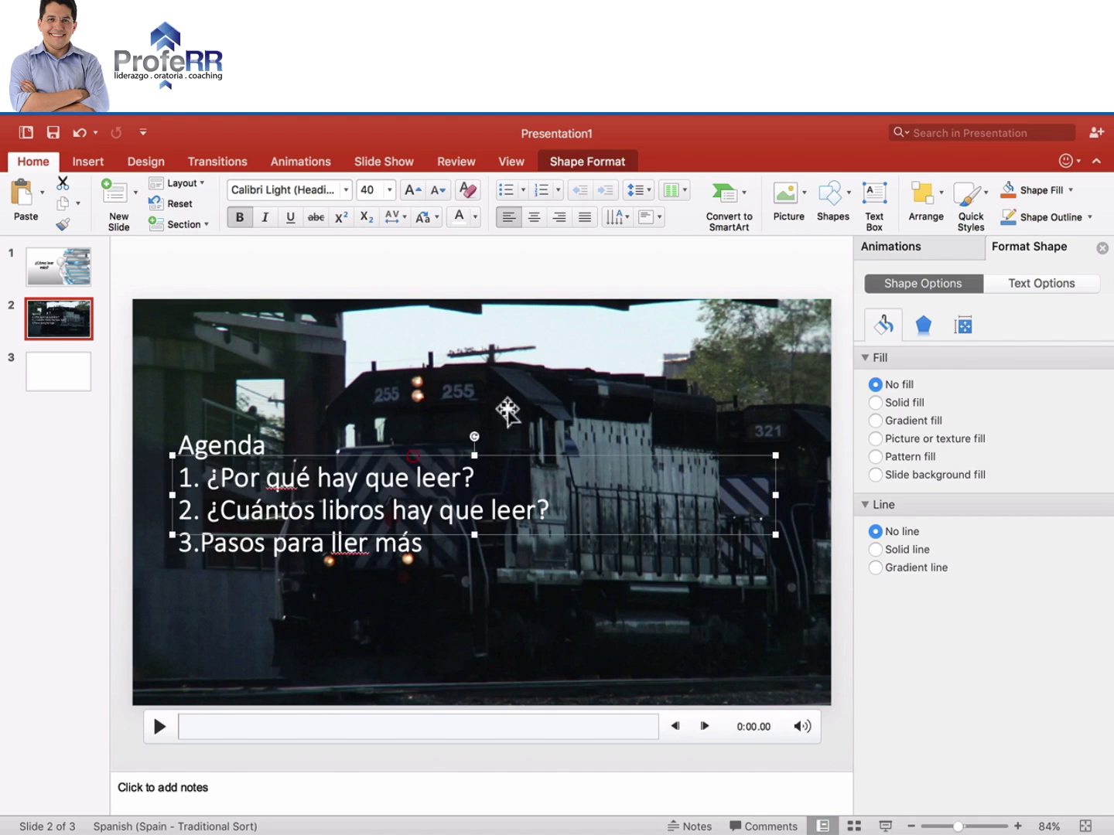
# Step: Give the agenda box an outer drop shadow preset, then move to slide 3
pyautogui.click(922, 325)
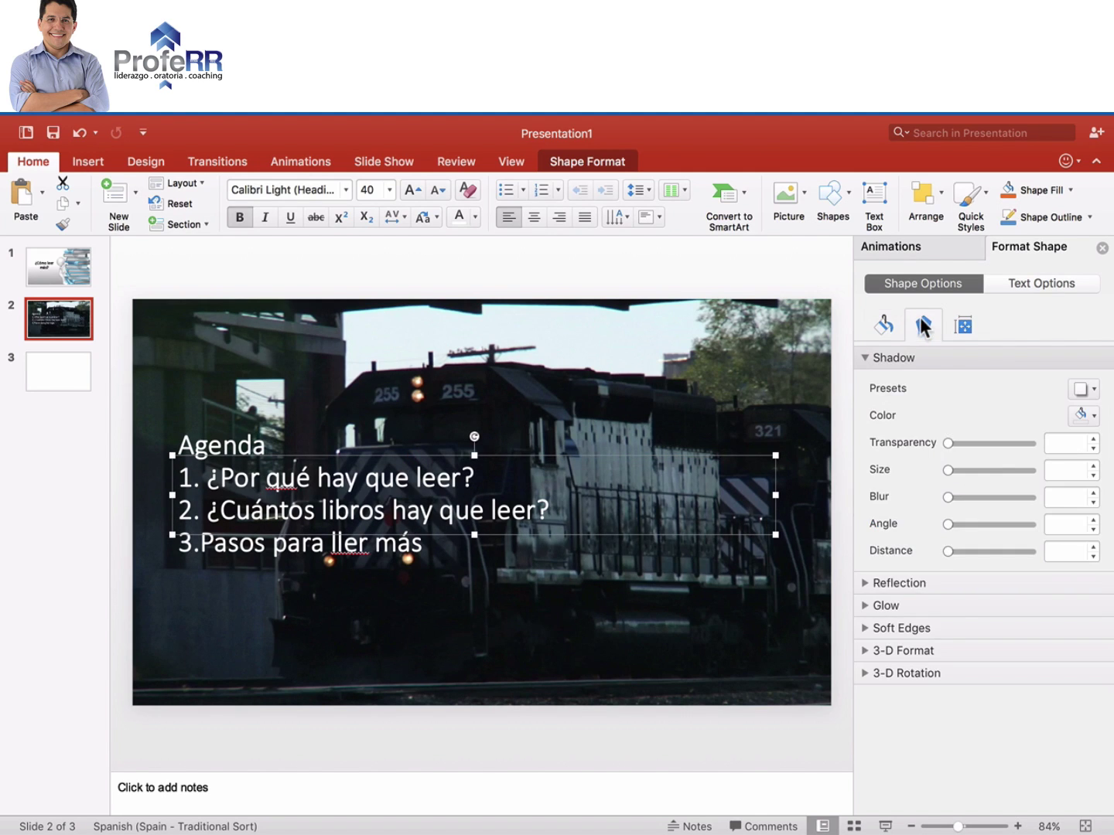
pyautogui.click(1083, 389)
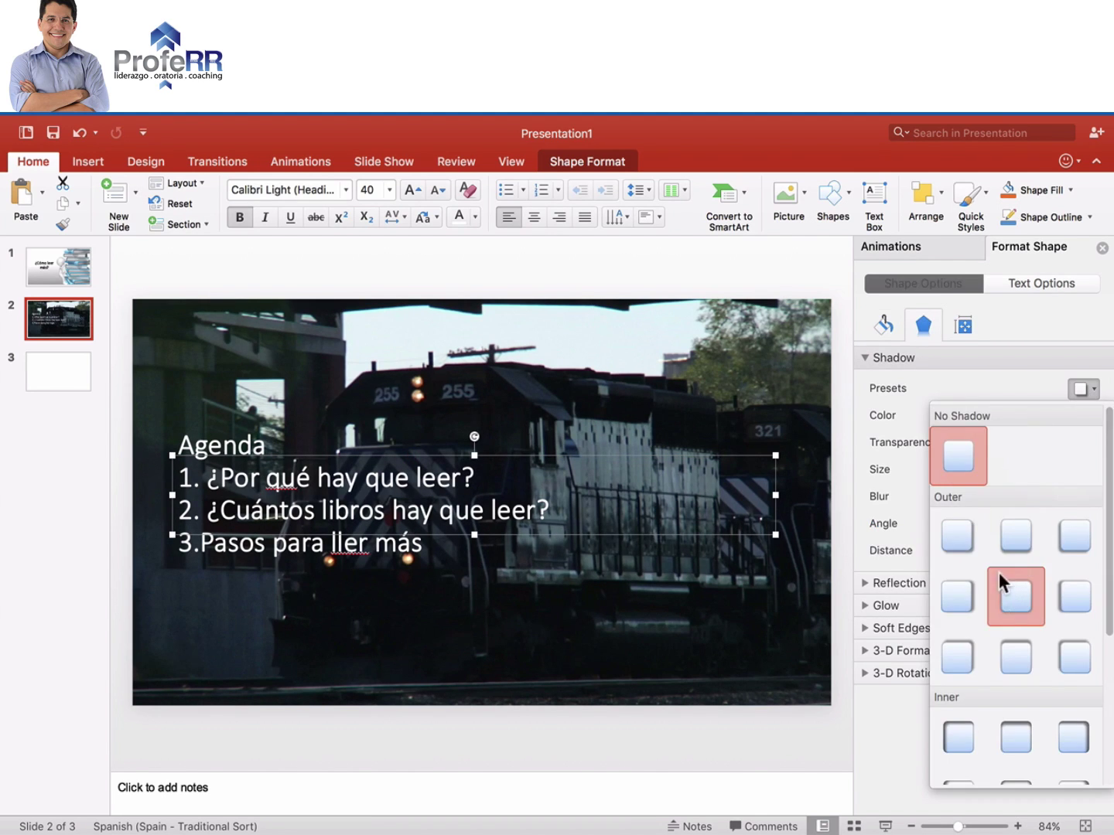
pyautogui.click(962, 546)
pyautogui.click(653, 262)
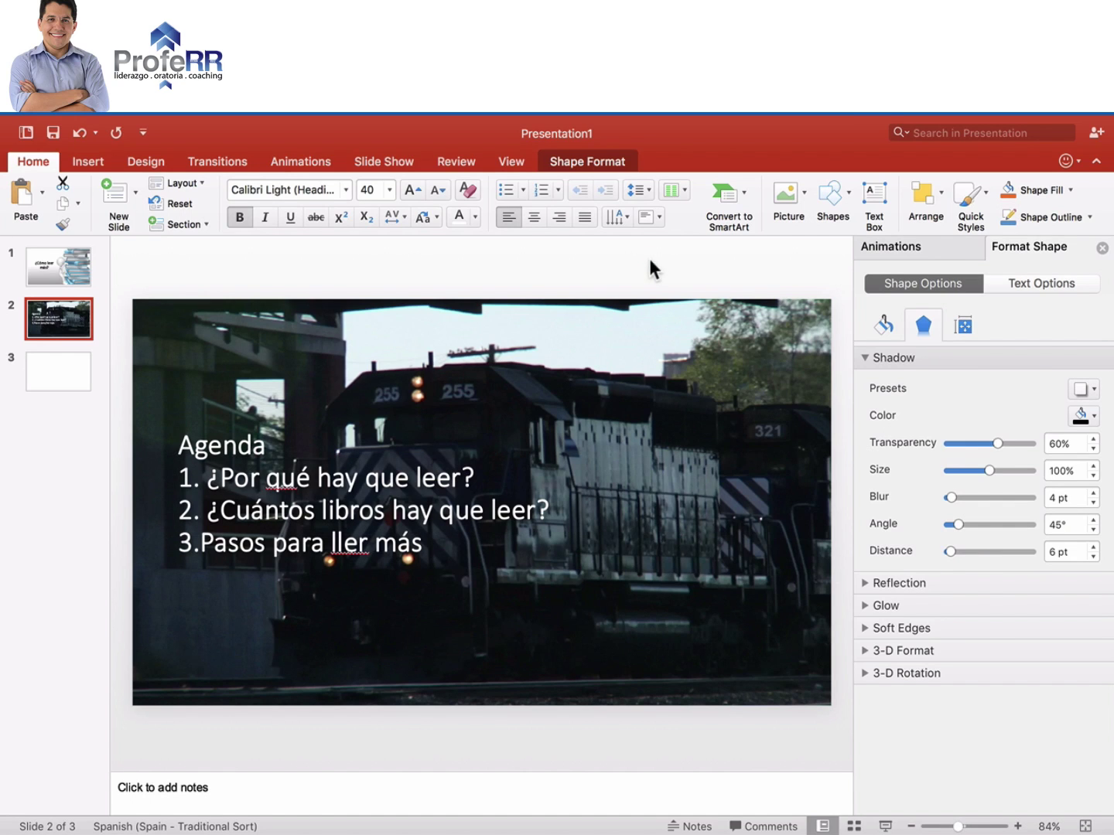
pyautogui.click(437, 487)
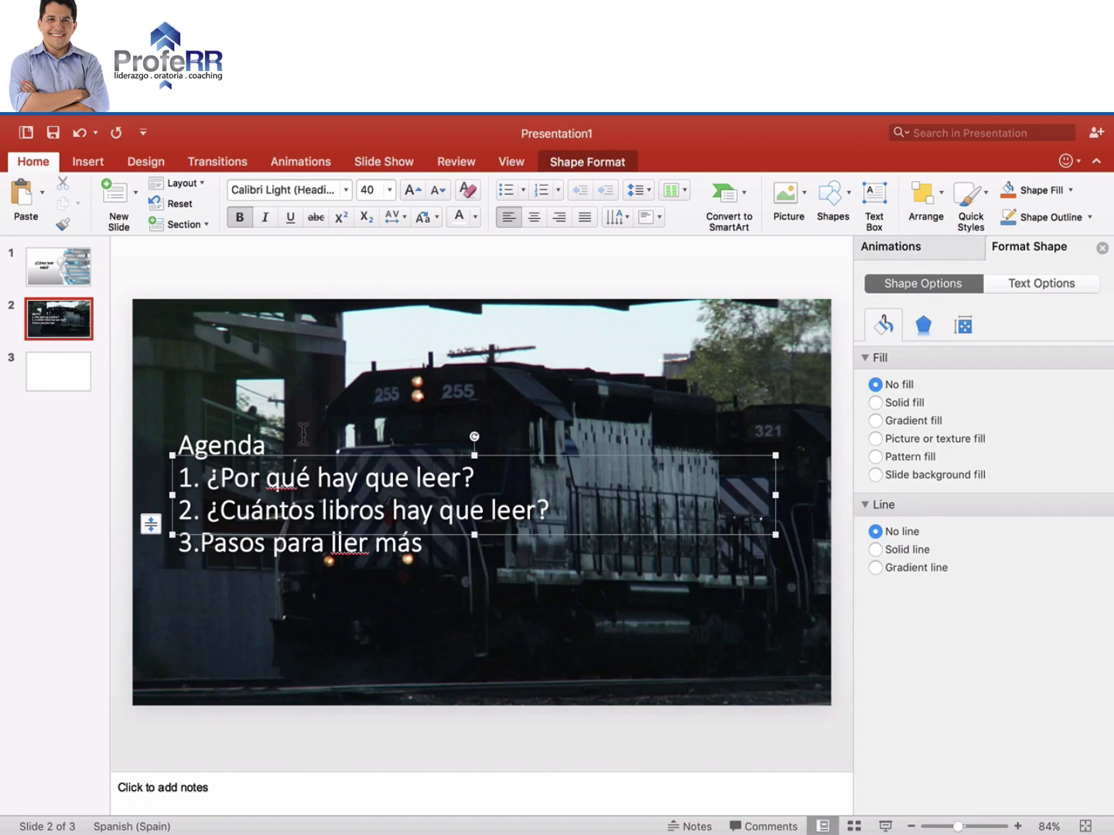
pyautogui.click(65, 378)
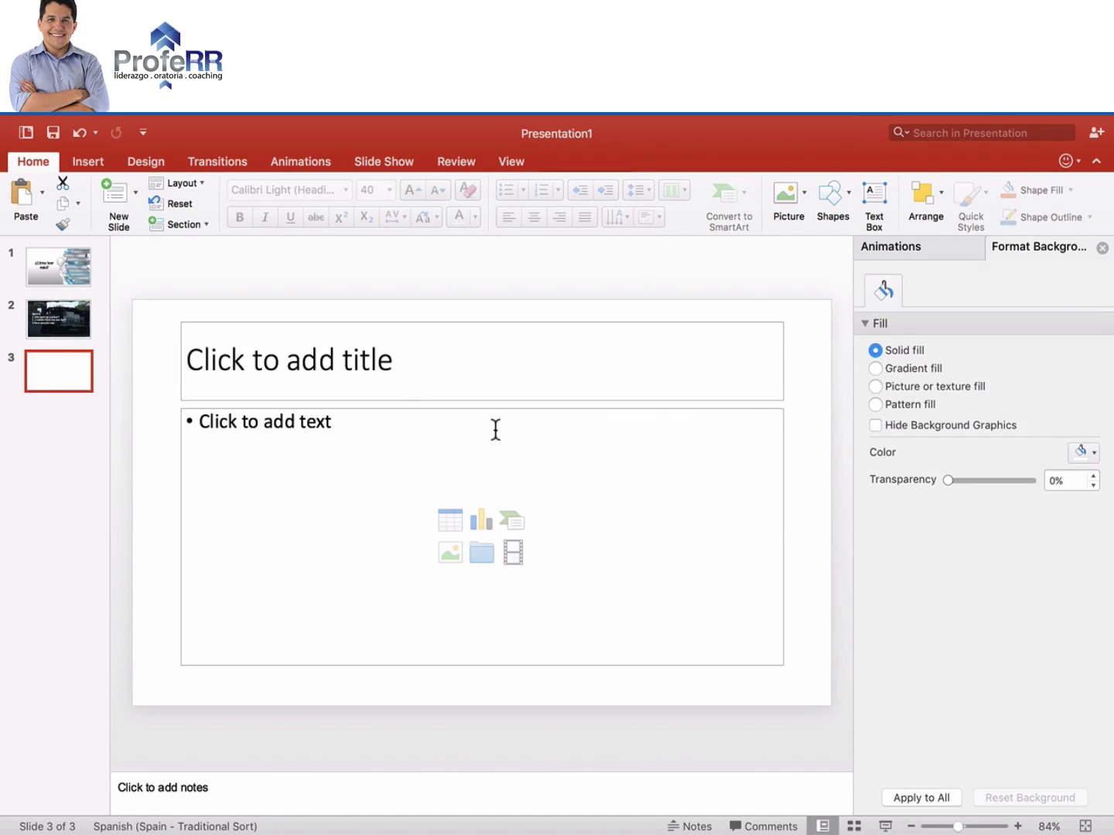
# Step: Insert the closeup-of-running clip from the Movies folder into slide 3's content placeholder
pyautogui.click(513, 552)
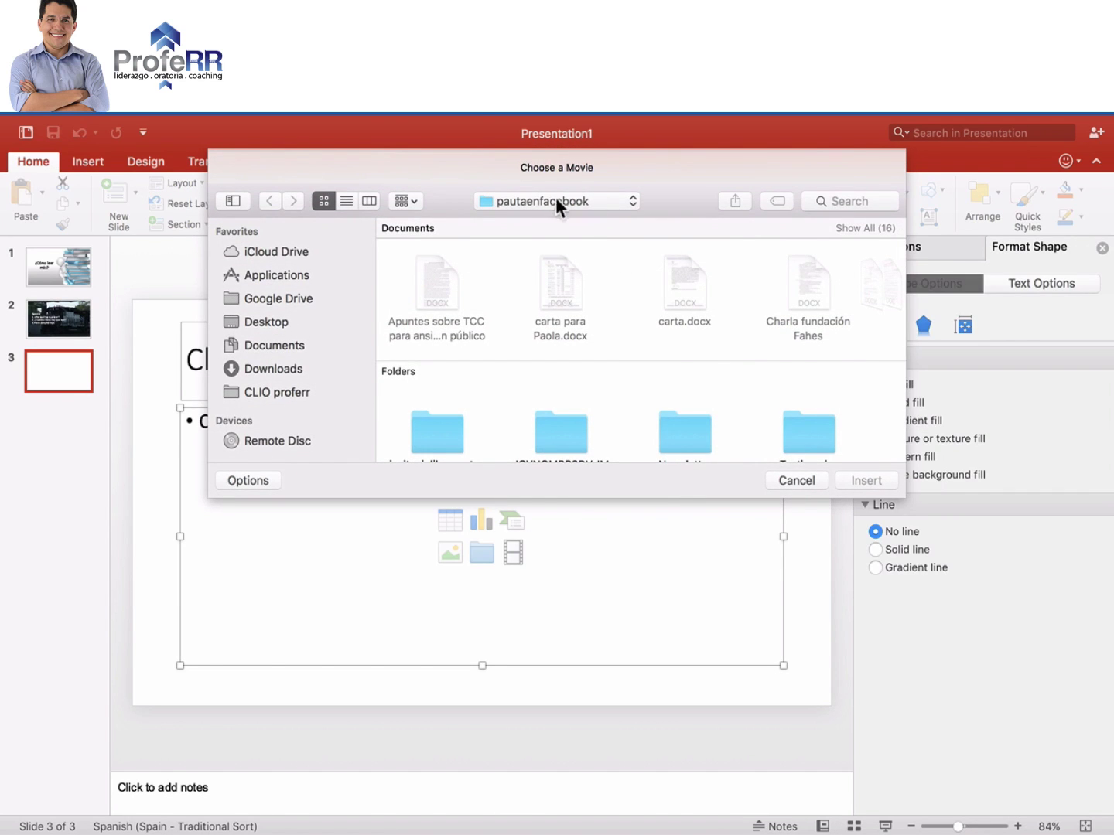
pyautogui.scroll(-1, 727, 396)
pyautogui.scroll(-4, 727, 395)
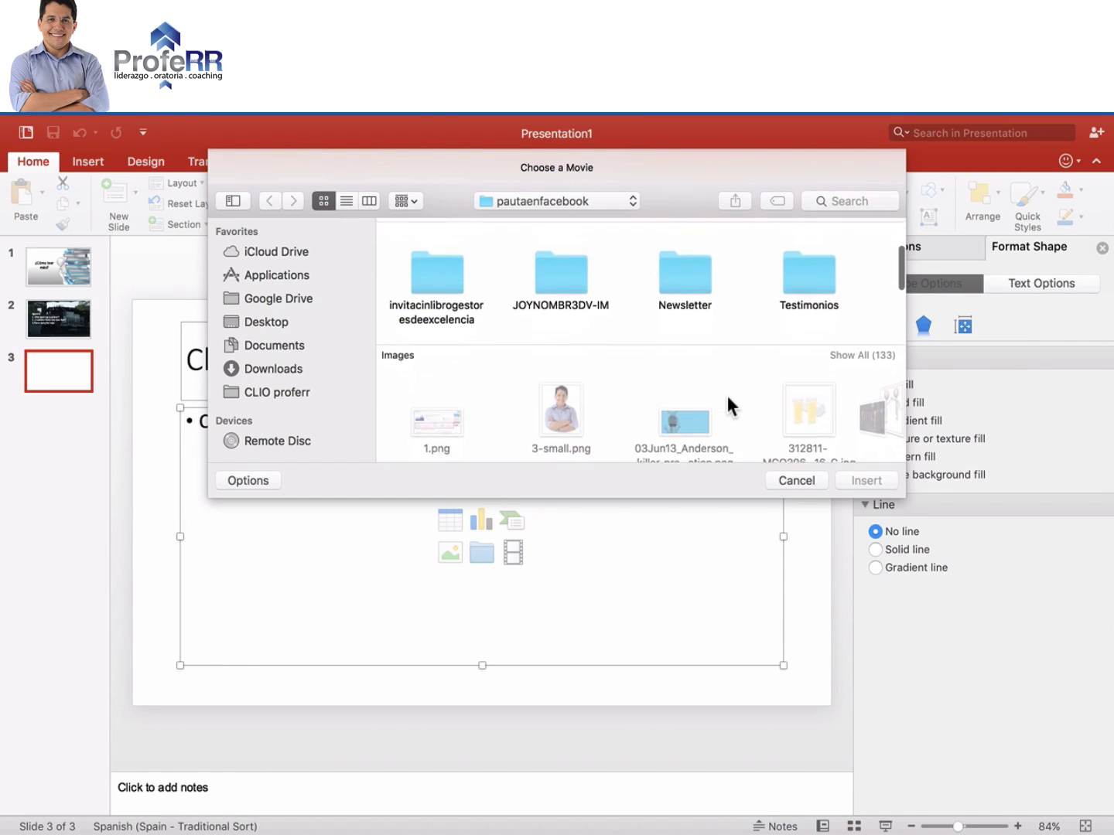
pyautogui.scroll(-3, 728, 396)
pyautogui.scroll(-2, 727, 395)
pyautogui.scroll(-2, 727, 395)
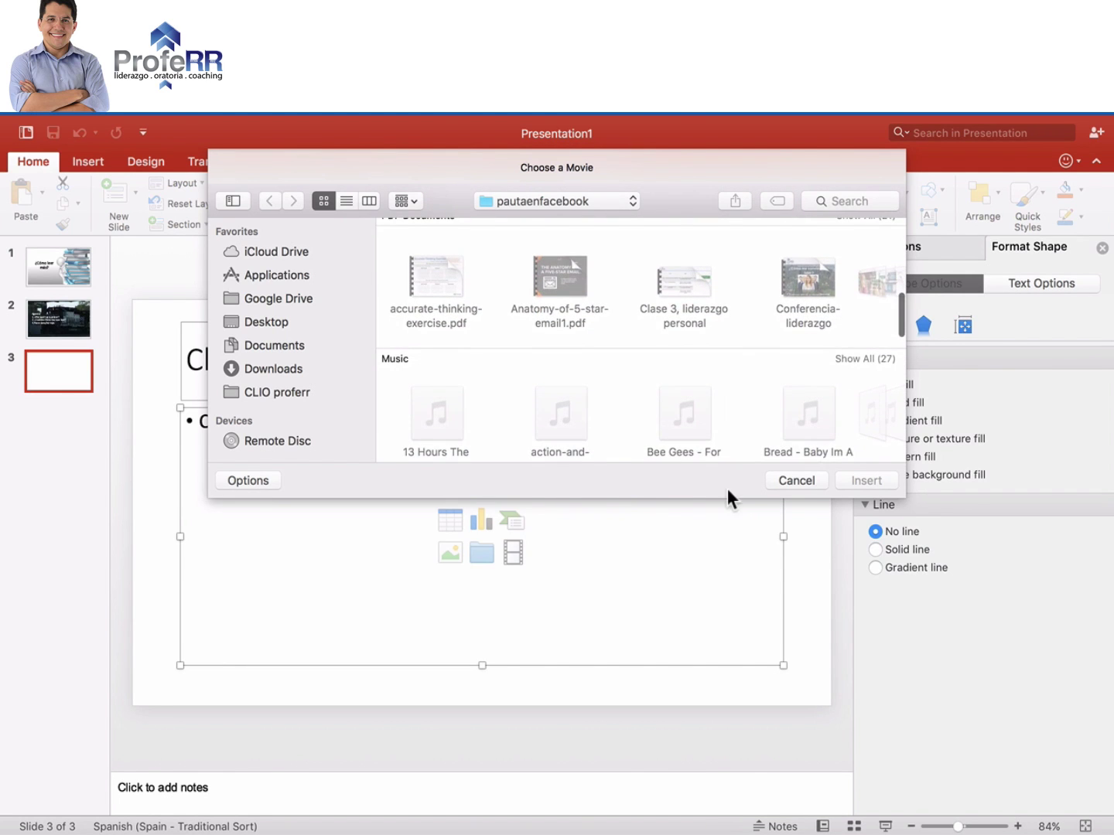
pyautogui.scroll(-3, 742, 402)
pyautogui.hscroll(3, 768, 382)
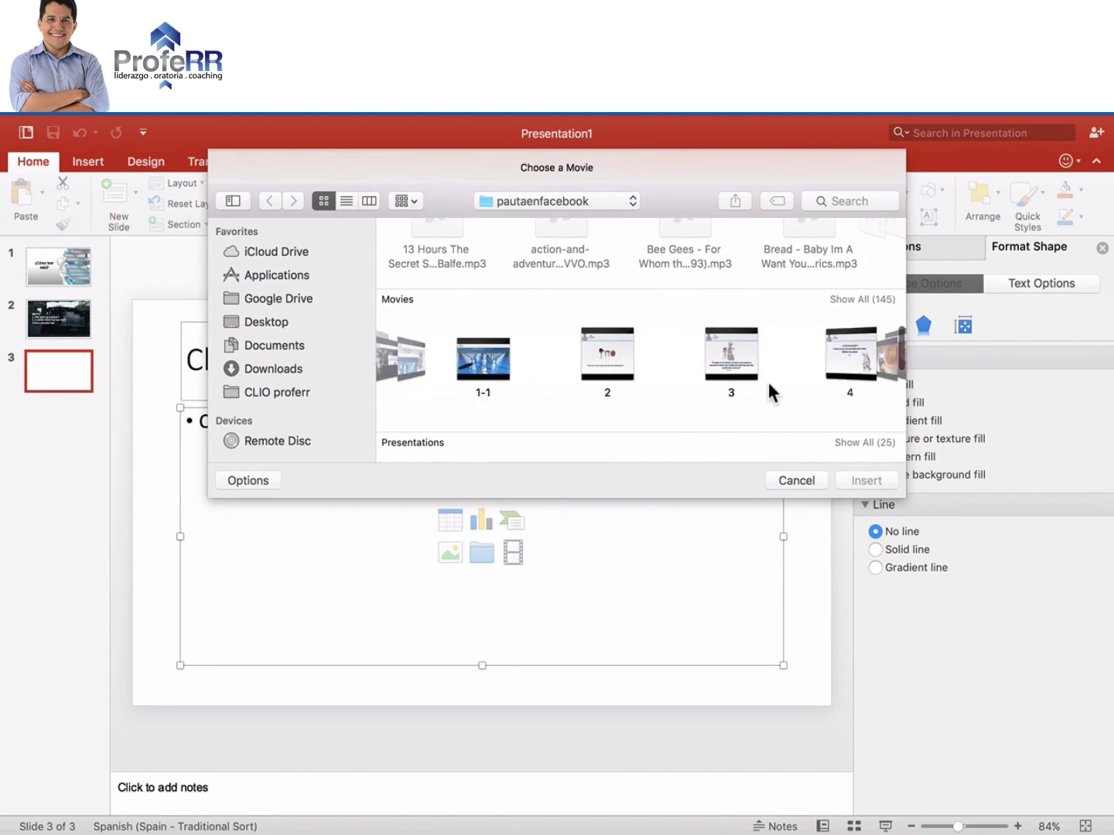
pyautogui.hscroll(3, 768, 382)
pyautogui.hscroll(3, 769, 386)
pyautogui.hscroll(3, 768, 389)
pyautogui.hscroll(3, 763, 390)
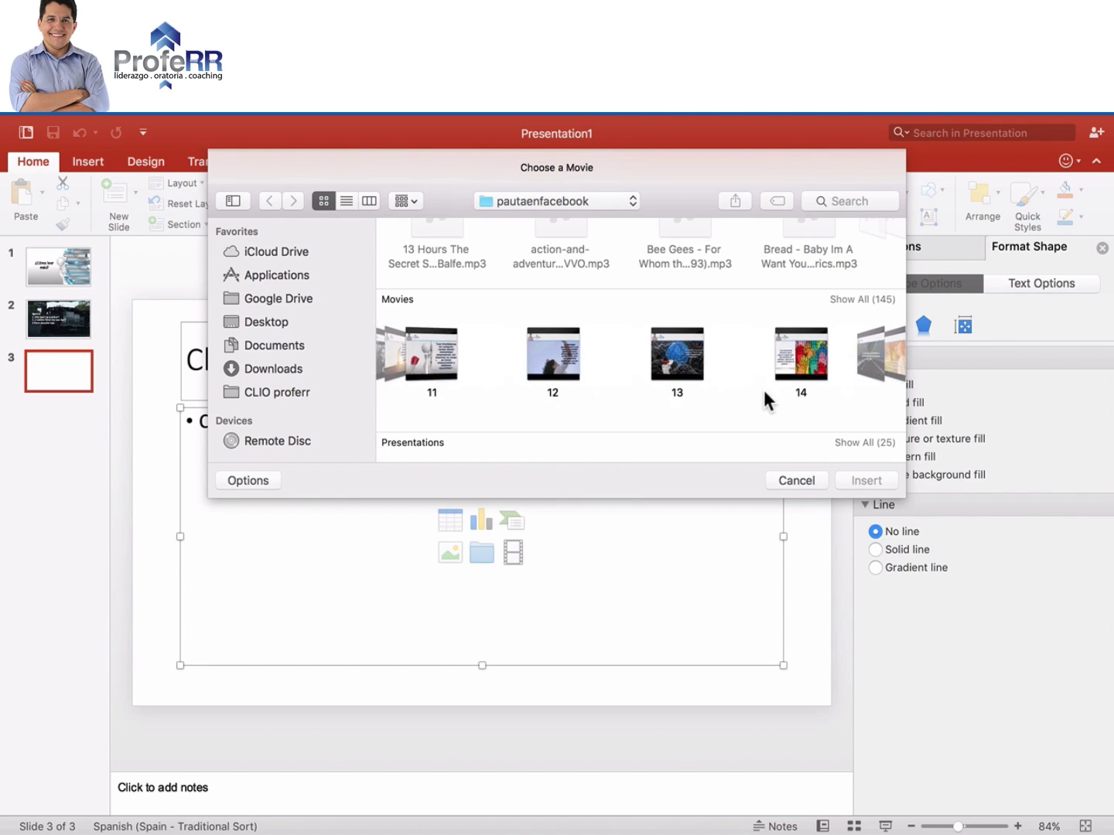
pyautogui.hscroll(1, 762, 391)
pyautogui.hscroll(5, 758, 390)
pyautogui.hscroll(2, 756, 389)
pyautogui.hscroll(3, 757, 390)
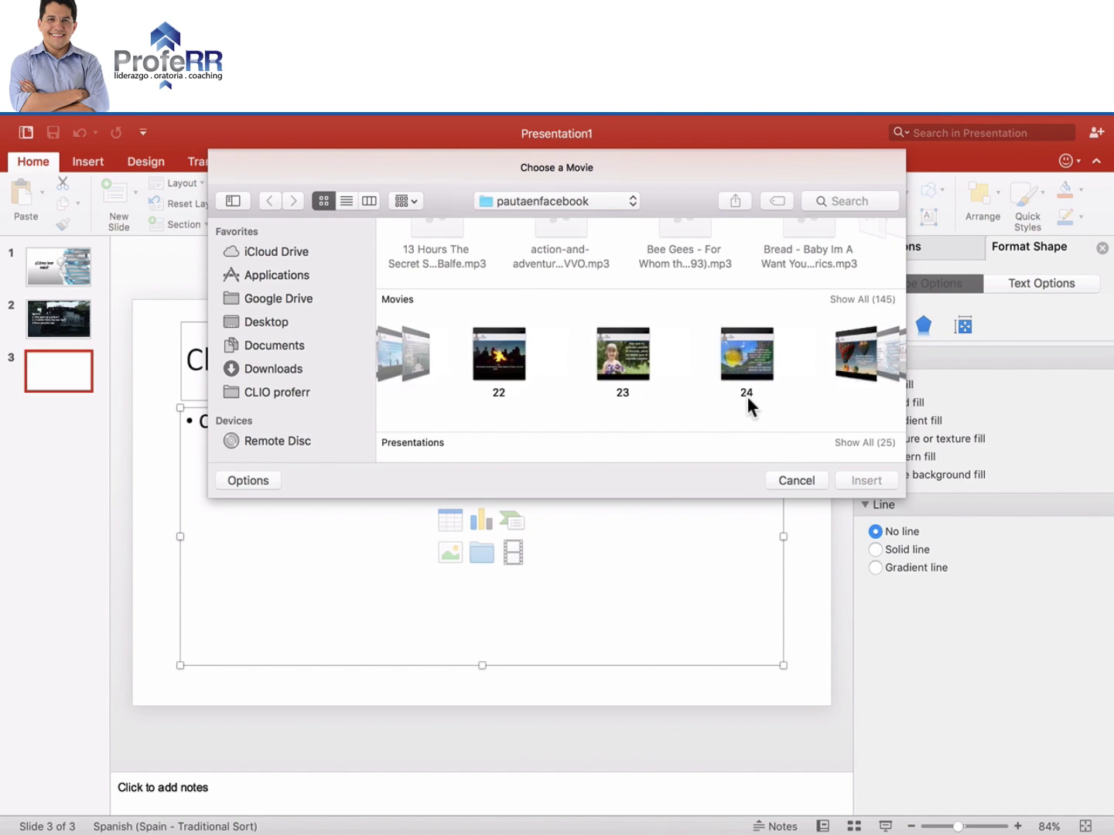
pyautogui.hscroll(3, 748, 396)
pyautogui.hscroll(2, 755, 395)
pyautogui.hscroll(2, 758, 393)
pyautogui.hscroll(1, 774, 389)
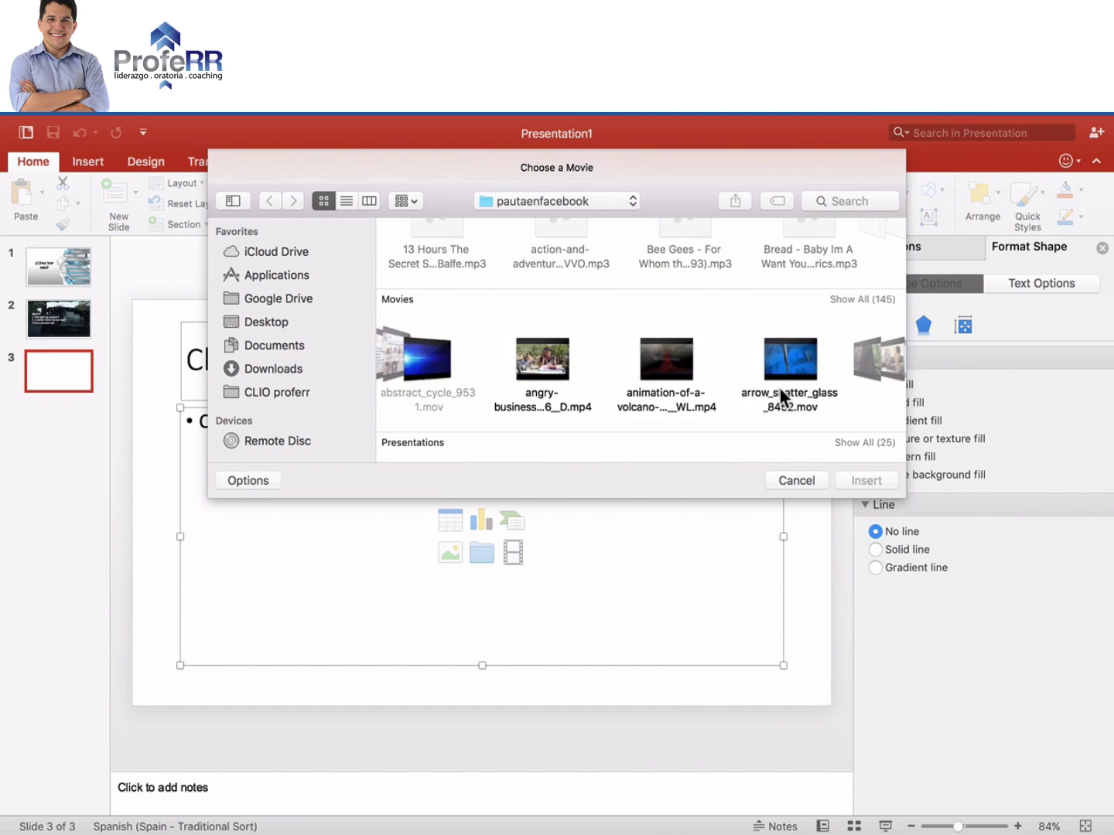
pyautogui.hscroll(2, 779, 387)
pyautogui.hscroll(1, 780, 386)
pyautogui.hscroll(2, 780, 389)
pyautogui.hscroll(1, 776, 390)
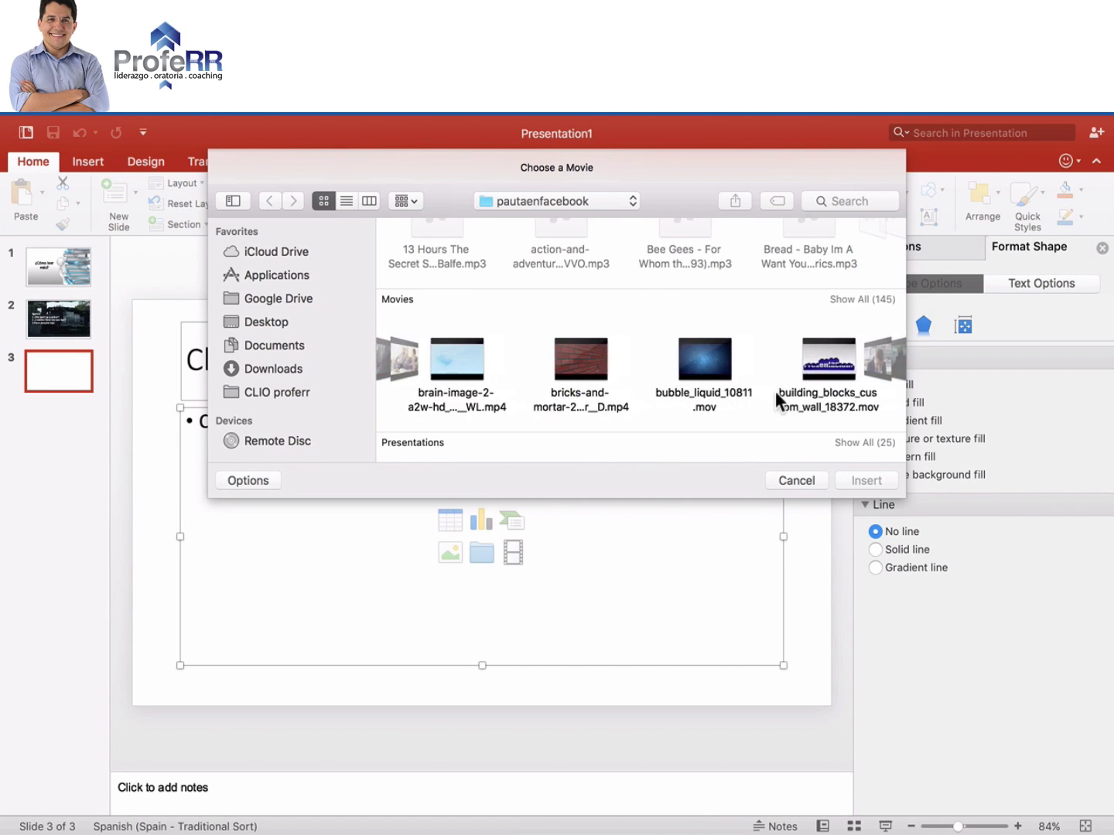
pyautogui.hscroll(3, 778, 391)
pyautogui.hscroll(1, 782, 394)
pyautogui.hscroll(1, 783, 398)
pyautogui.hscroll(1, 789, 396)
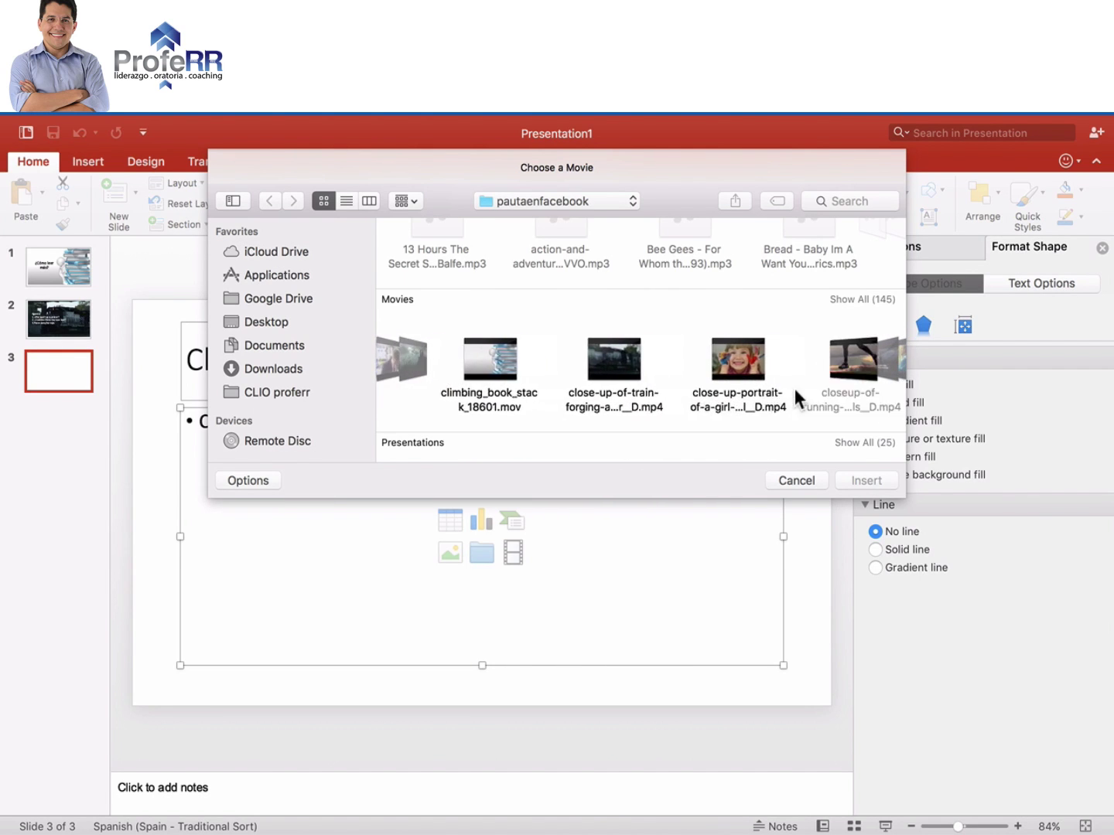
pyautogui.hscroll(1, 804, 380)
pyautogui.click(809, 368)
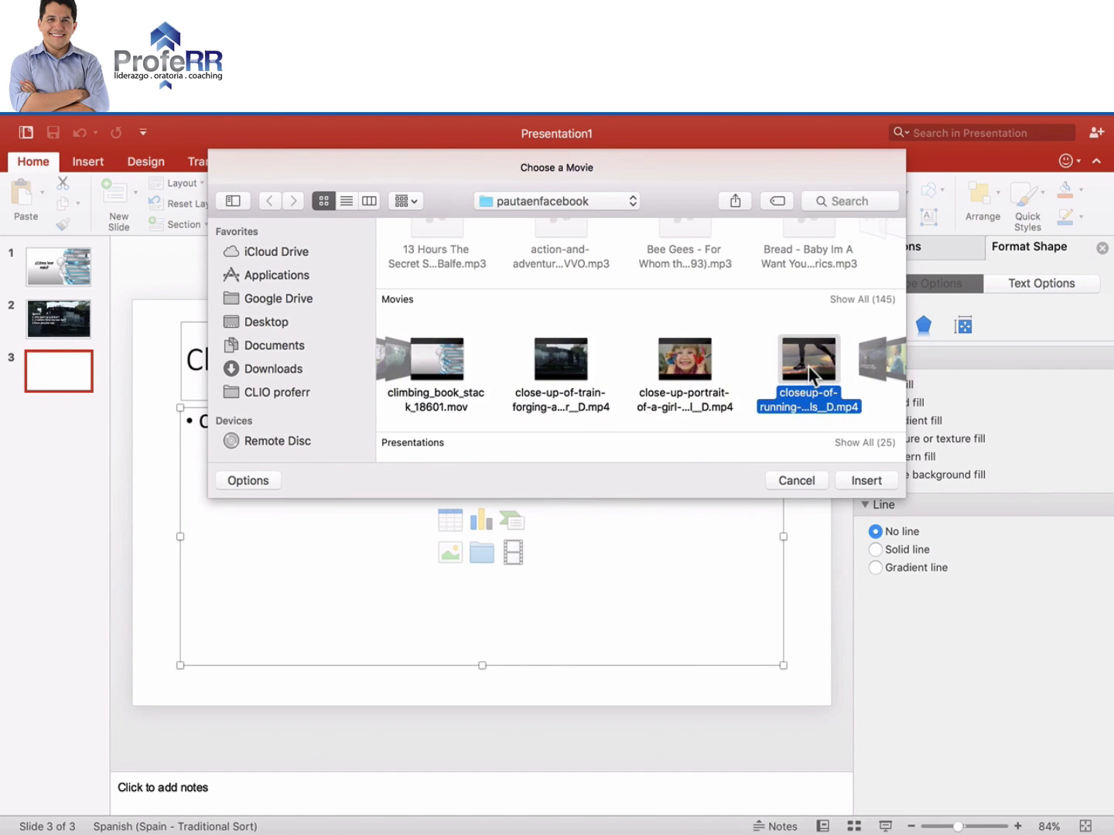
pyautogui.click(858, 479)
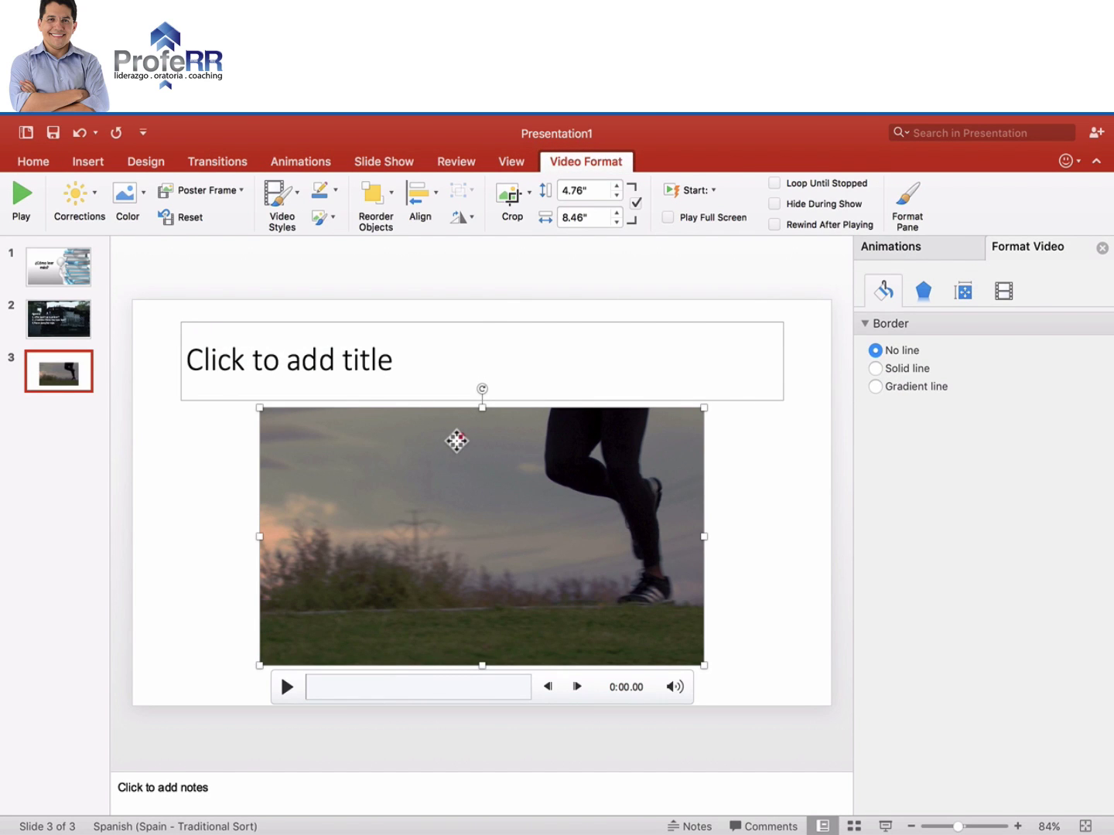
# Step: Resize the running video to cover all of slide 3 at 13.33" by 7.5"
pyautogui.moveTo(461, 438); pyautogui.dragTo(453, 406)
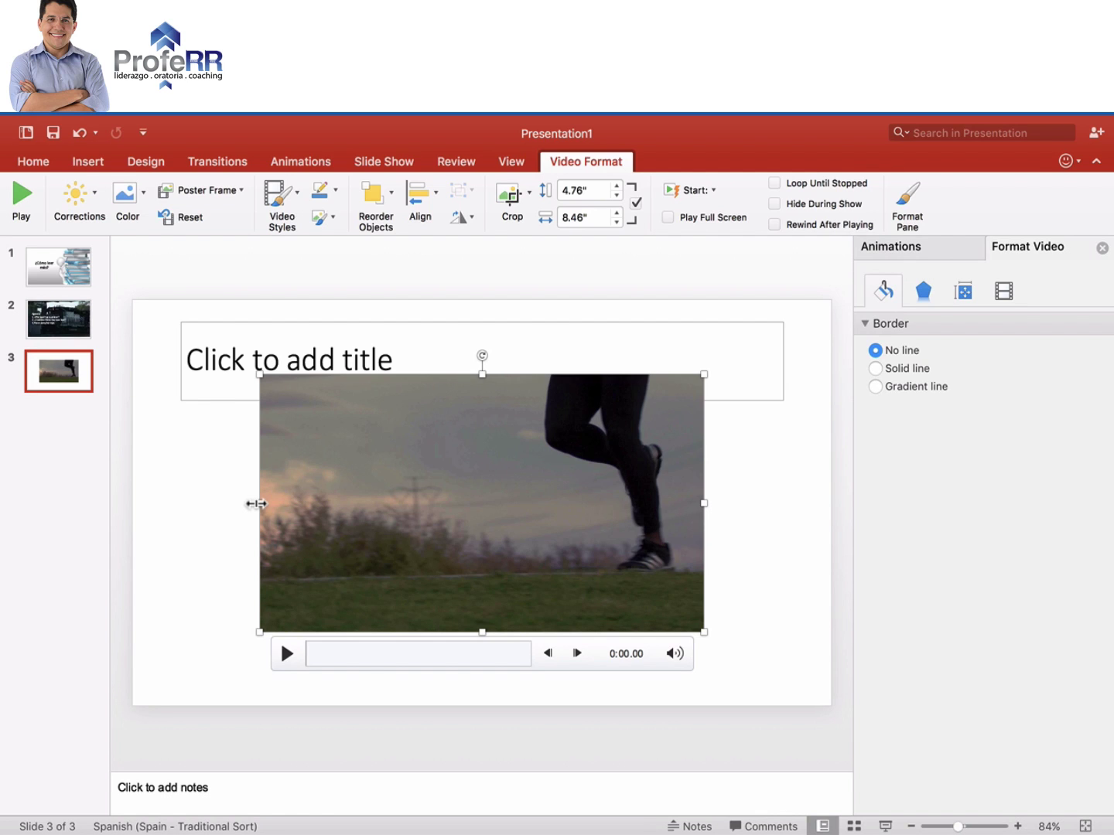
pyautogui.moveTo(256, 503); pyautogui.dragTo(131, 499)
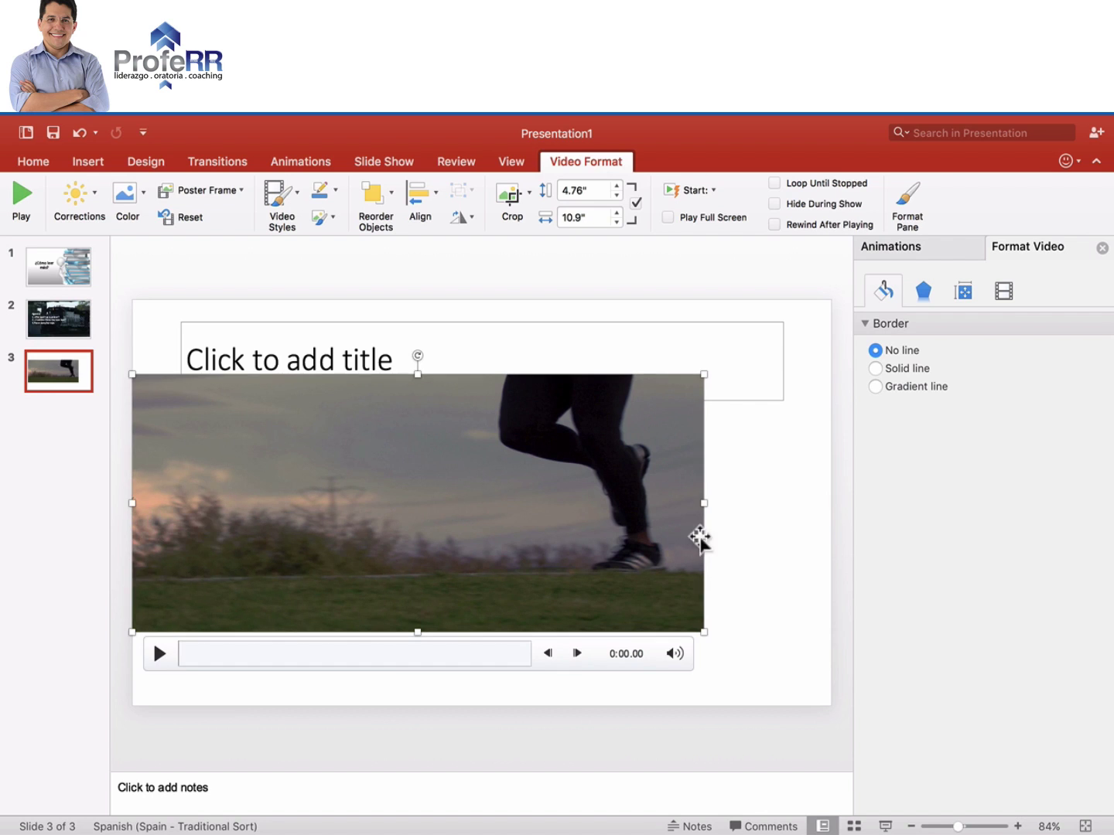
pyautogui.moveTo(701, 504); pyautogui.dragTo(830, 505)
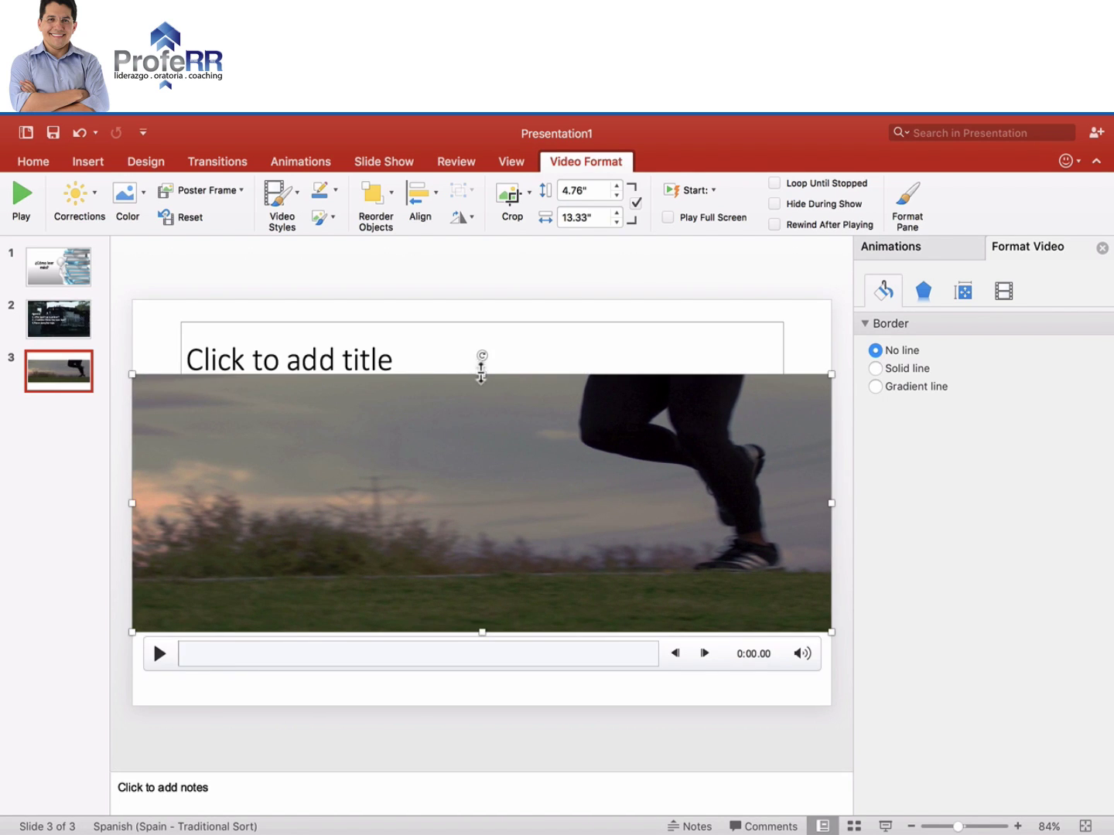
pyautogui.moveTo(482, 373); pyautogui.dragTo(484, 300)
pyautogui.moveTo(483, 631); pyautogui.dragTo(482, 703)
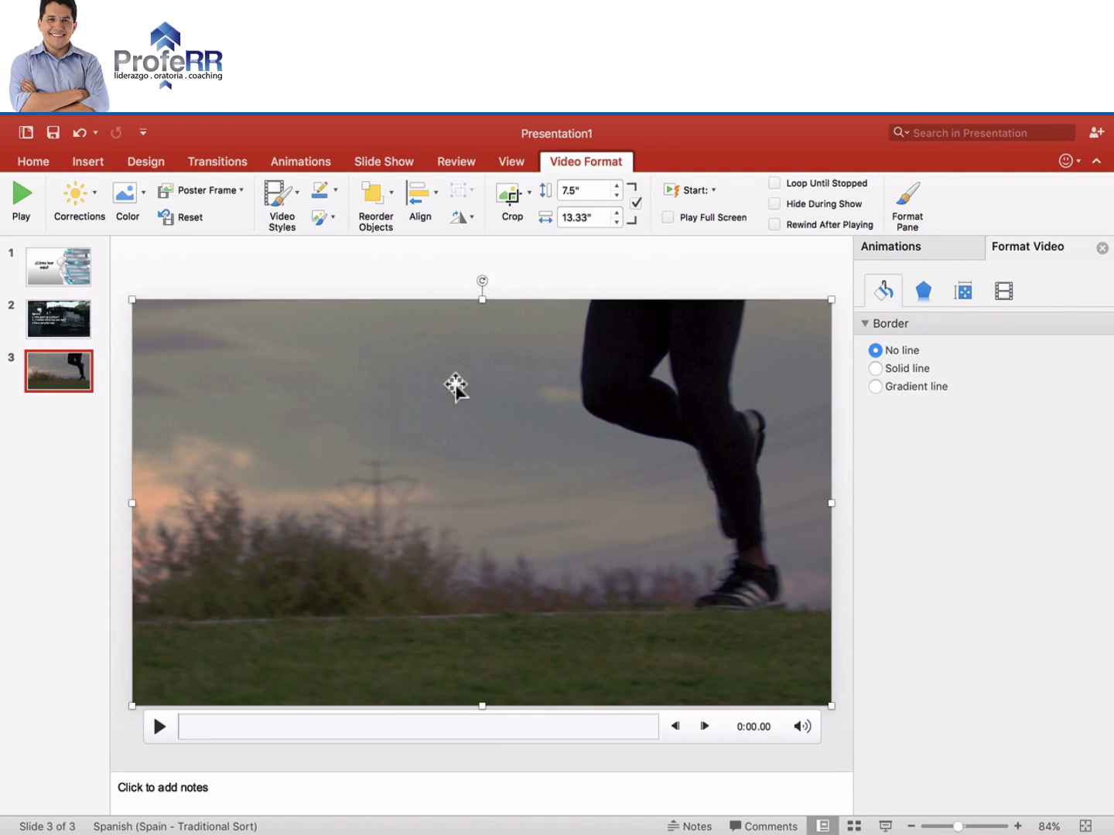
pyautogui.click(412, 272)
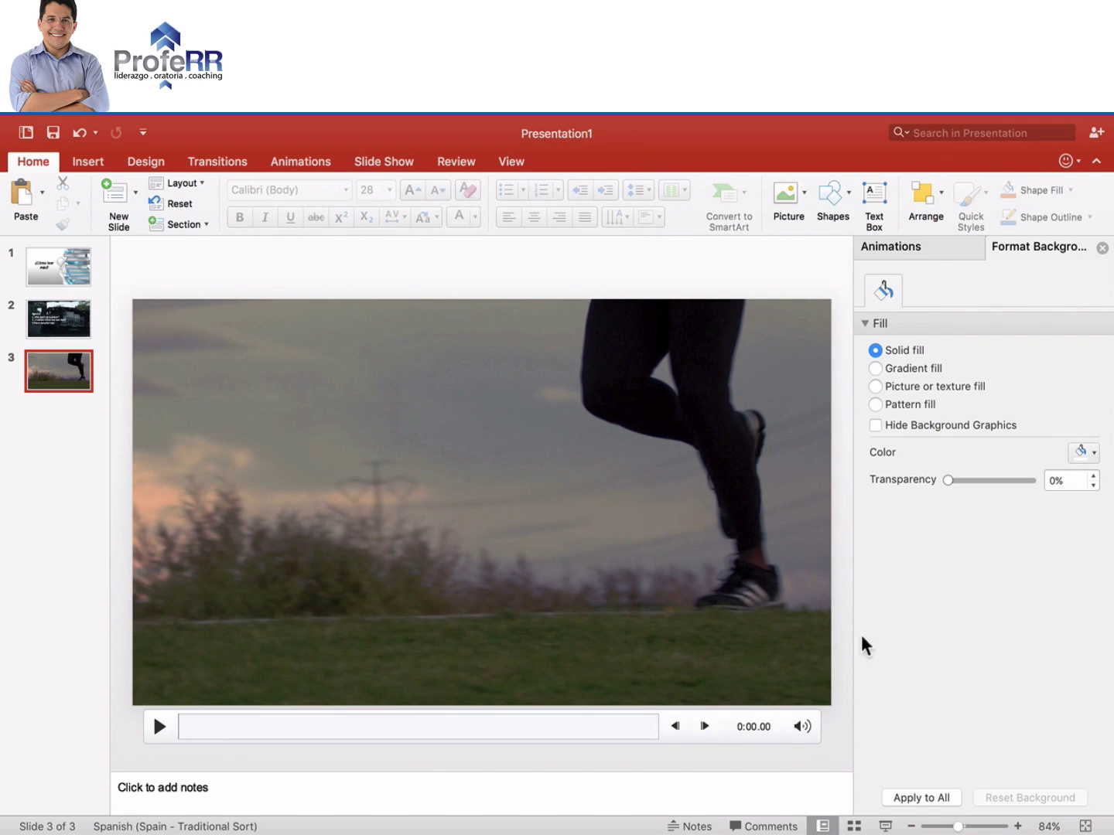
pyautogui.click(886, 825)
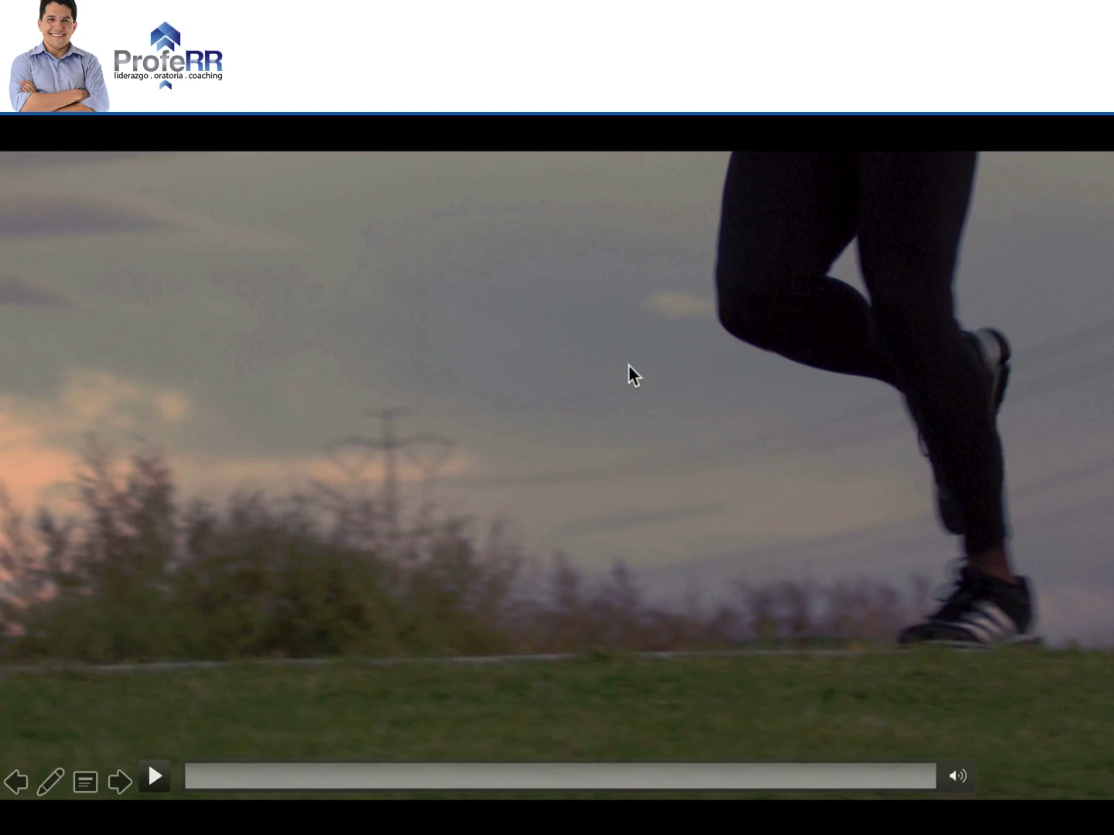
pyautogui.press('Escape')
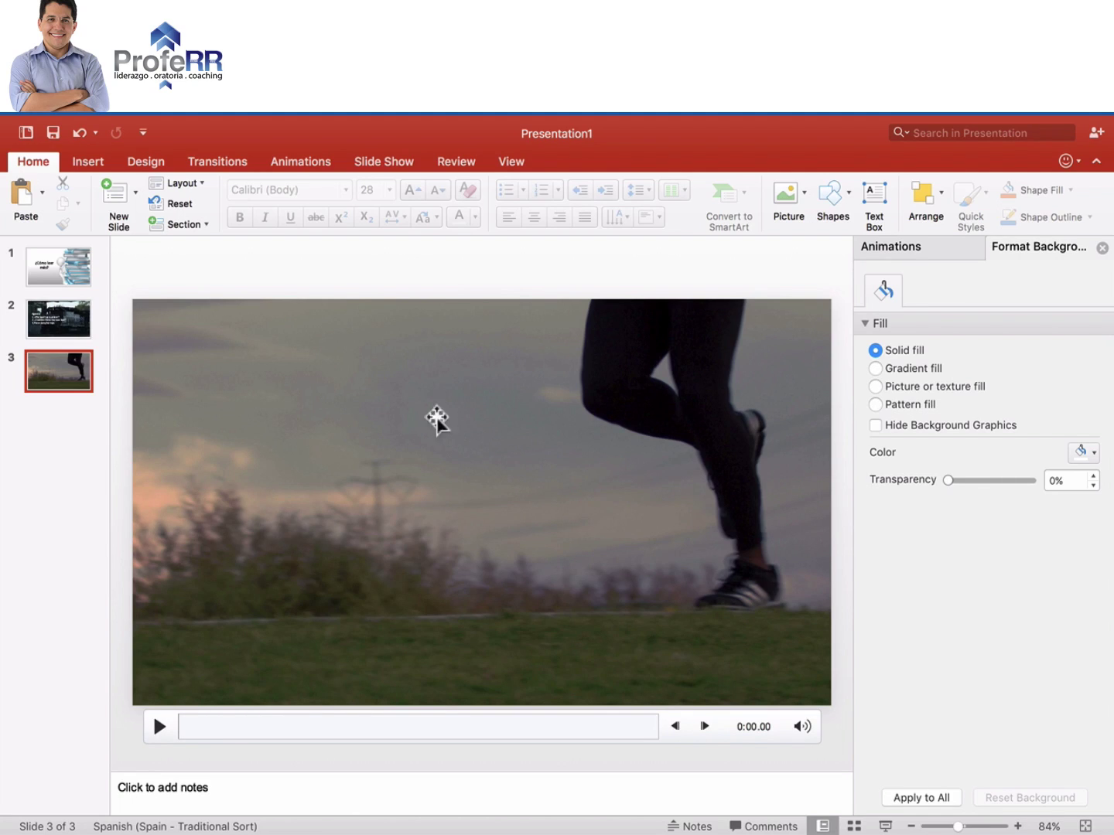
# Step: Send the running video to the back, behind the empty title placeholder
pyautogui.rightClick(398, 405)
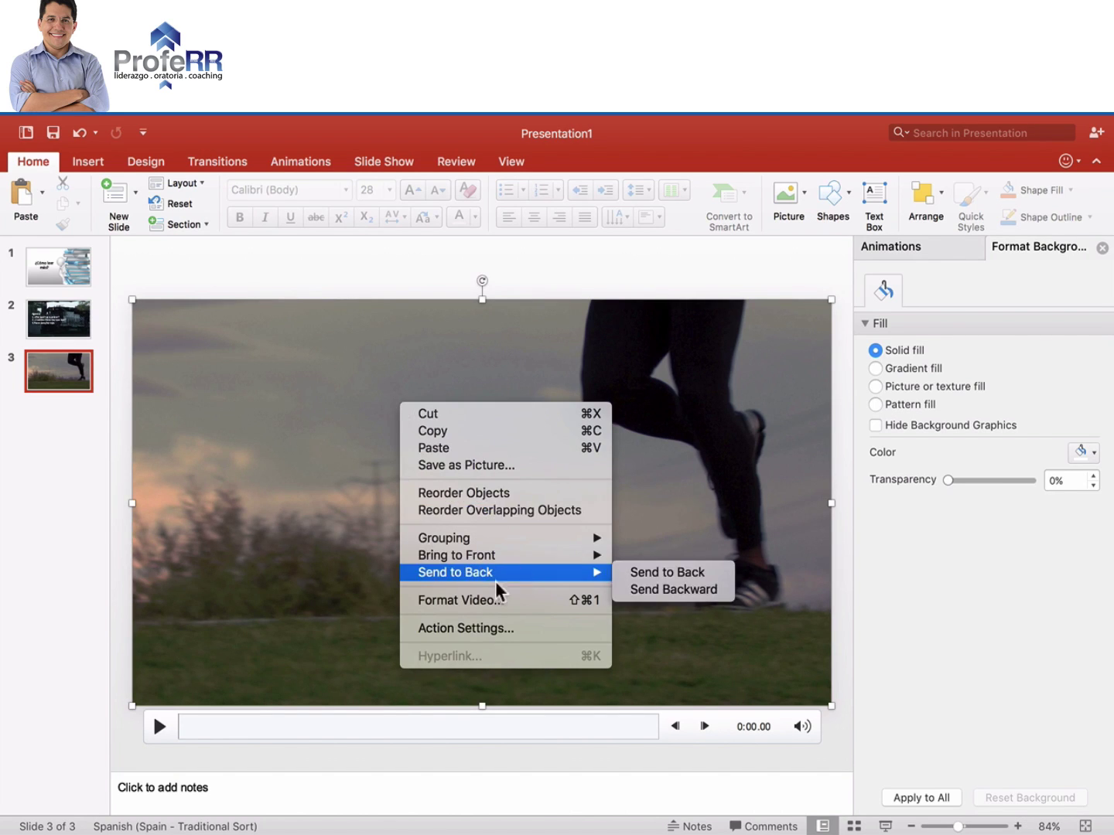
pyautogui.moveTo(454, 572)
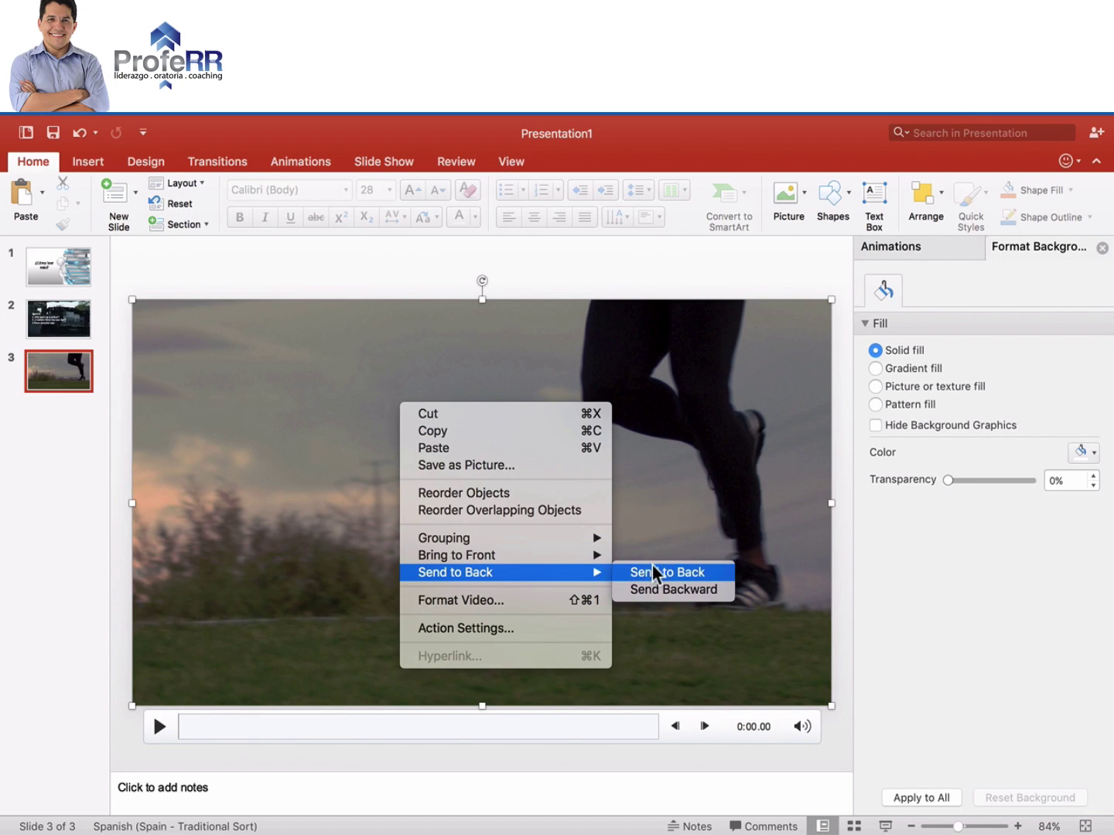
pyautogui.click(656, 573)
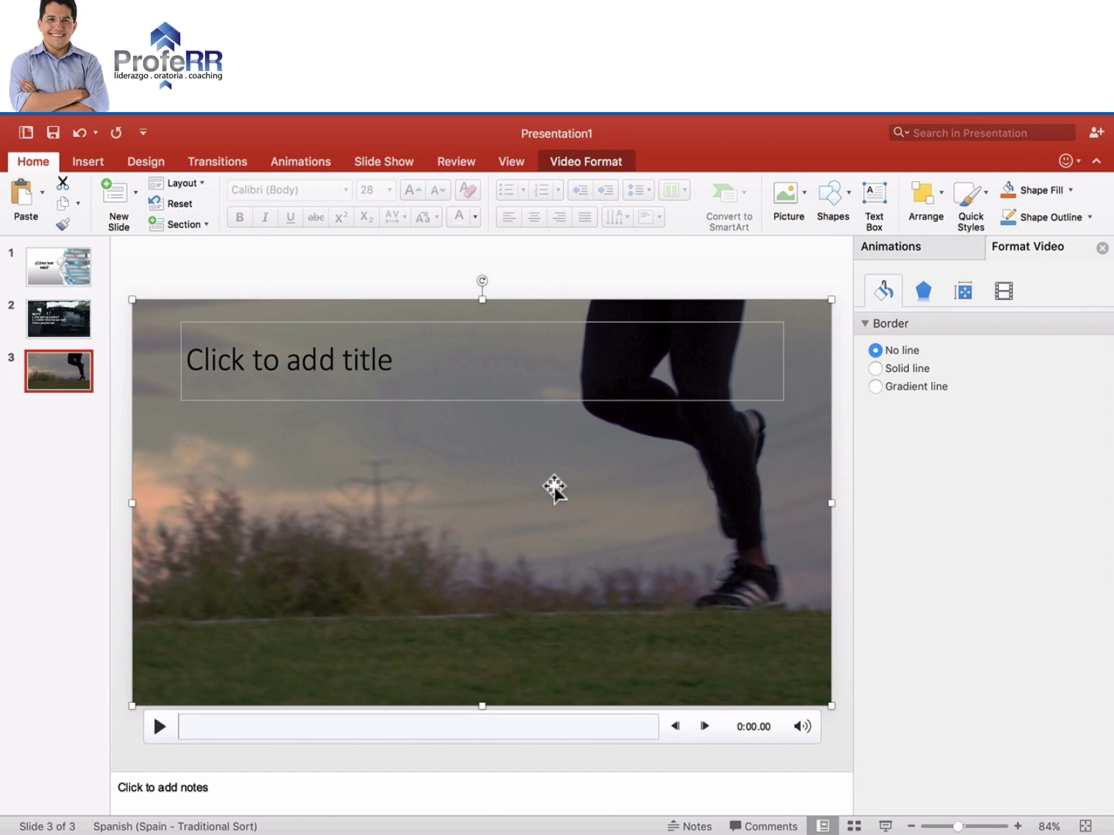
# Step: Title slide 3 "Empezar es recorrer más de la mitad del camino.", lowered to mid-slide and bolded
pyautogui.click(427, 366)
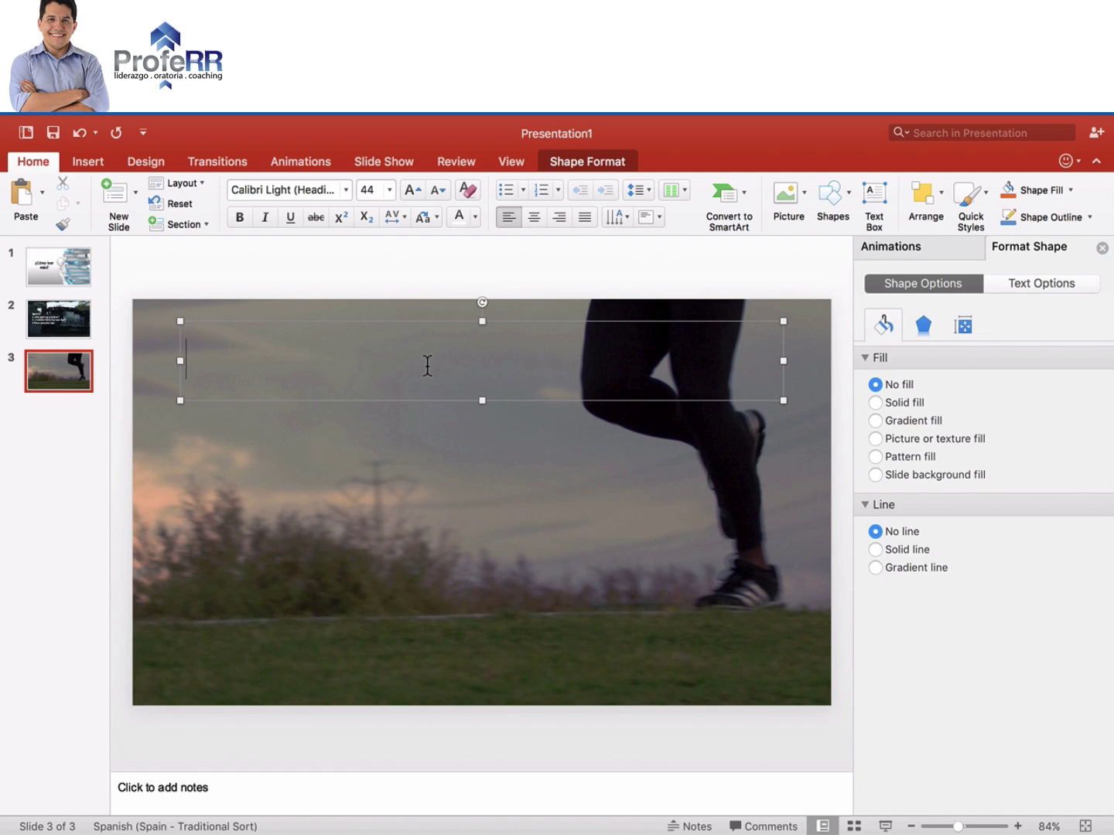
pyautogui.write('Empe')
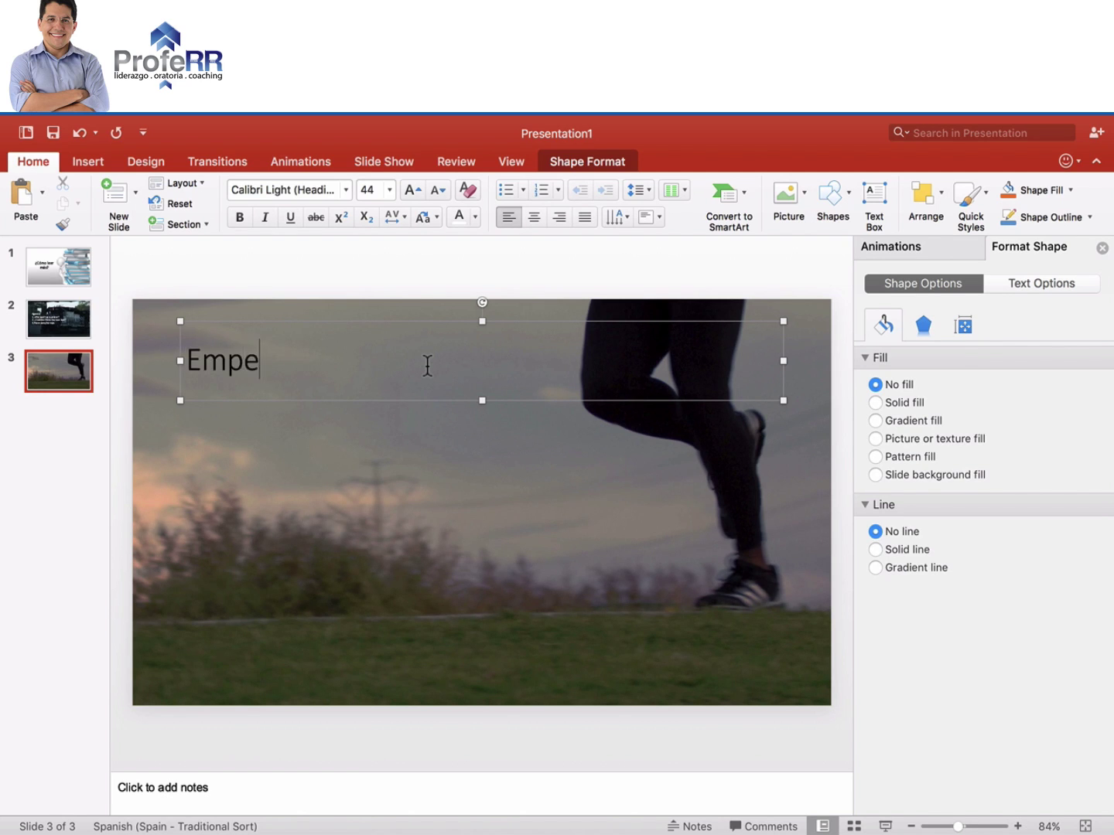
pyautogui.write('zar es')
pyautogui.write(' recorres')
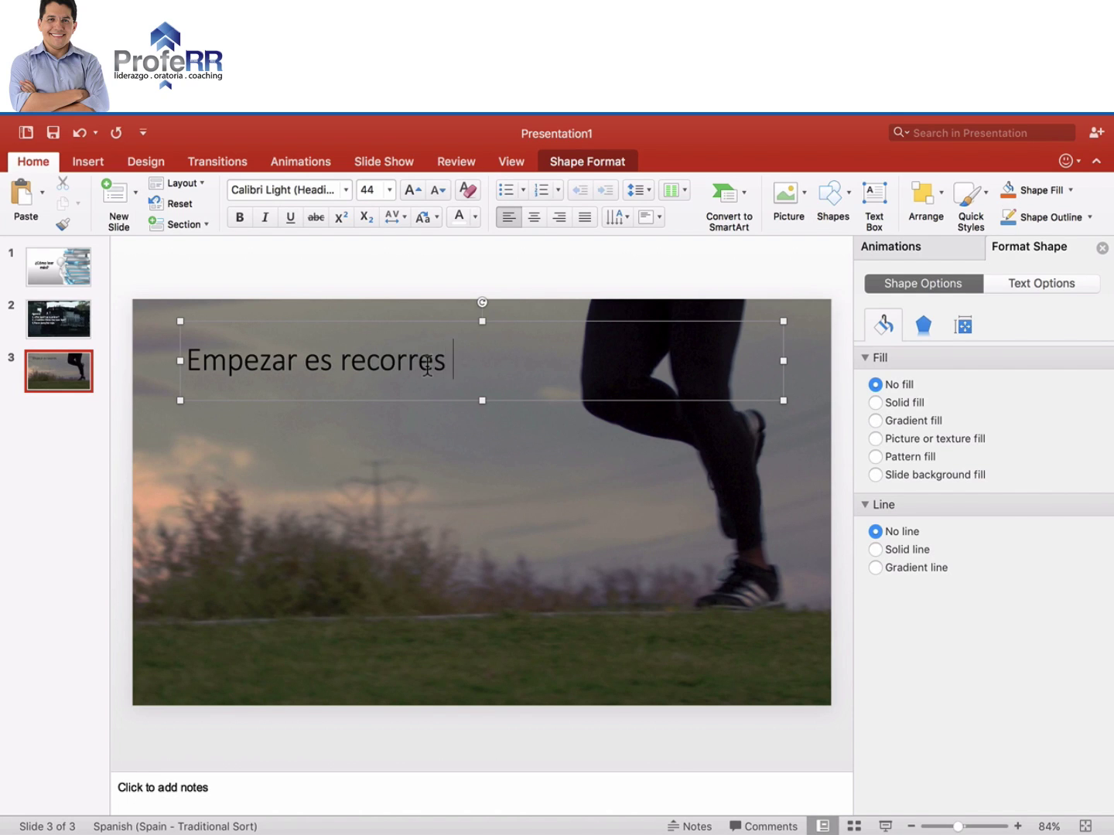
pyautogui.press('BackSpace')
pyautogui.write('r ,')
pyautogui.press('BackSpace')
pyautogui.write('más de la')
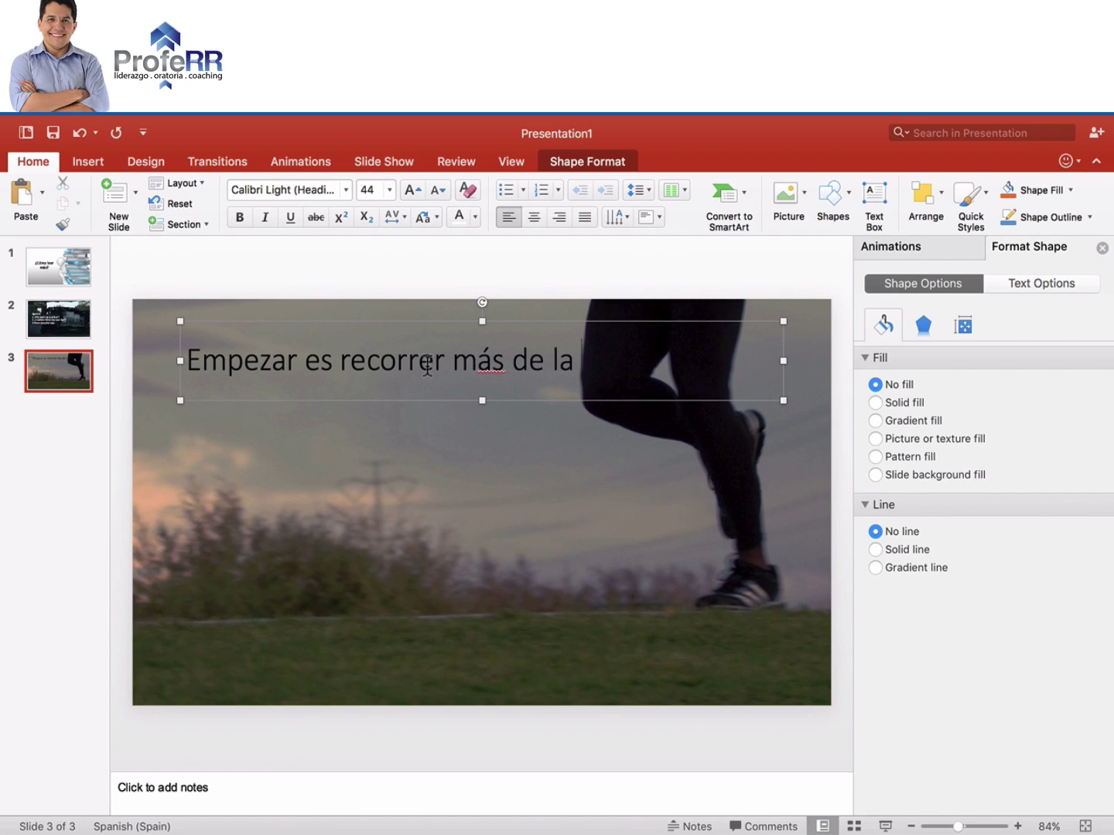
pyautogui.write(' mitad del cam')
pyautogui.write('ino.')
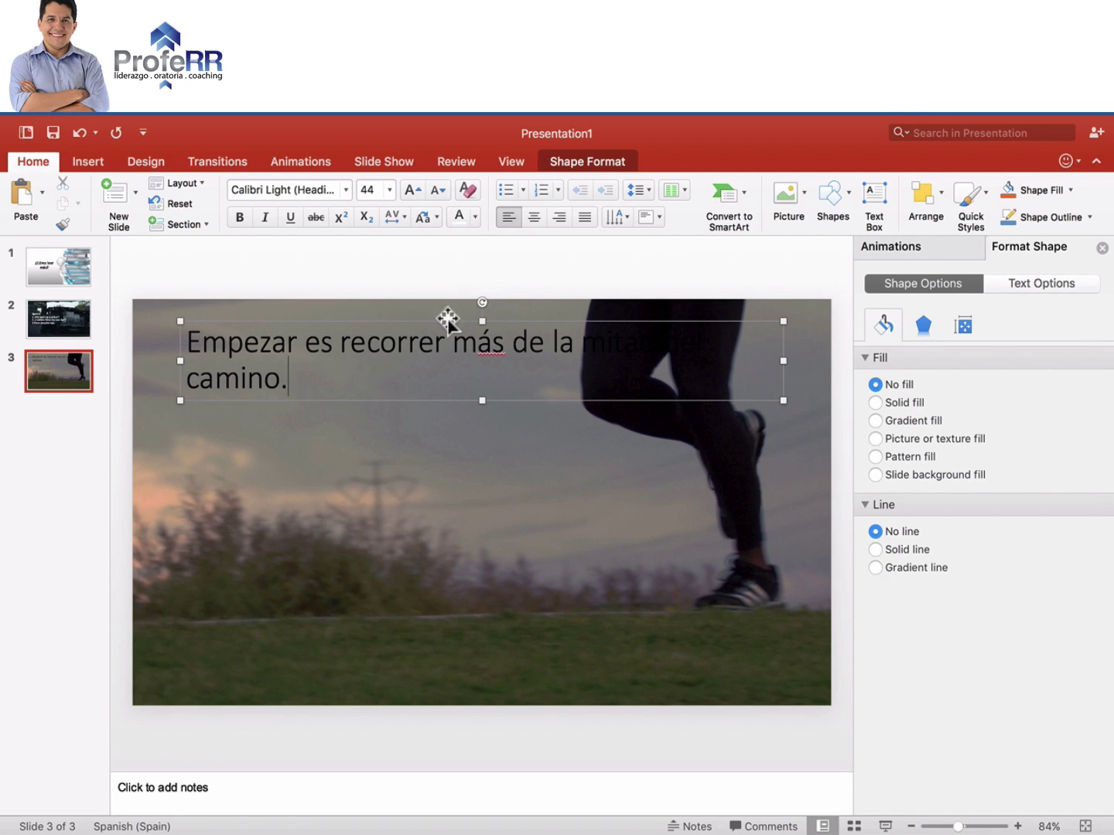
pyautogui.moveTo(443, 323); pyautogui.dragTo(435, 446)
pyautogui.click(240, 217)
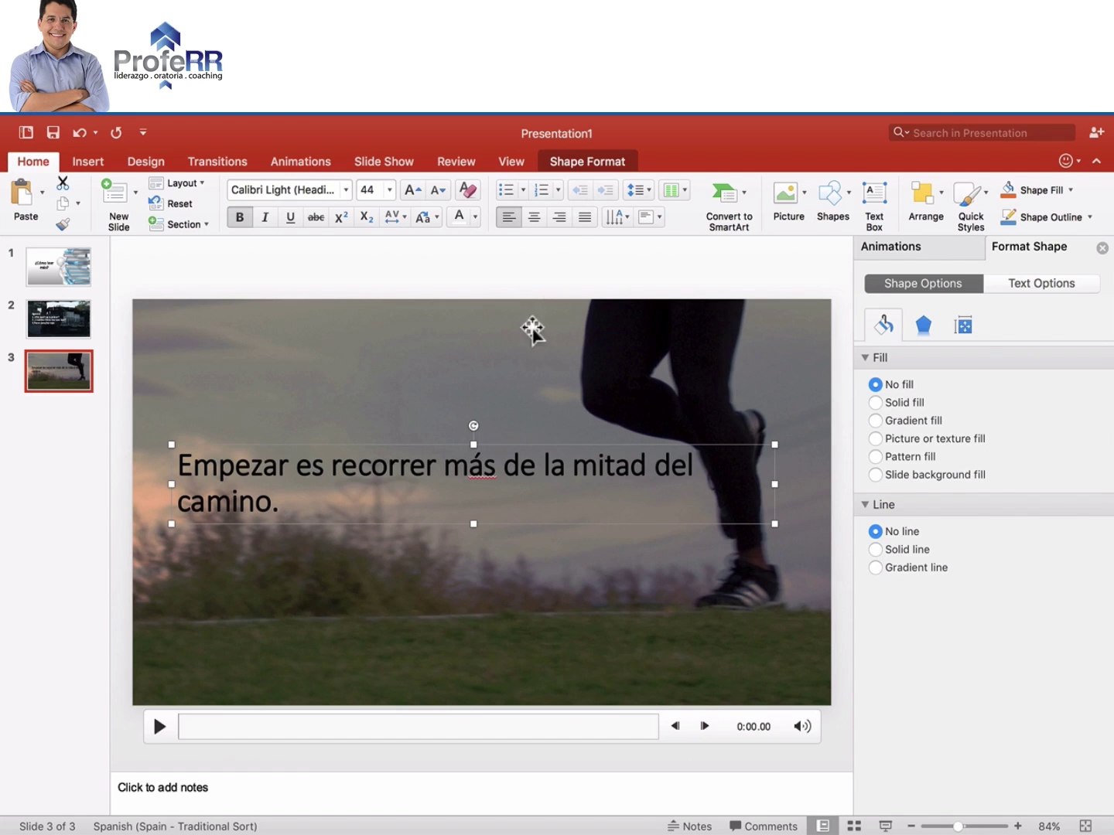
# Step: Center the slide 3 title, color it white with an outer shadow preset, then return to slide 1
pyautogui.click(533, 218)
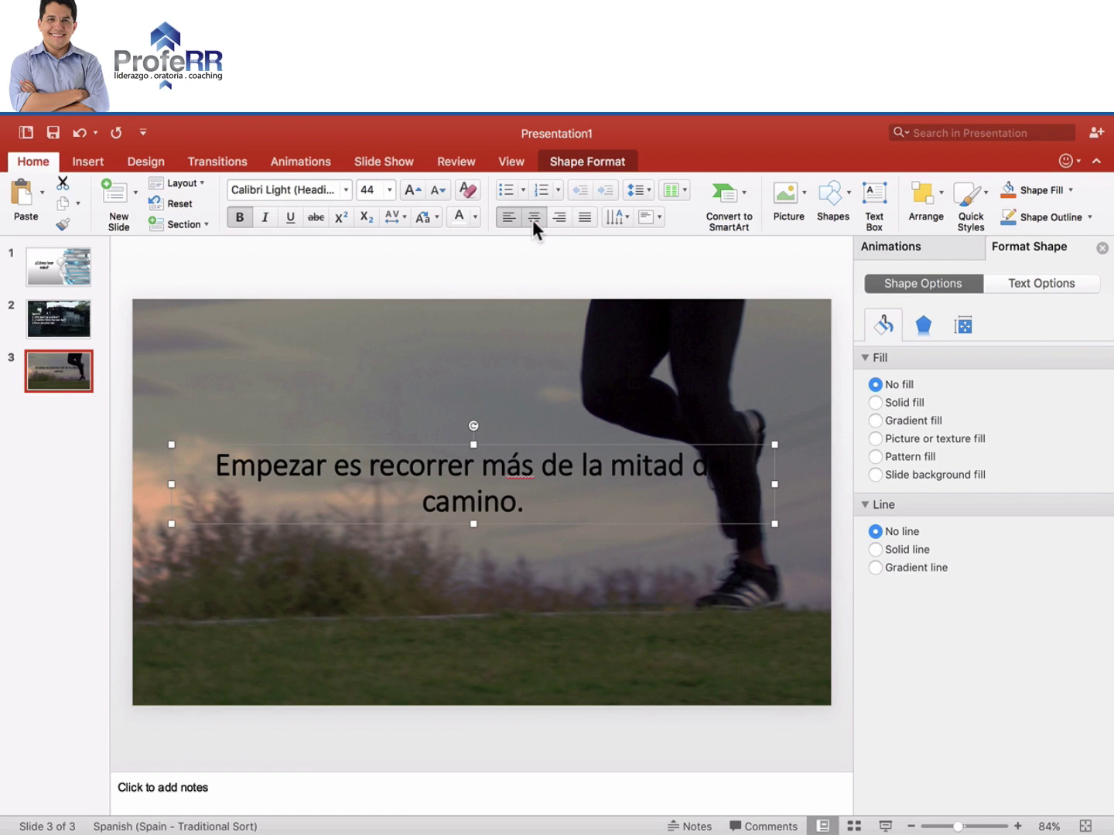
pyautogui.click(461, 218)
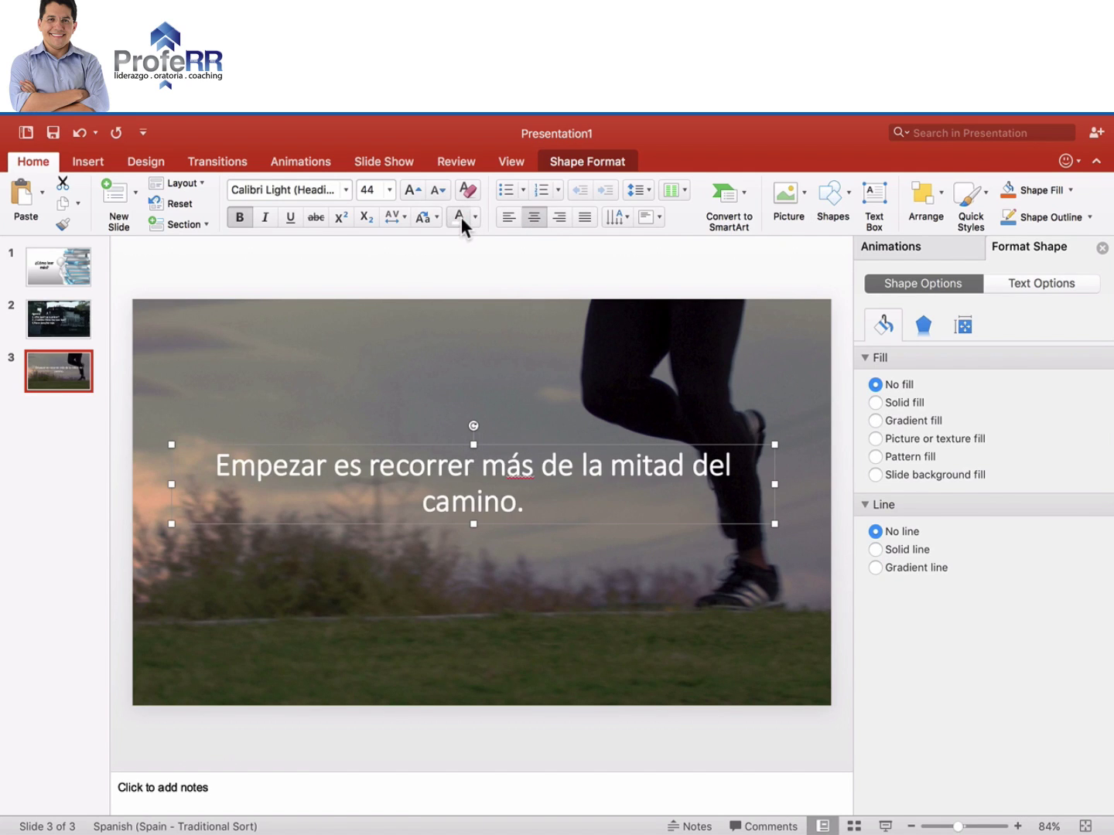
pyautogui.click(923, 327)
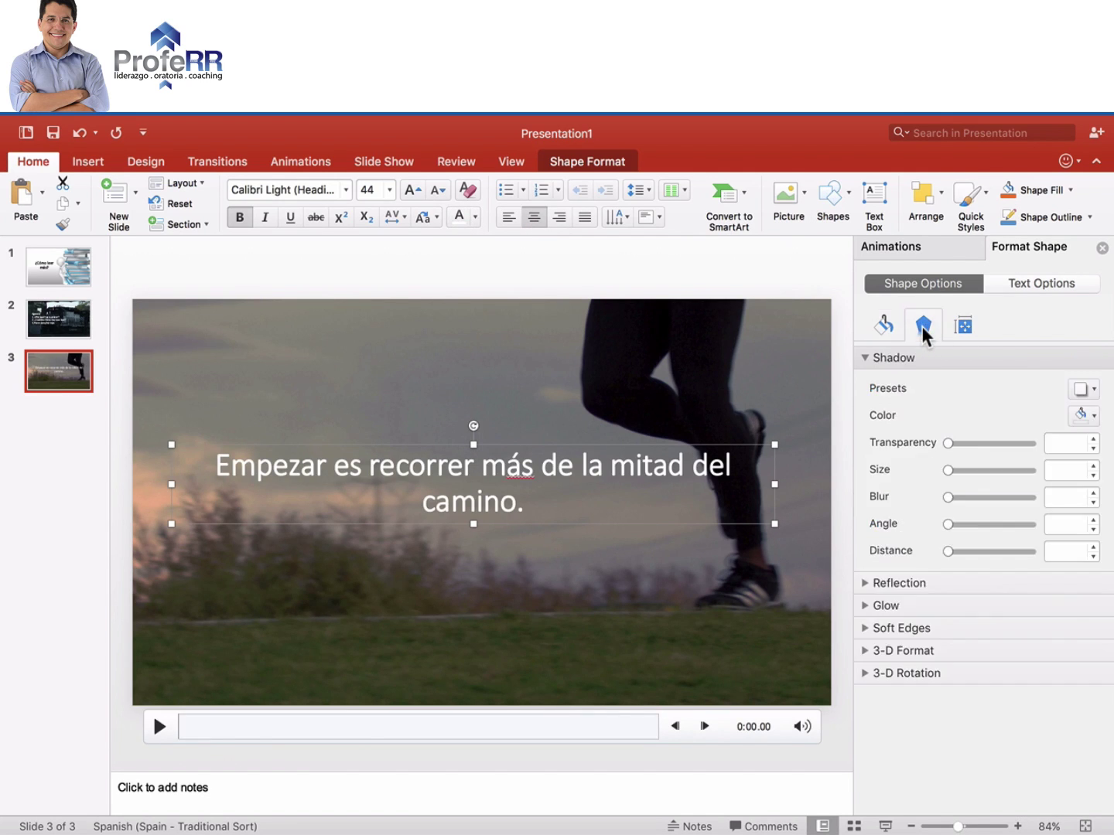
pyautogui.click(1081, 390)
pyautogui.click(952, 530)
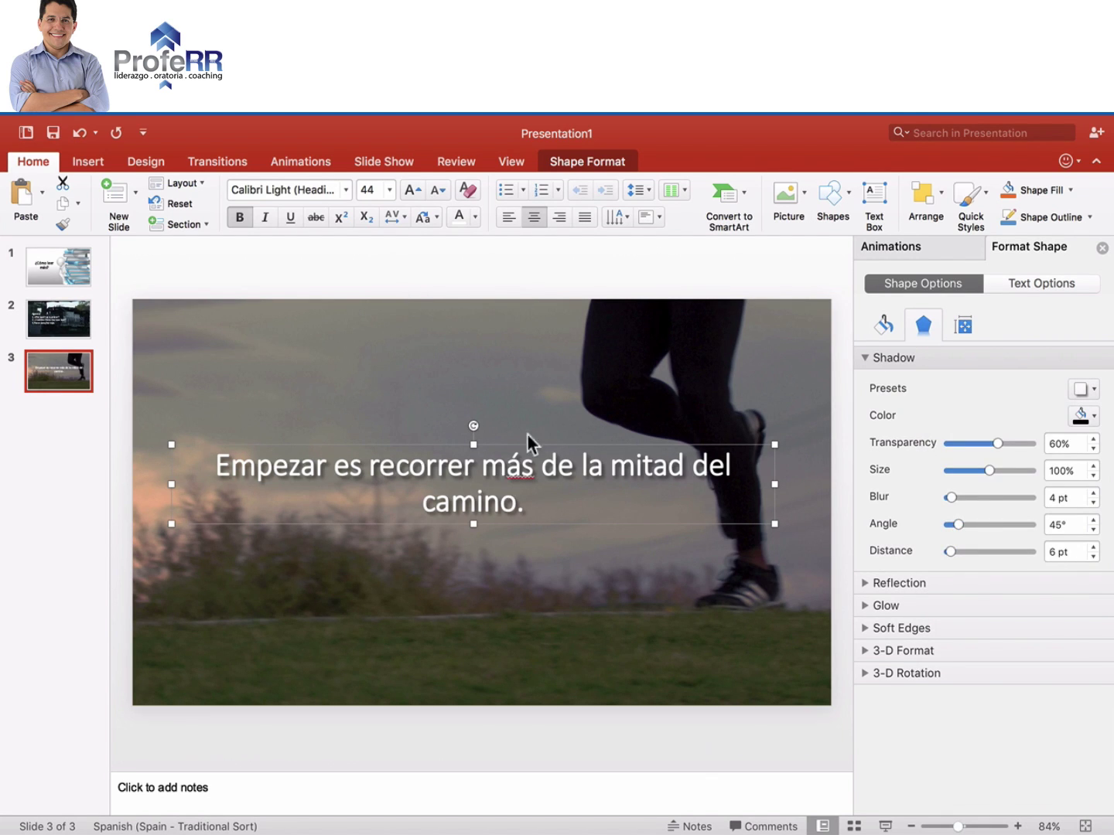
pyautogui.click(369, 356)
pyautogui.moveTo(369, 354)
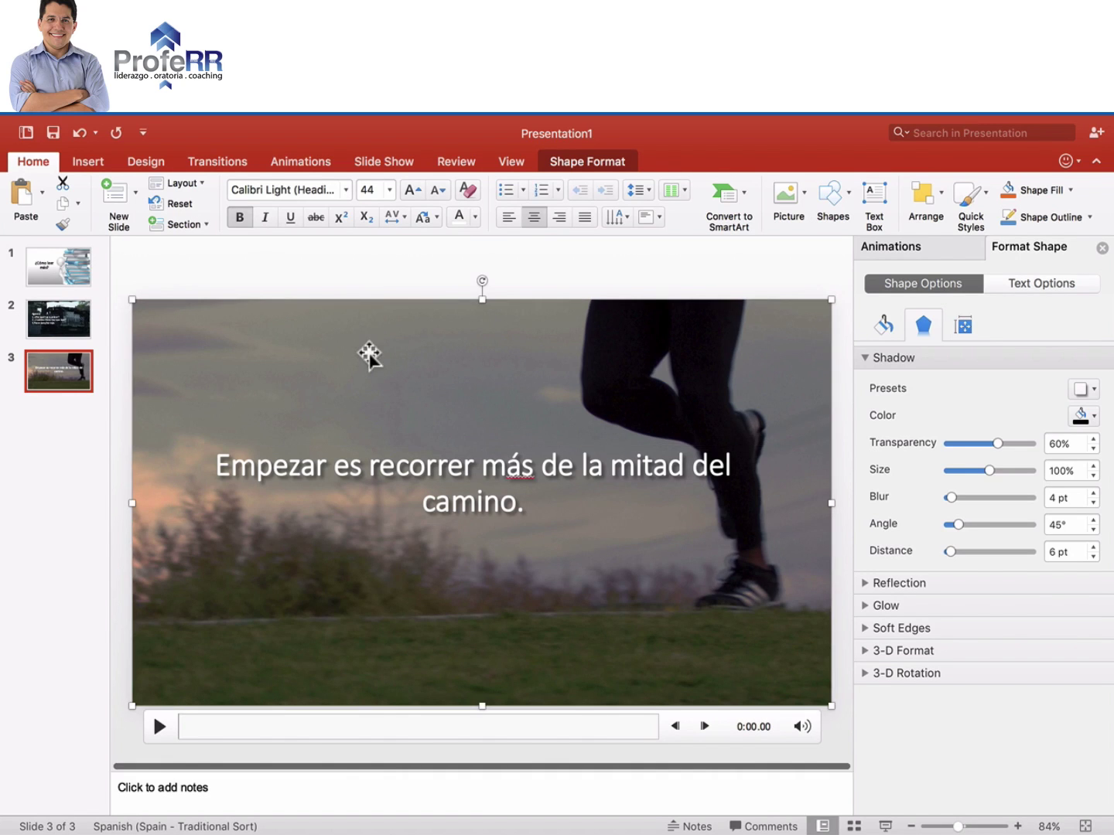
pyautogui.click(44, 260)
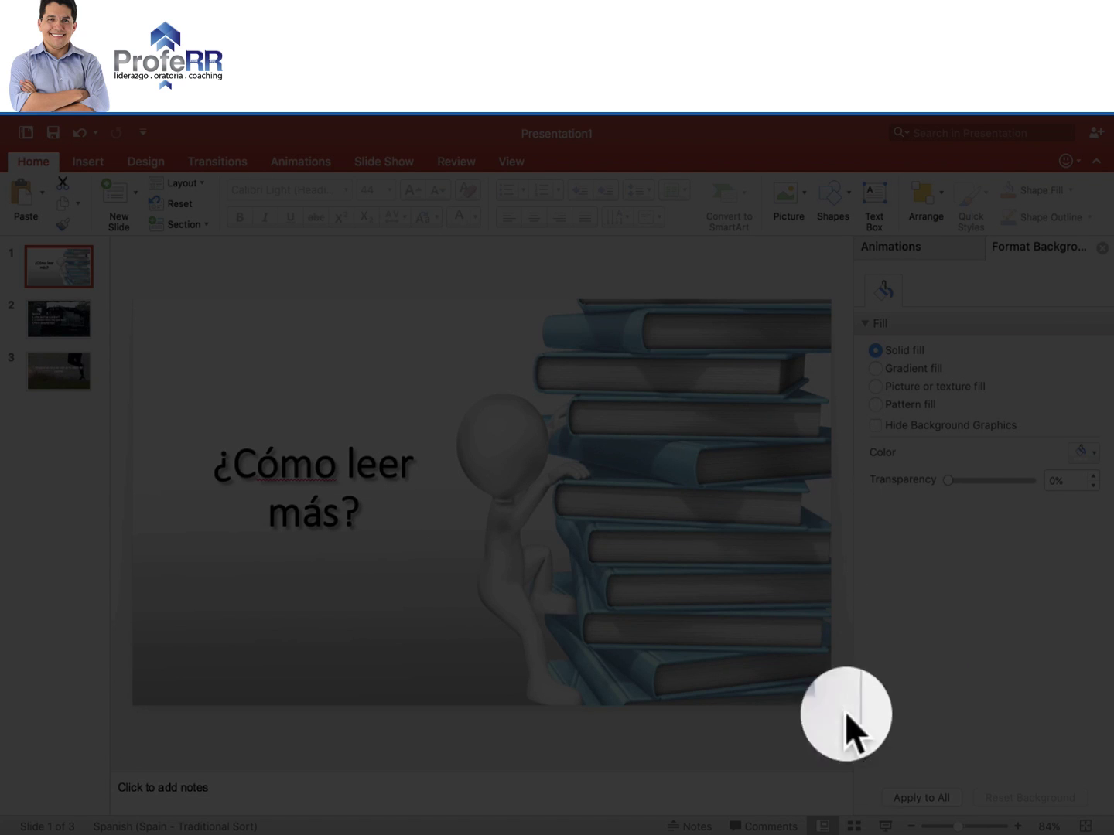
pyautogui.click(884, 812)
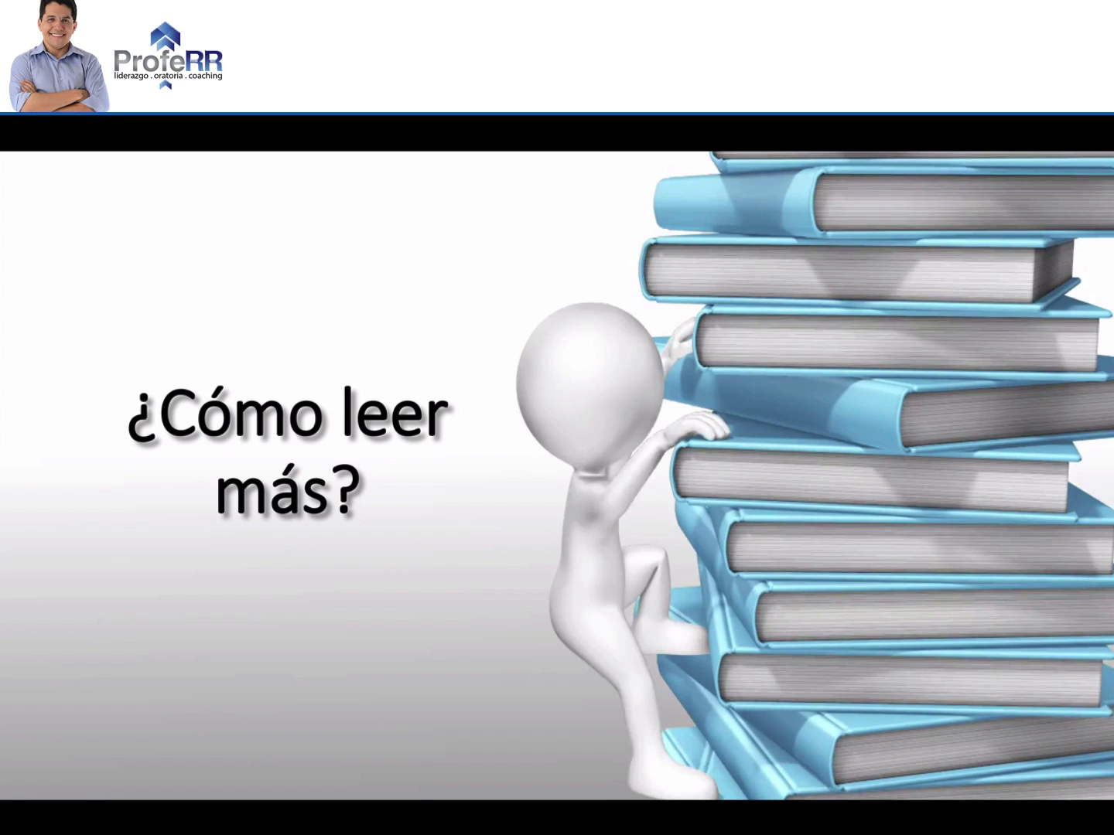
pyautogui.press('Escape')
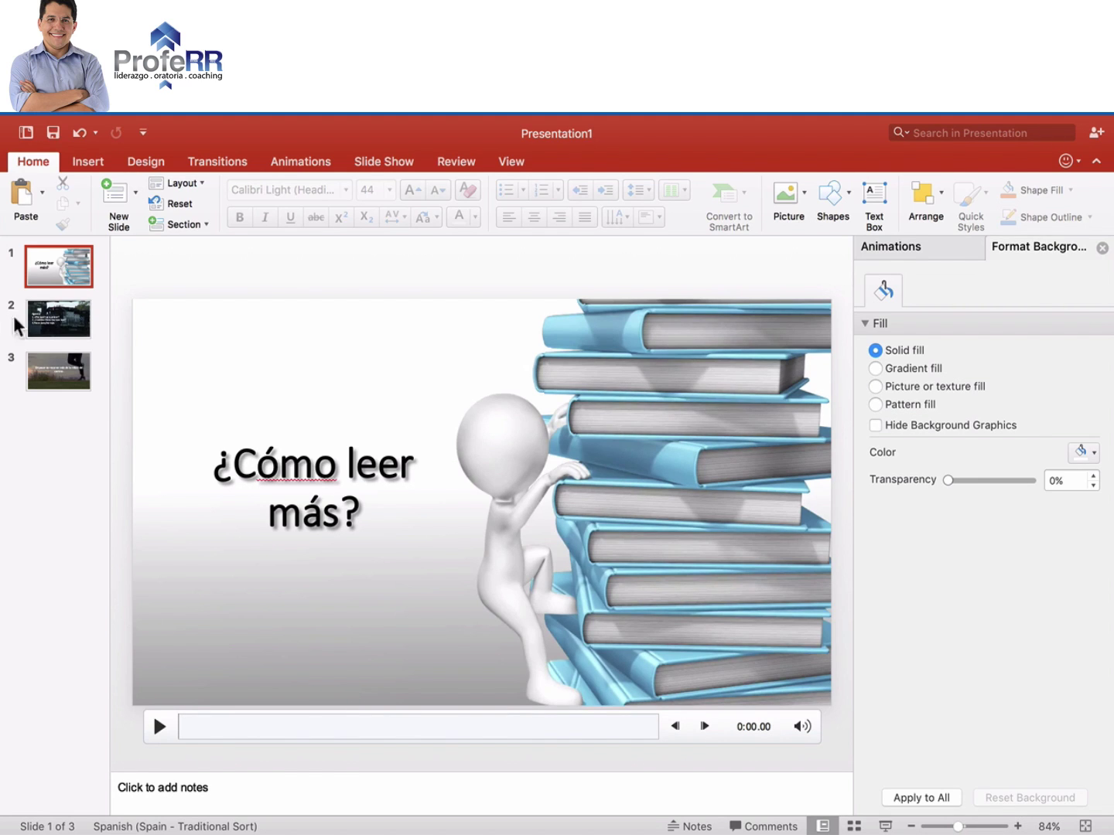
# Step: Select slide 1's book-stack background video and show its Video Format tools
pyautogui.click(347, 469)
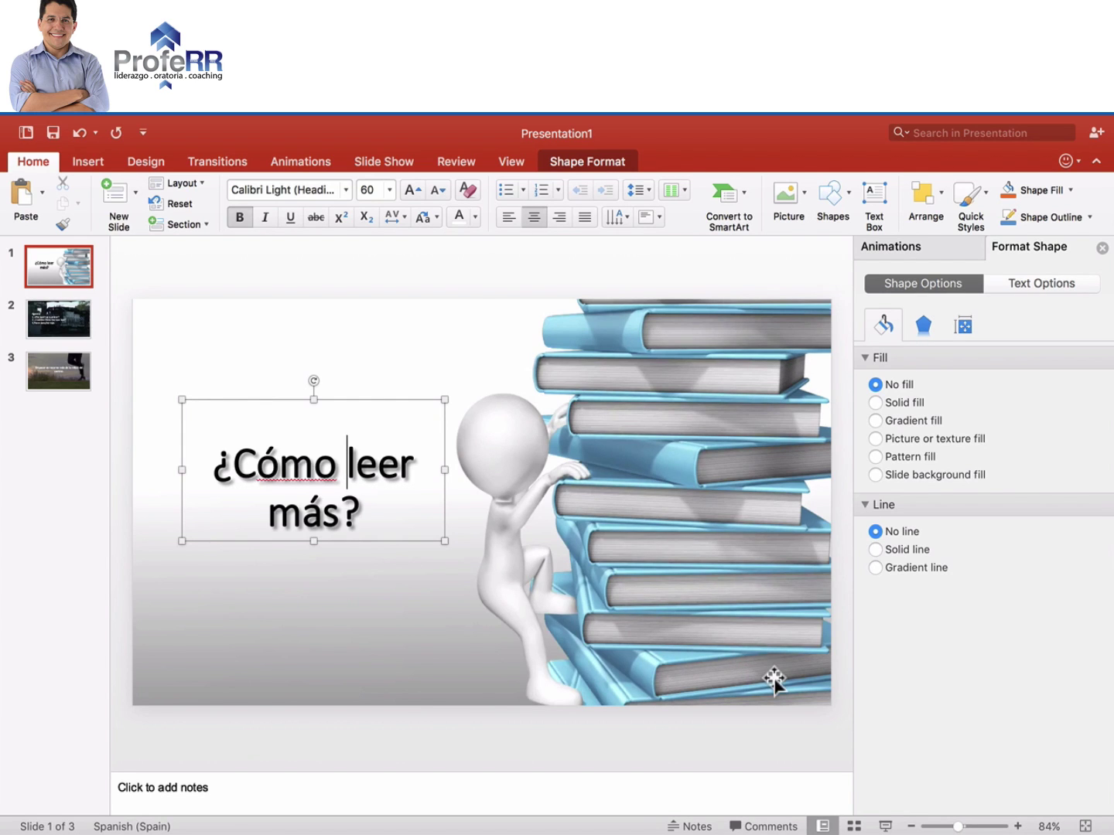
pyautogui.click(773, 680)
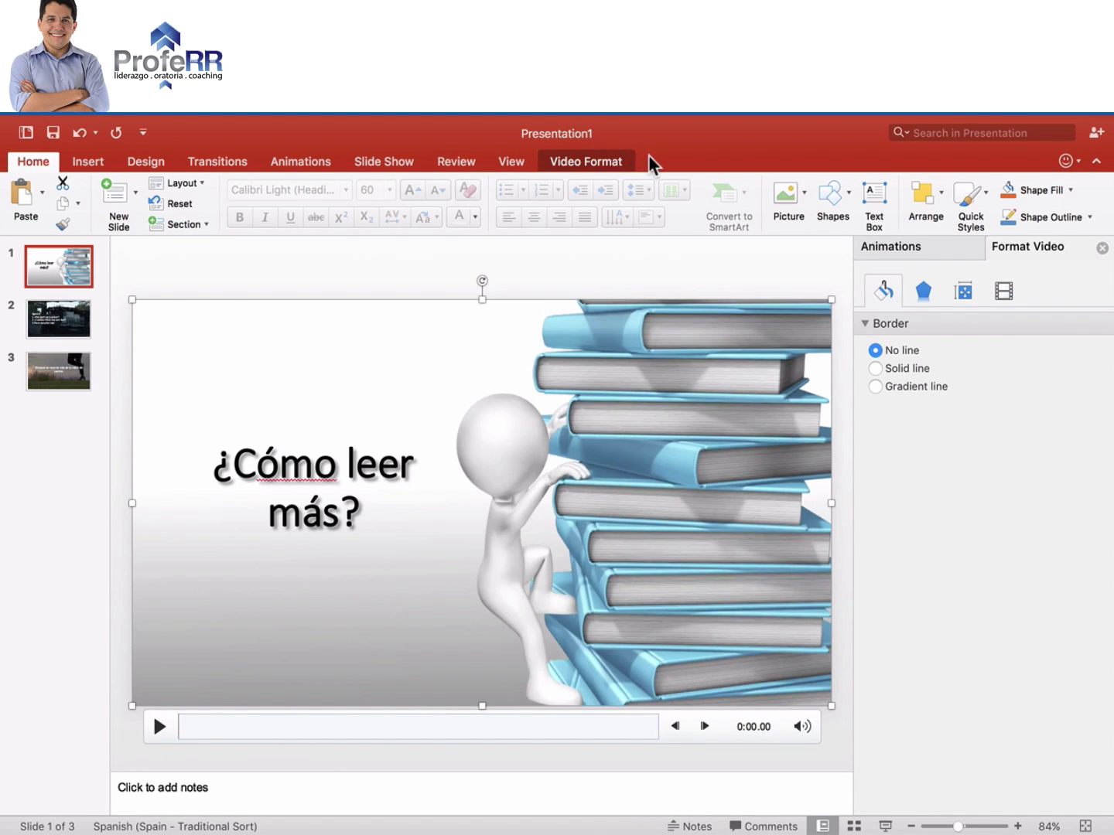
pyautogui.click(596, 158)
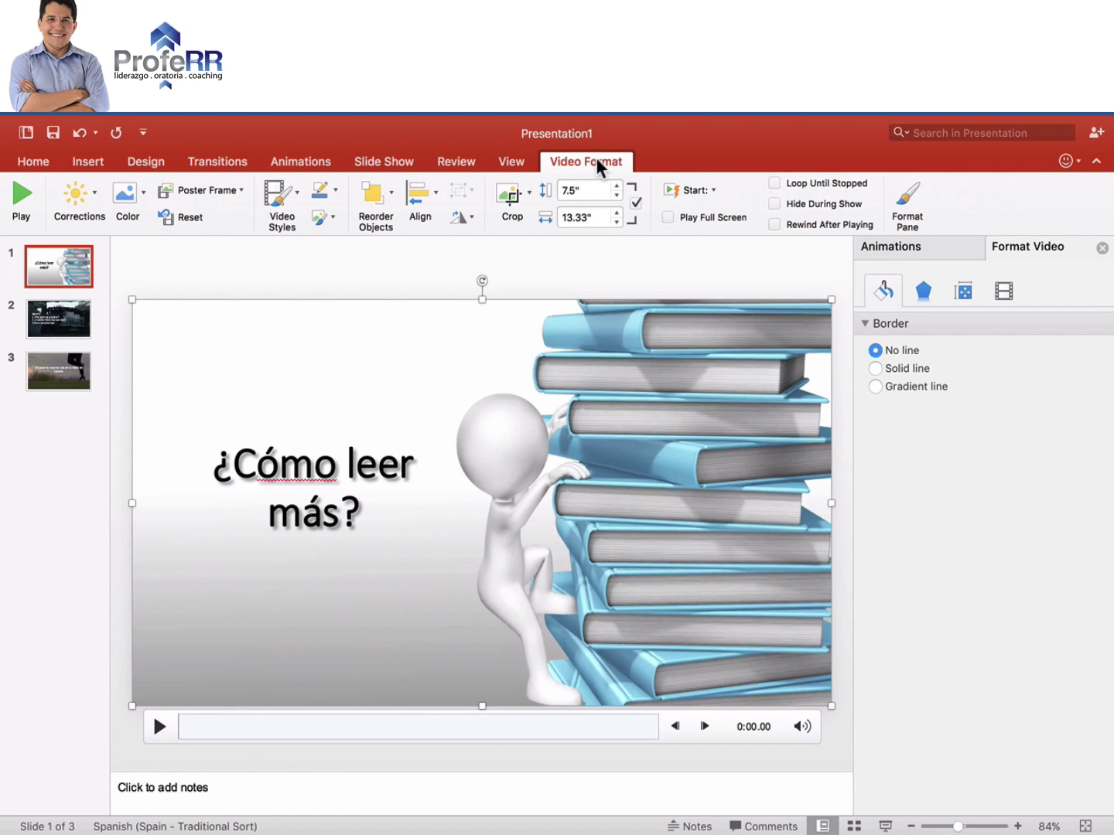
# Step: Set slide 1's book-stack video to start Automatically
pyautogui.click(713, 188)
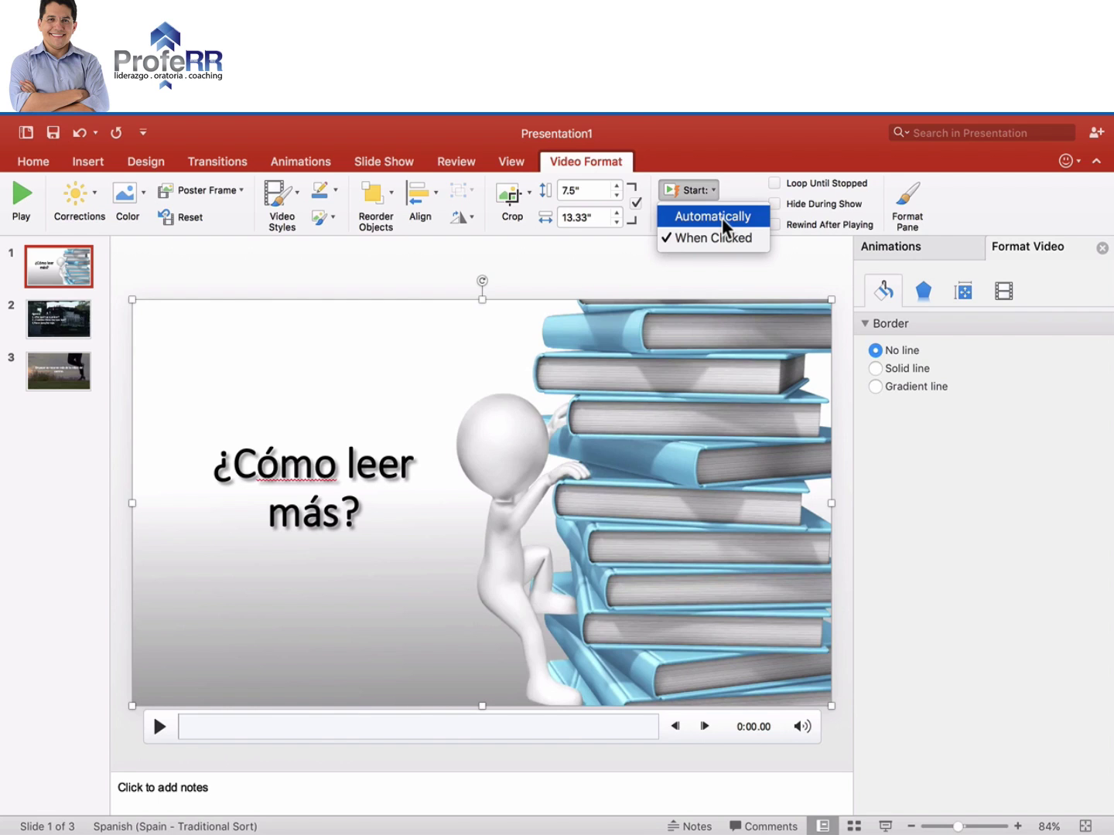
pyautogui.click(722, 219)
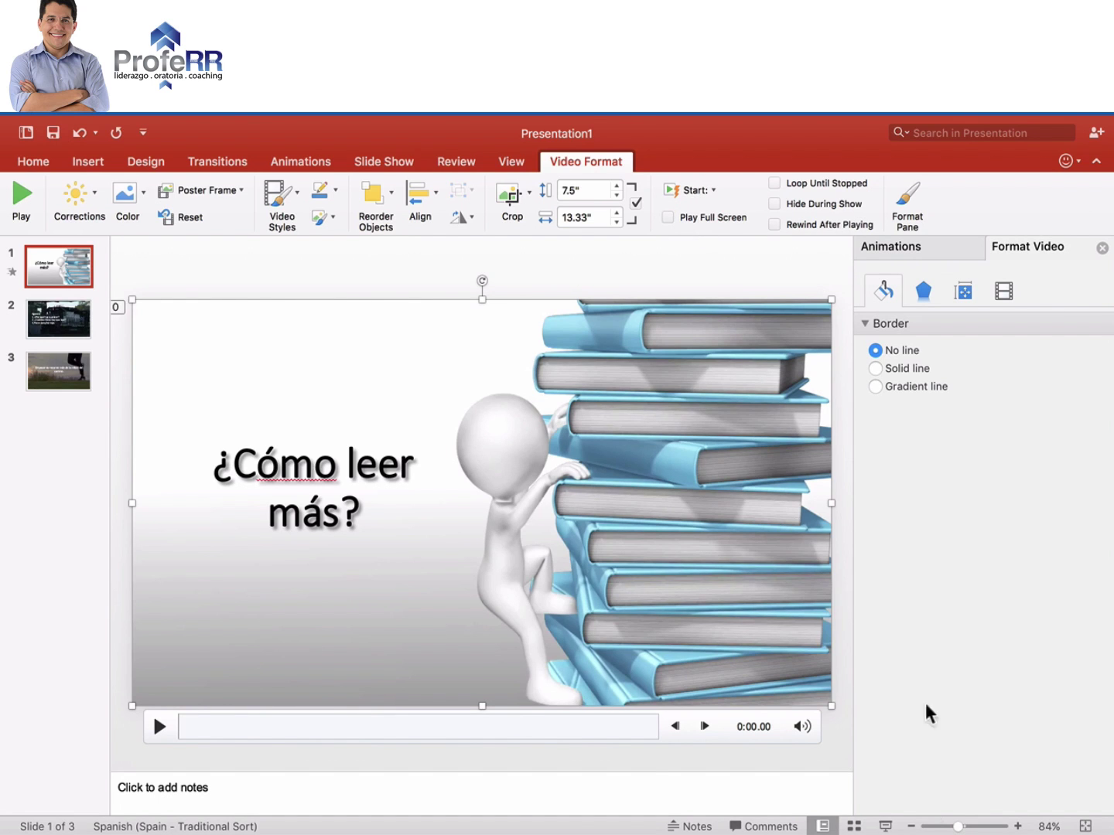
# Step: Preview the slide show from slide 1, then exit the preview with Esc
pyautogui.click(886, 826)
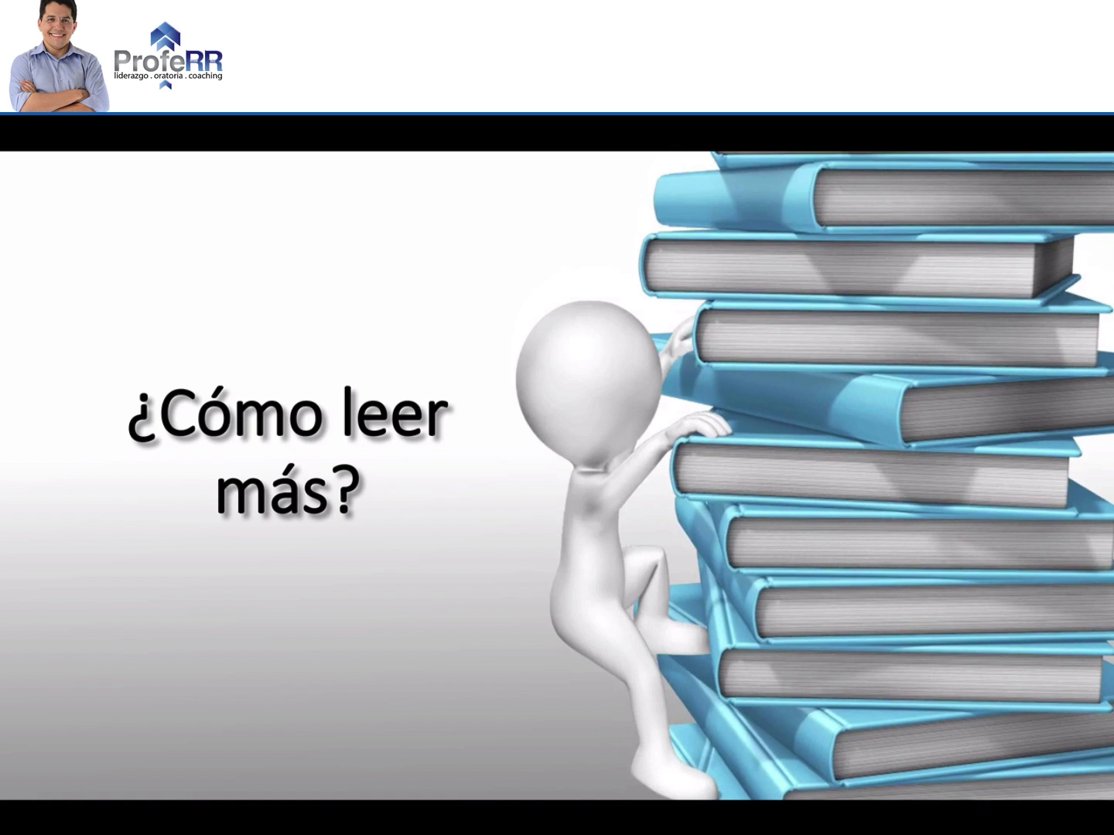
pyautogui.press('Escape')
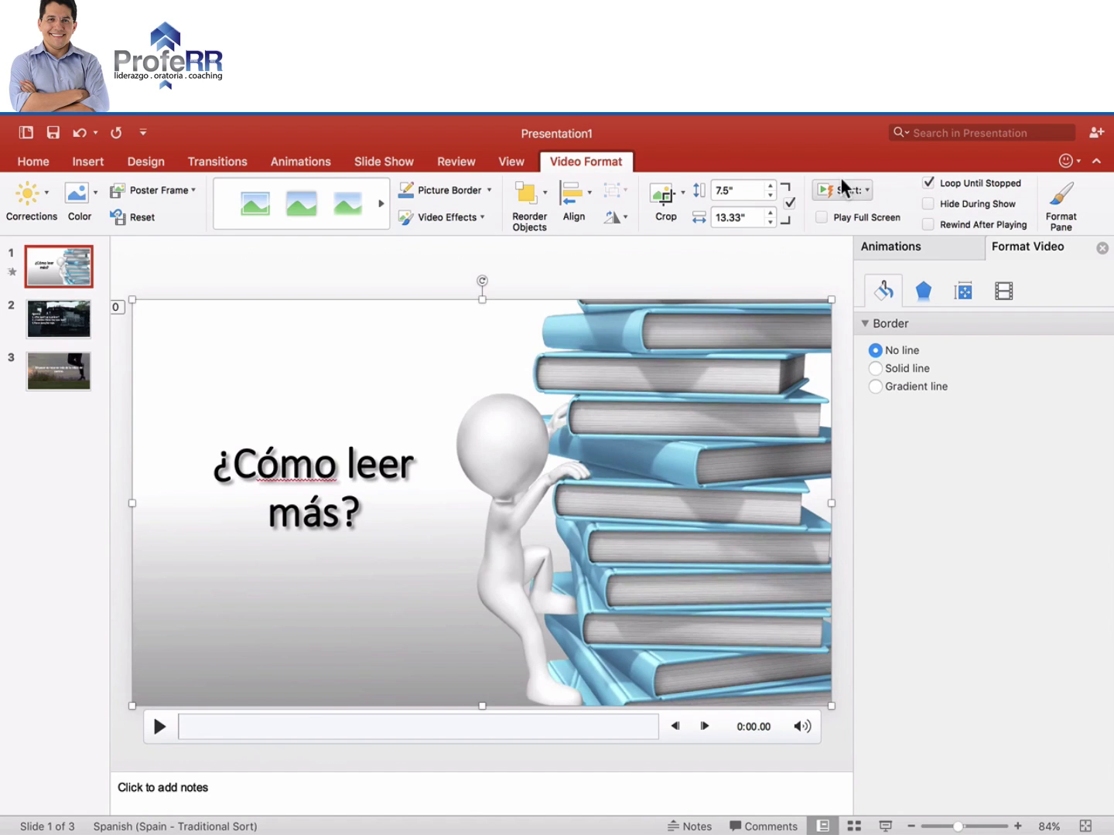
# Step: Run the slide show, exit it, and select the train video on slide 2
pyautogui.click(884, 826)
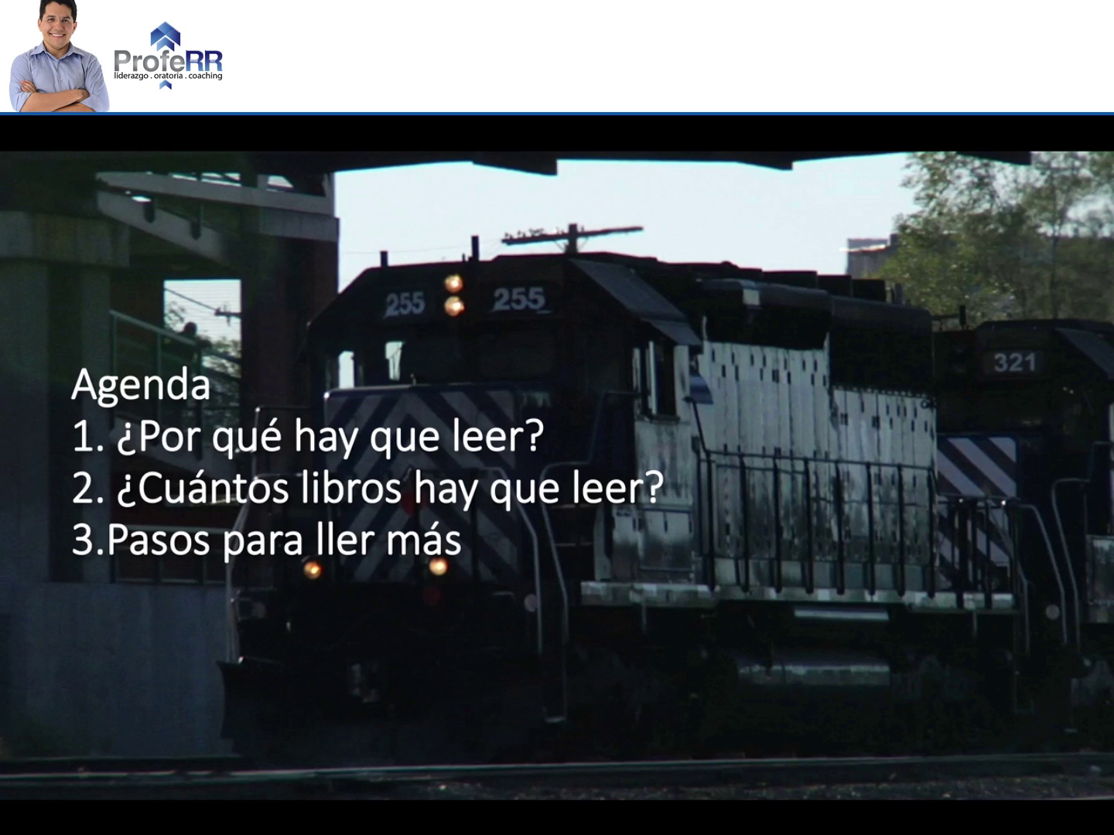
pyautogui.press('Escape')
pyautogui.press('Escape')
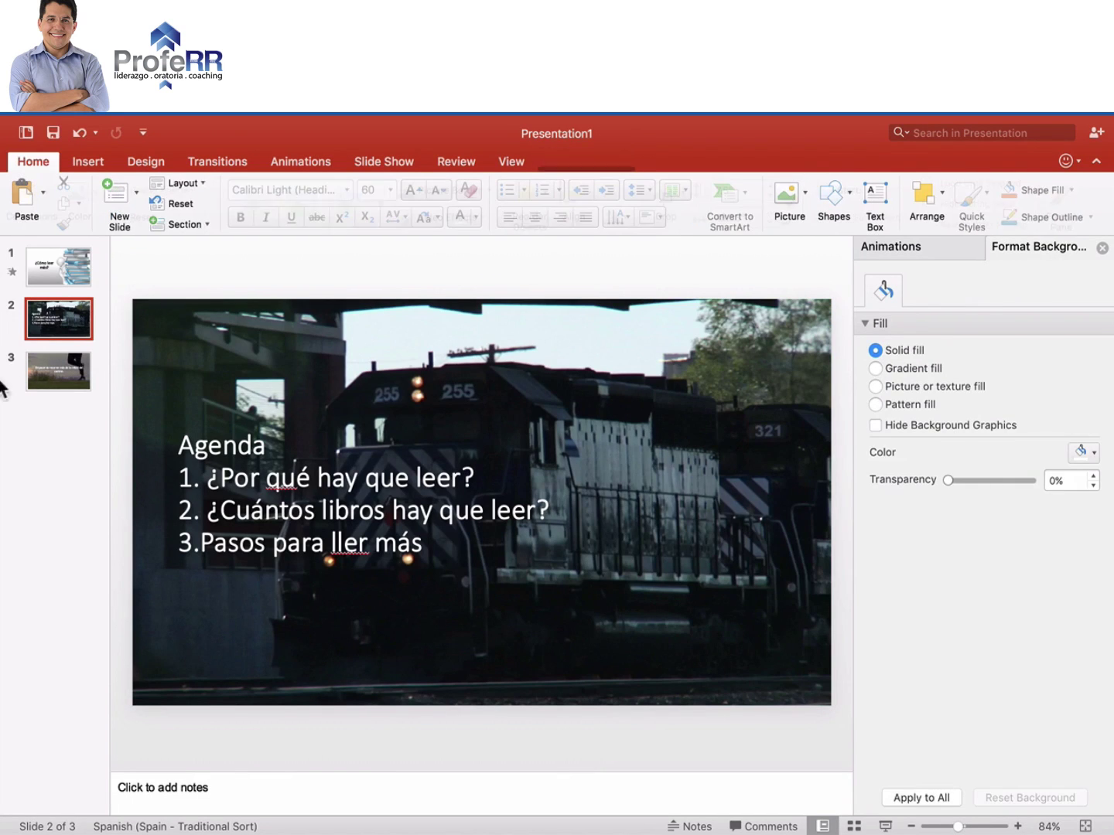
pyautogui.click(793, 692)
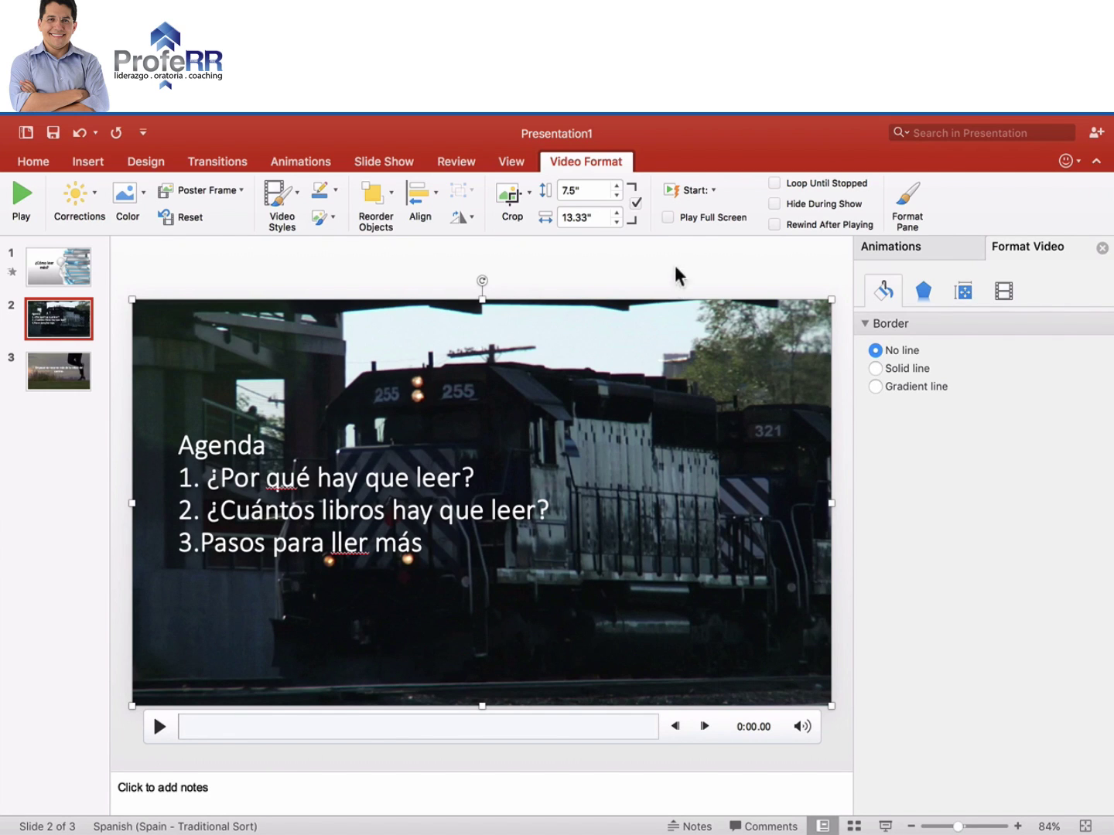
# Step: Set slide 2's train video to start Automatically and play the show from that slide
pyautogui.click(597, 164)
pyautogui.click(611, 160)
pyautogui.click(714, 188)
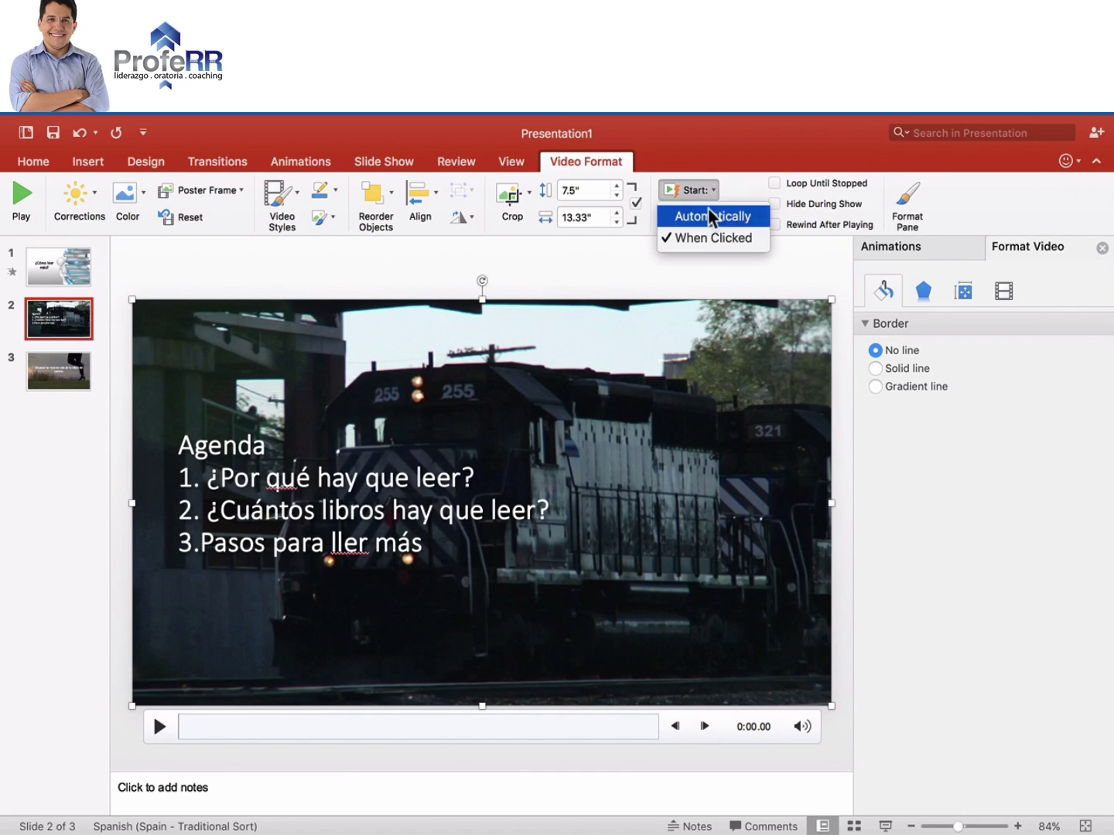
pyautogui.click(708, 216)
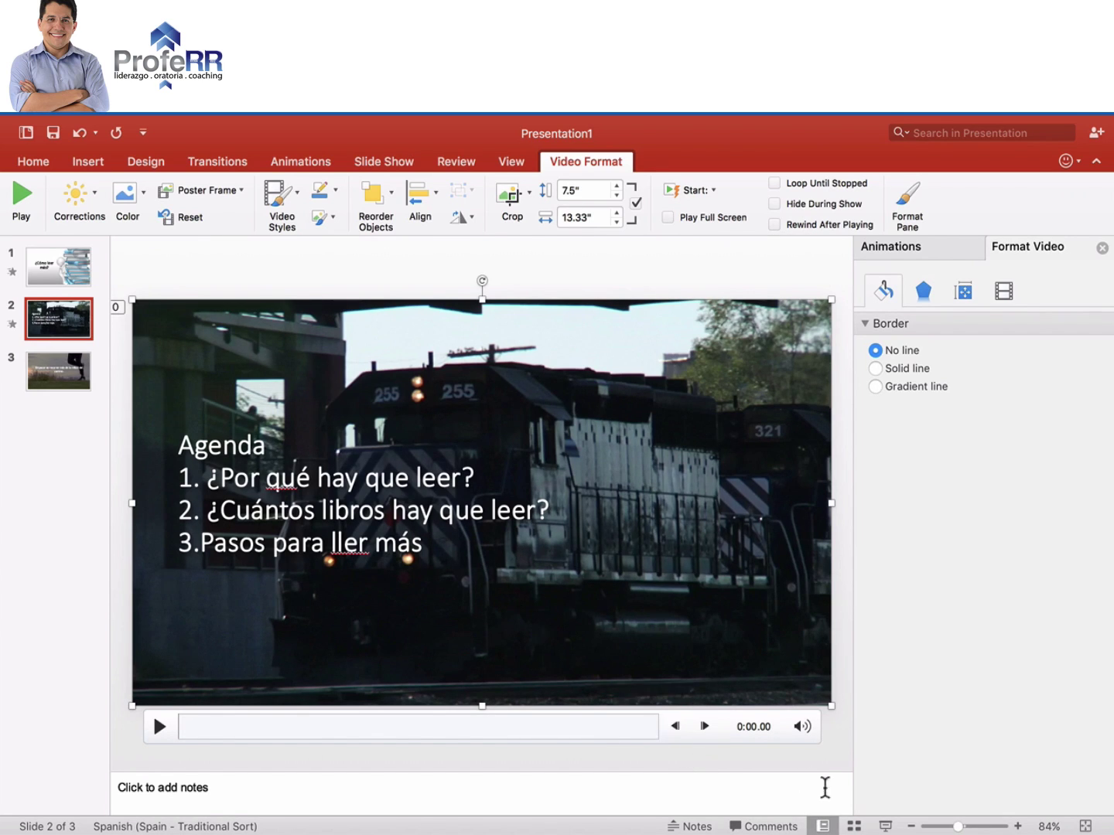
pyautogui.click(887, 826)
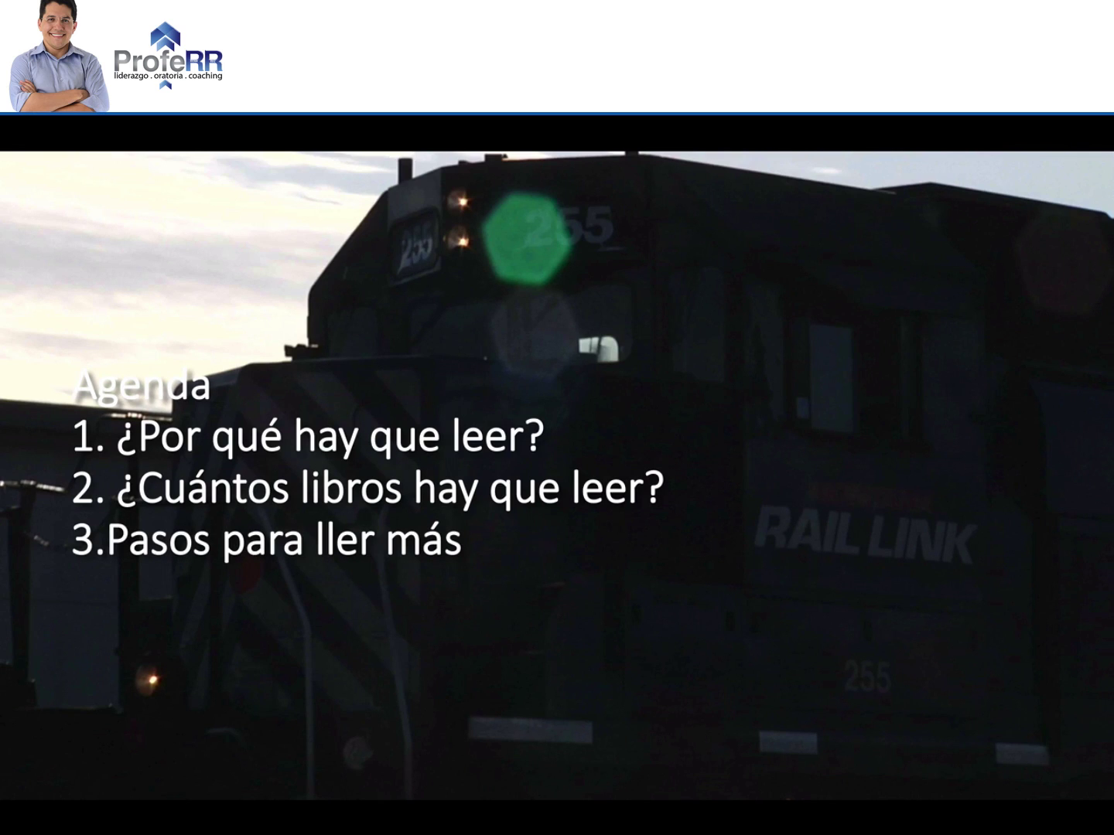
# Step: Exit the train slide show and return to Normal view on slide 2
pyautogui.press('Escape')
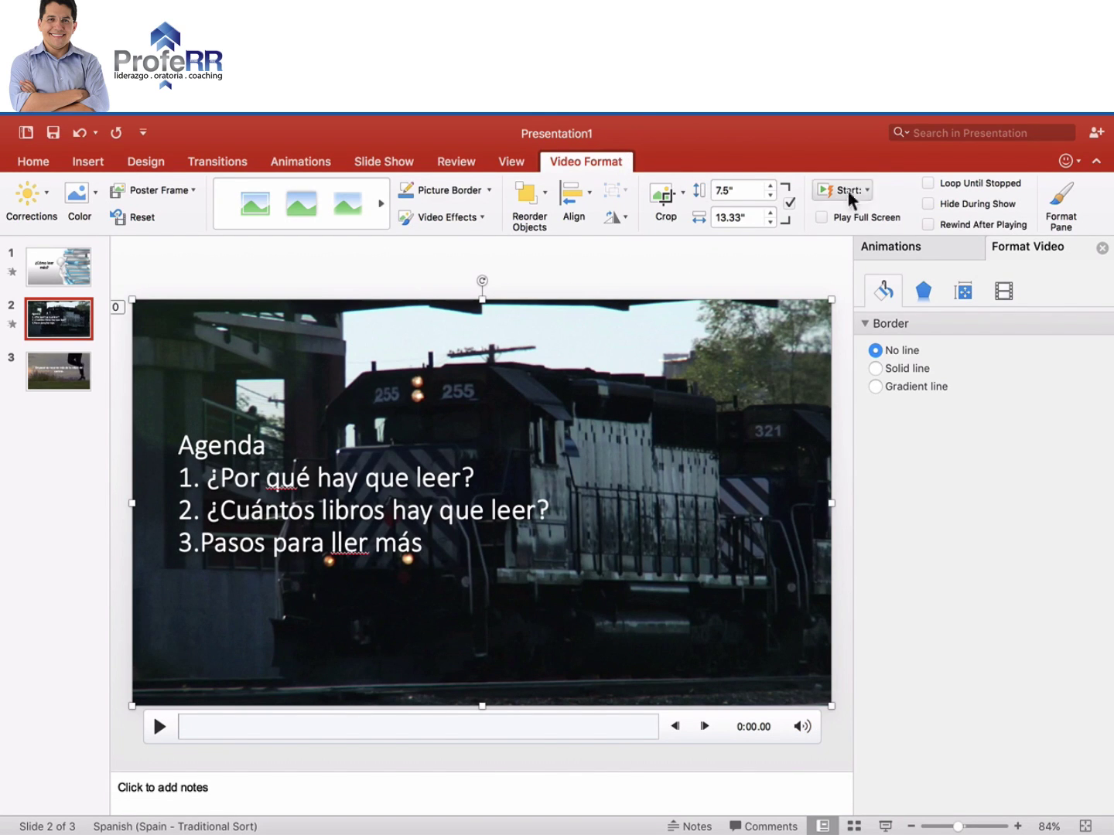
# Step: Set the train video to Loop Until Stopped, test it in a slide show, then go to slide 3
pyautogui.click(931, 184)
pyautogui.click(885, 826)
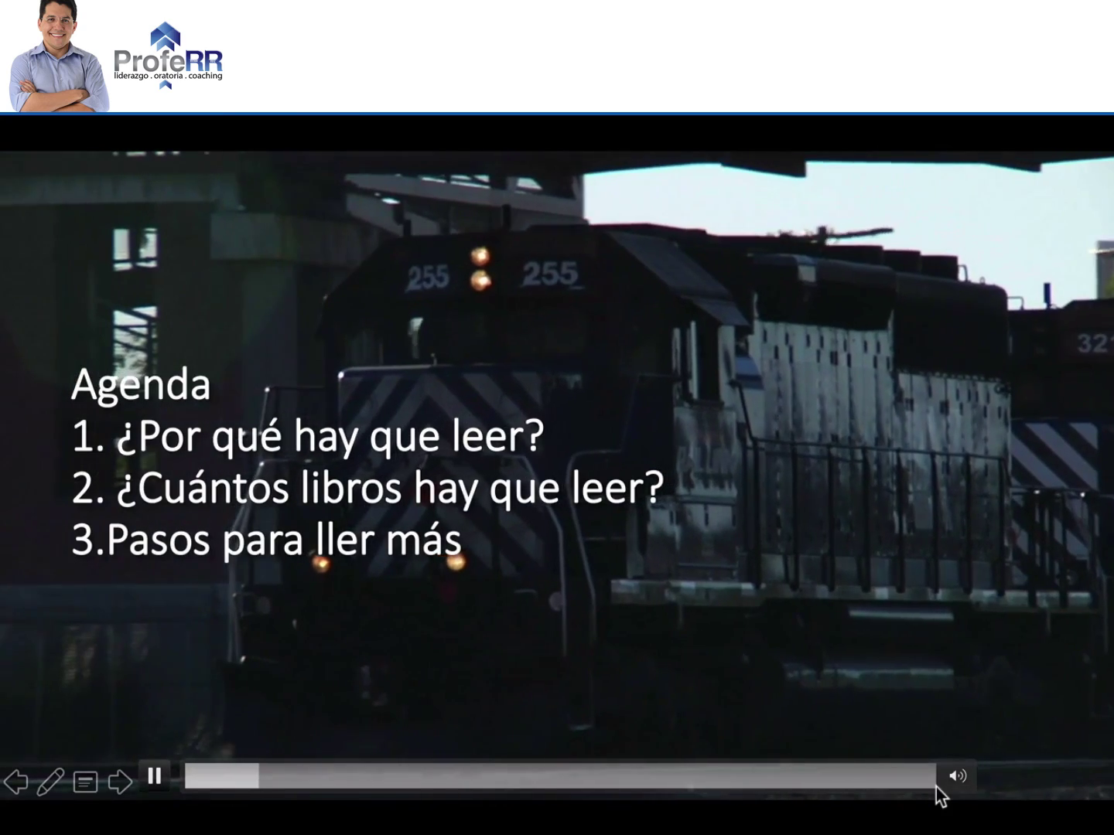
pyautogui.click(804, 700)
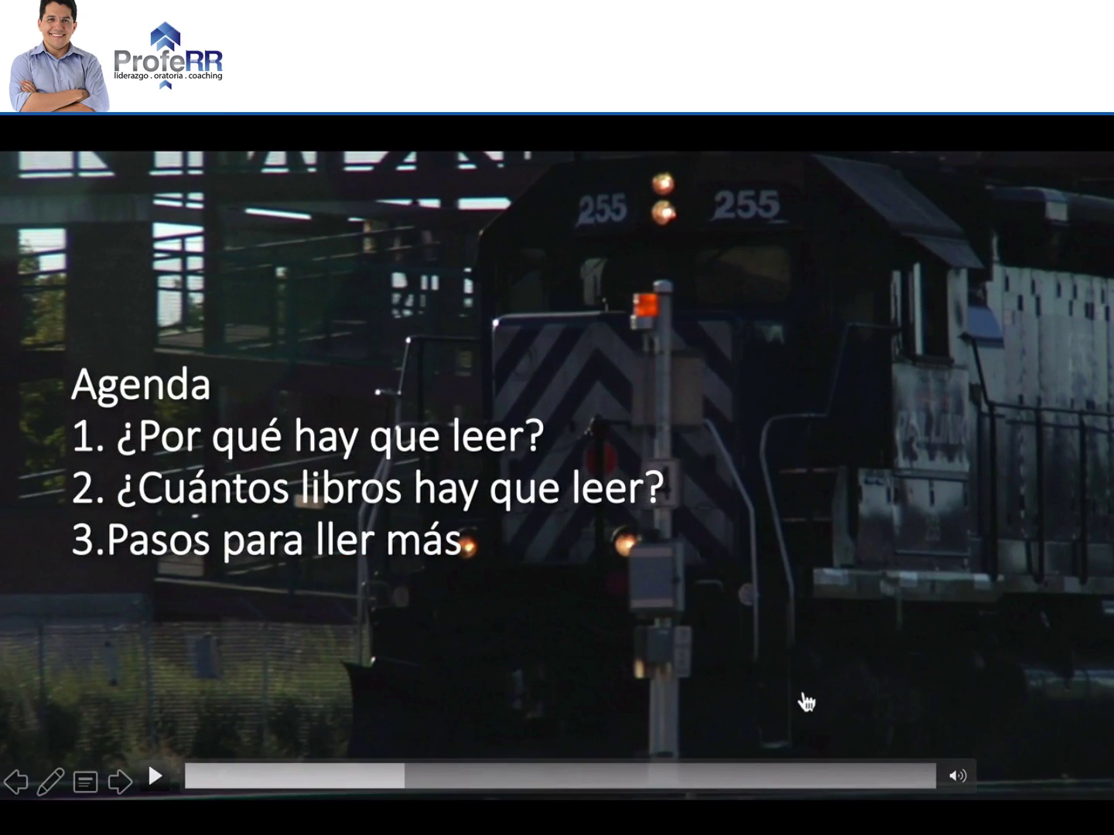
pyautogui.press('Escape')
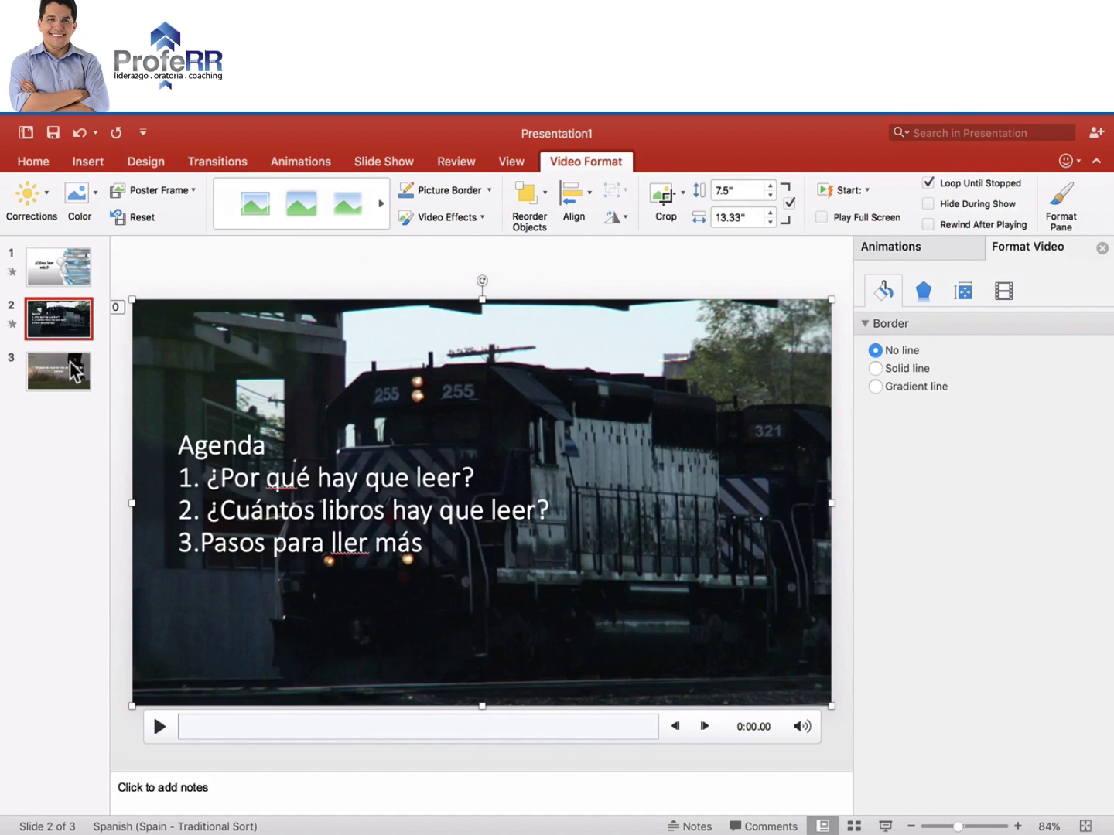
pyautogui.click(75, 370)
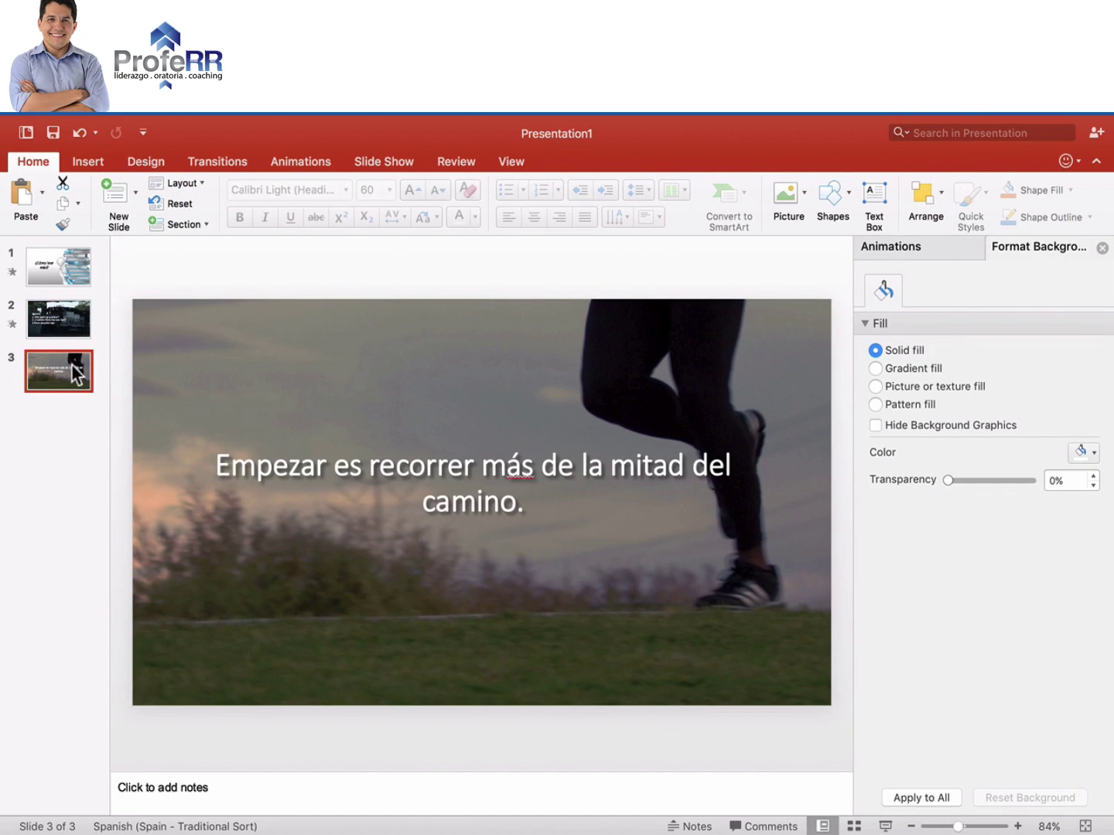
pyautogui.moveTo(656, 725)
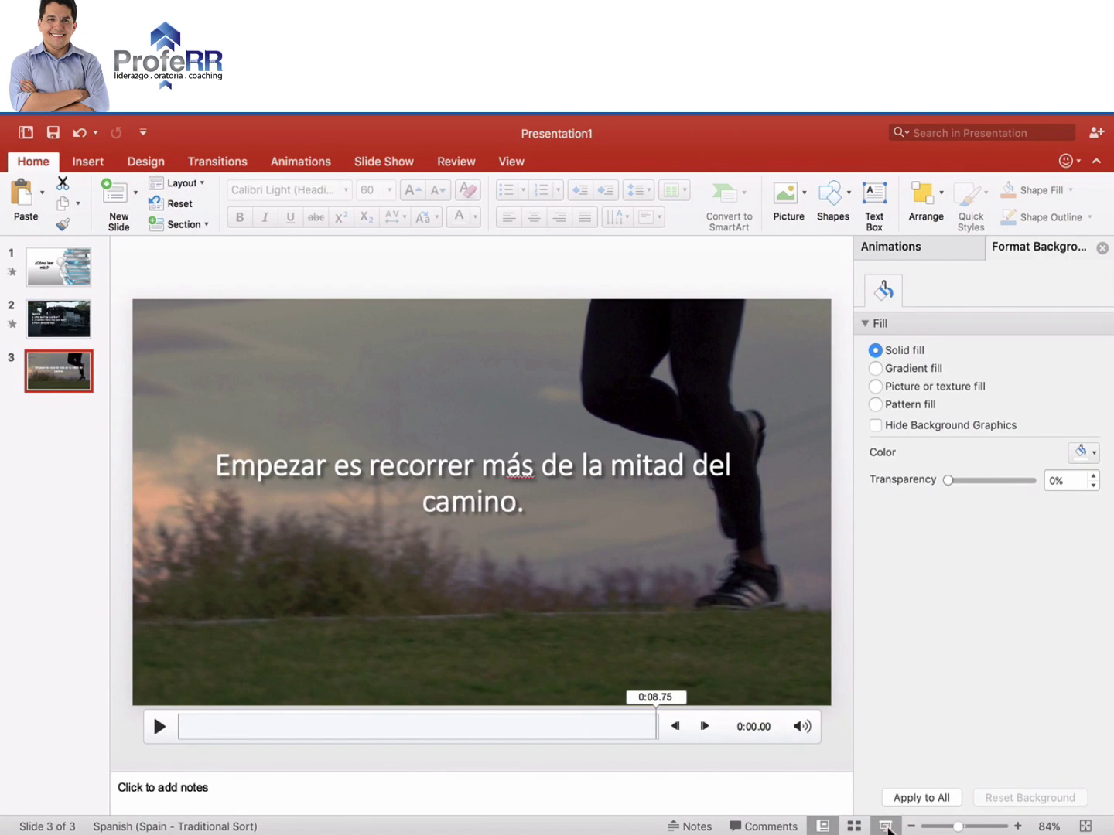
# Step: Preview the runner slide, then set the runner video's Start to Automatically in Video Format
pyautogui.click(886, 827)
pyautogui.press('Escape')
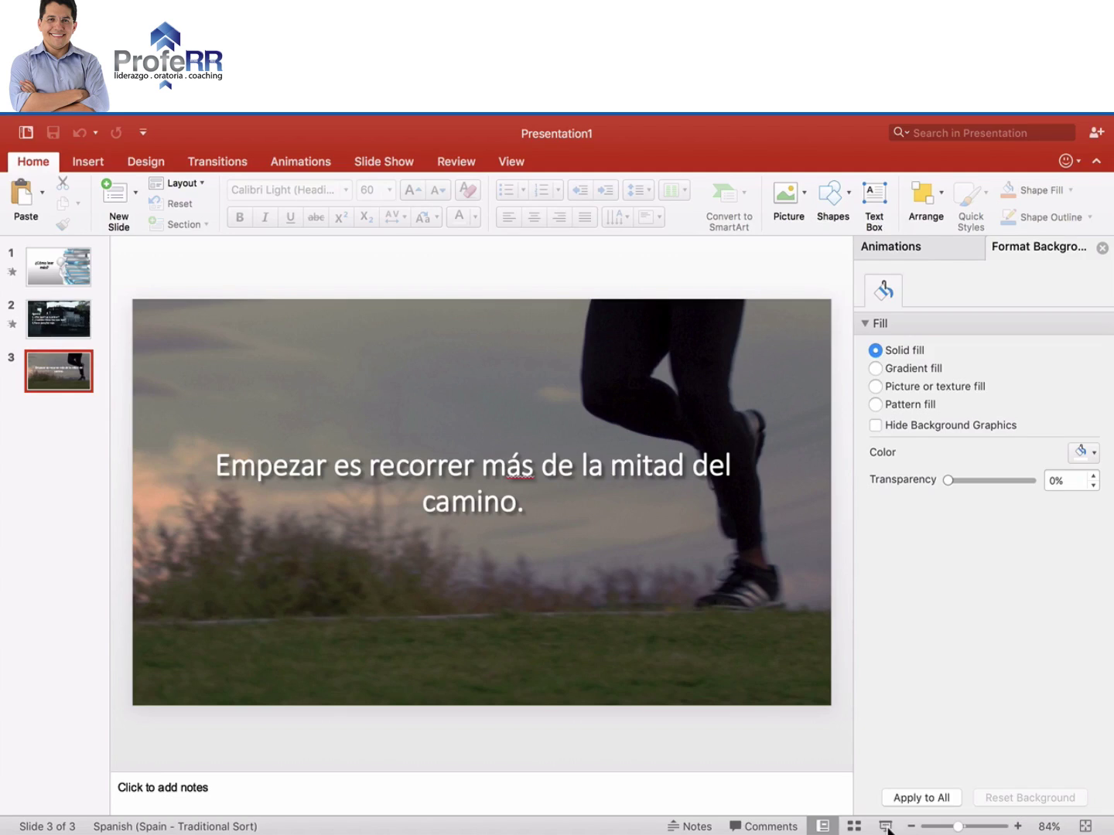
pyautogui.click(799, 684)
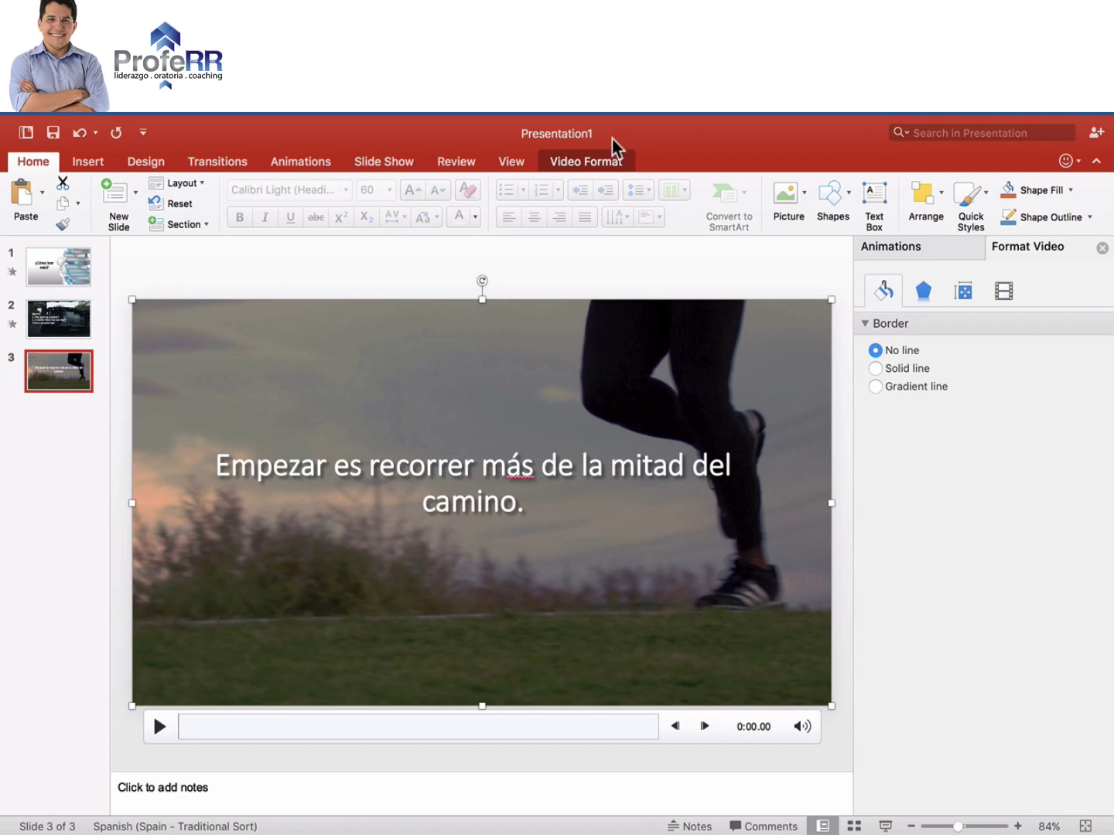
pyautogui.click(601, 157)
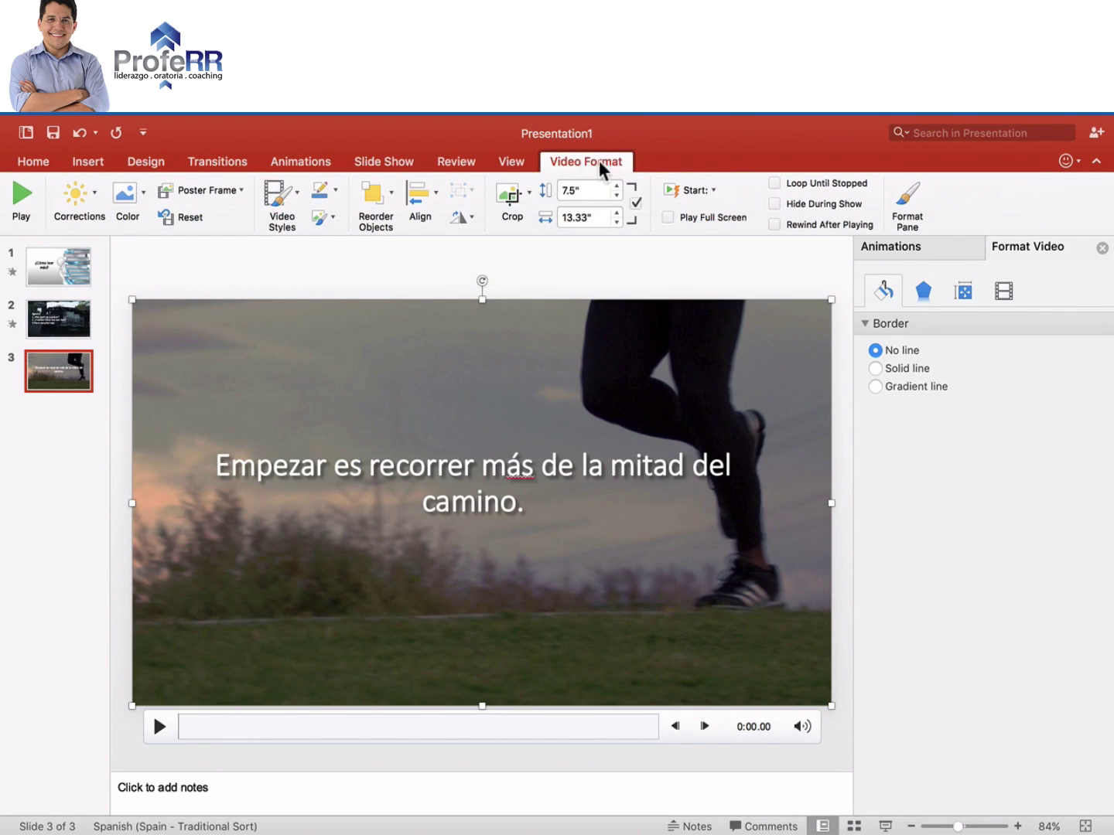
pyautogui.click(713, 189)
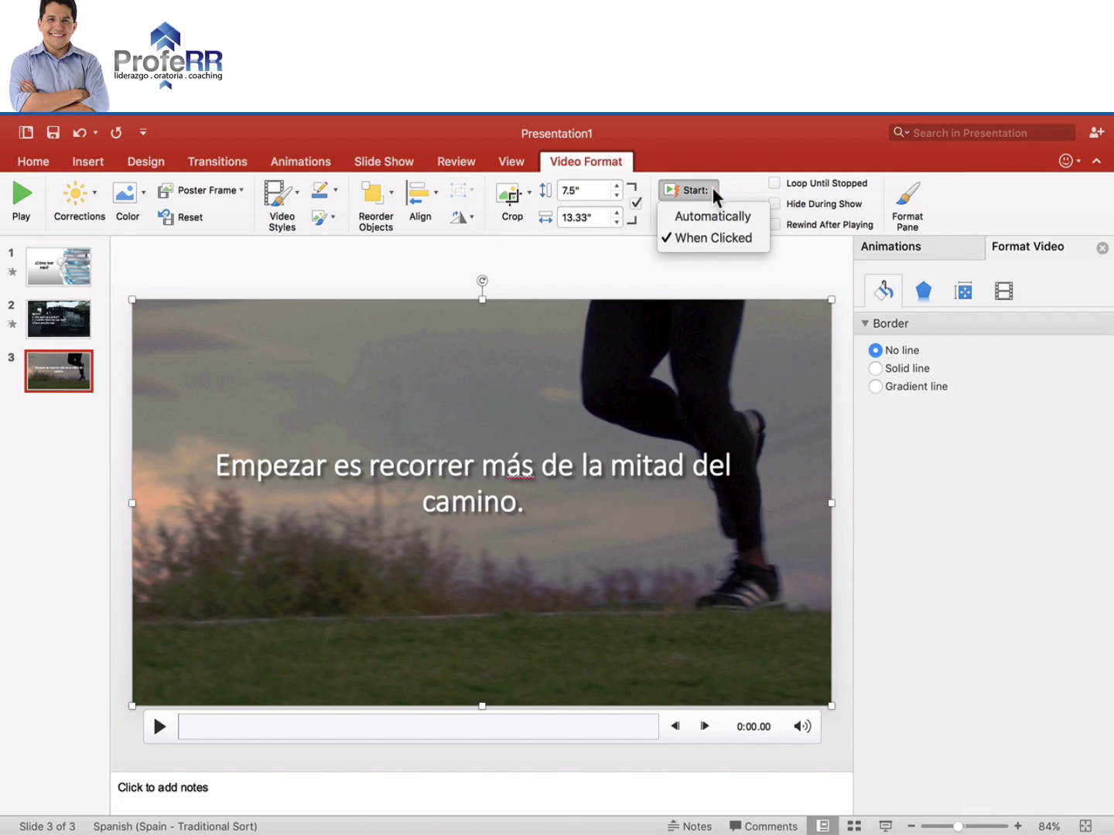
pyautogui.click(696, 217)
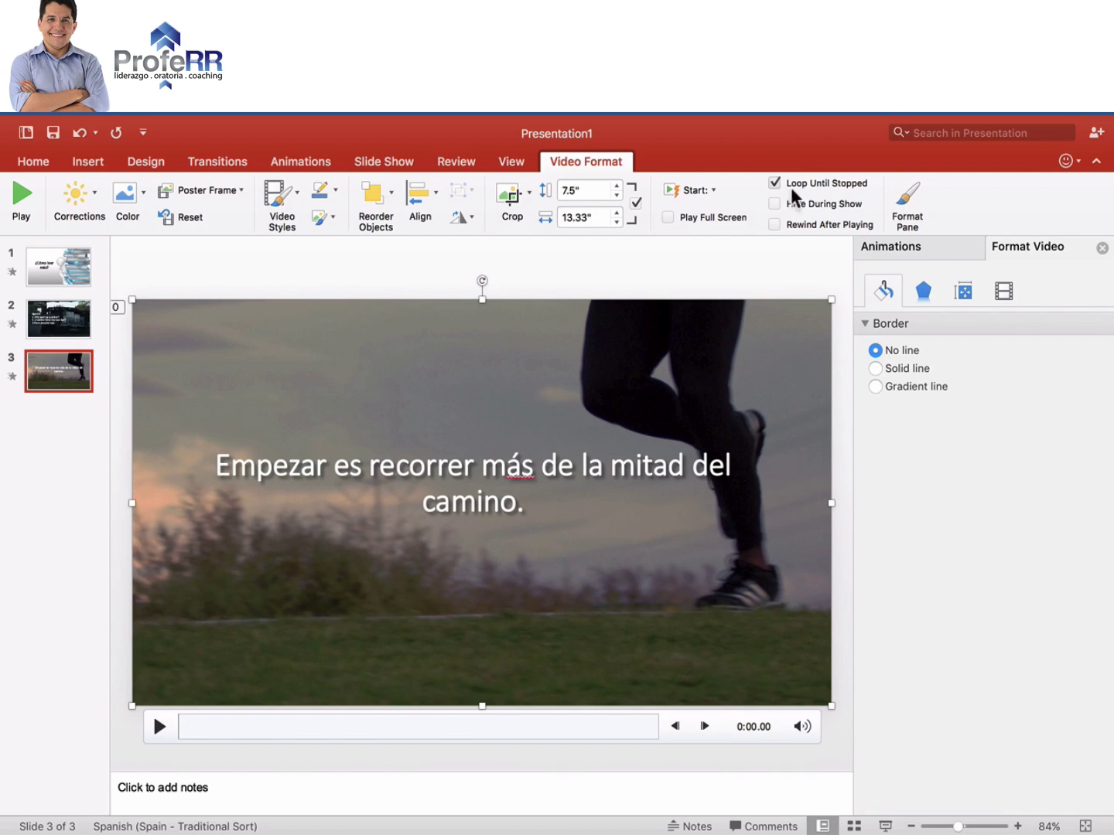
# Step: Briefly preview the runner slide, then play the whole show starting from slide 1
pyautogui.click(889, 827)
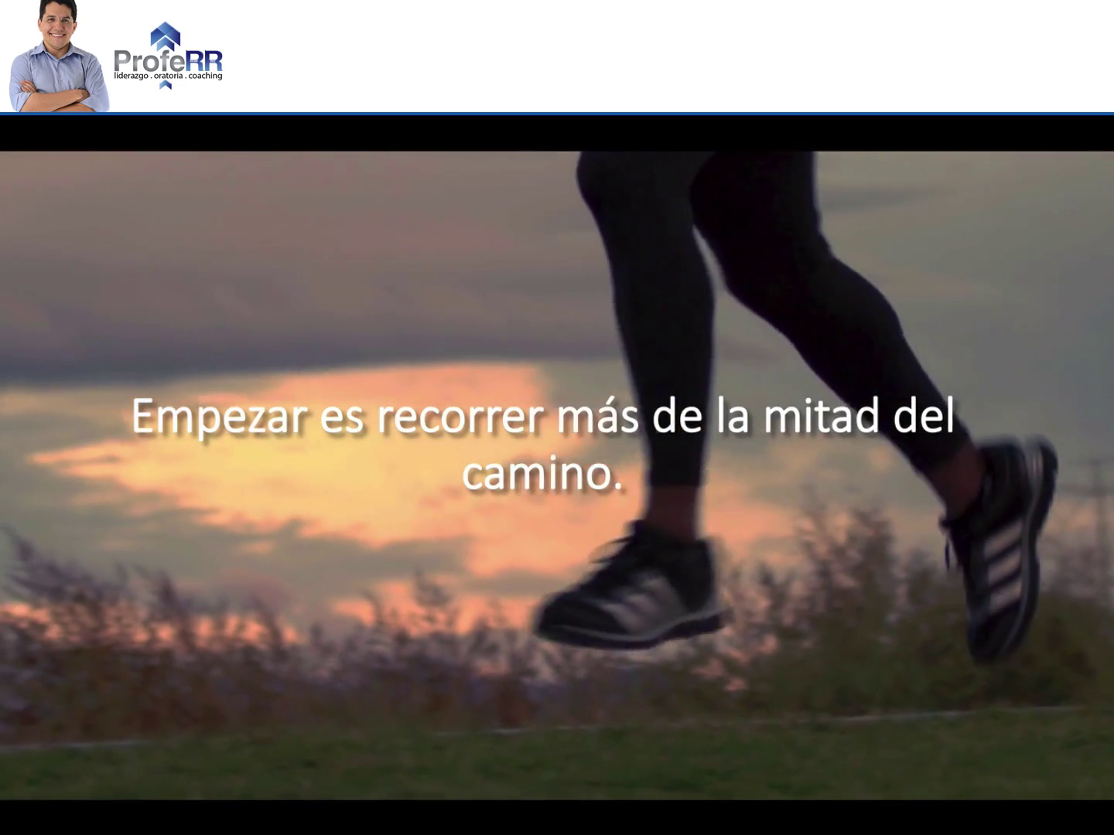
pyautogui.press('Escape')
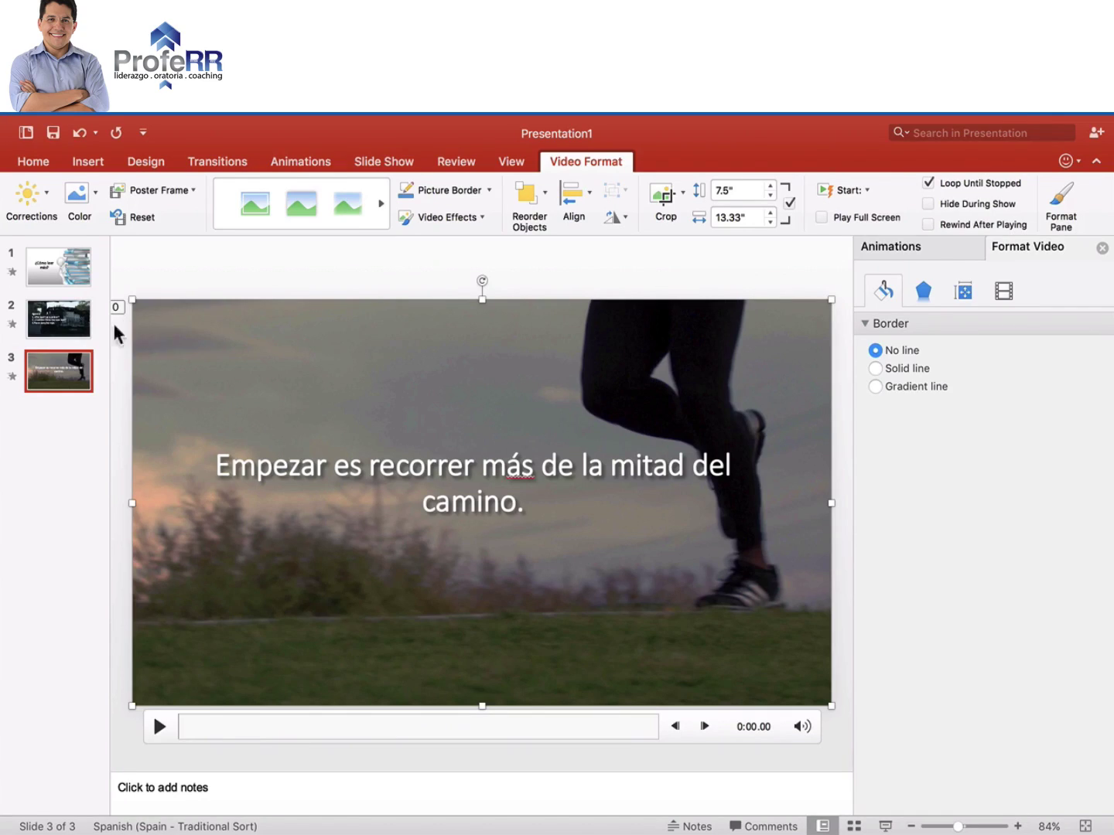
pyautogui.click(73, 275)
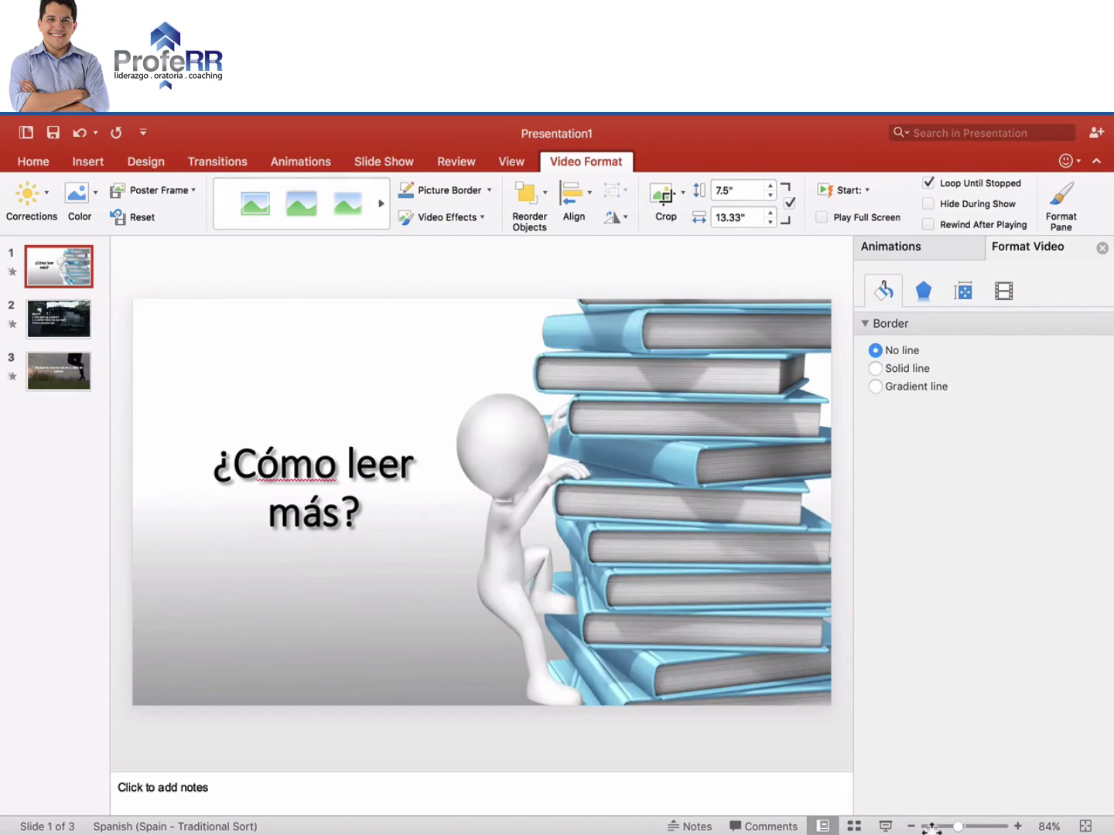
pyautogui.click(888, 826)
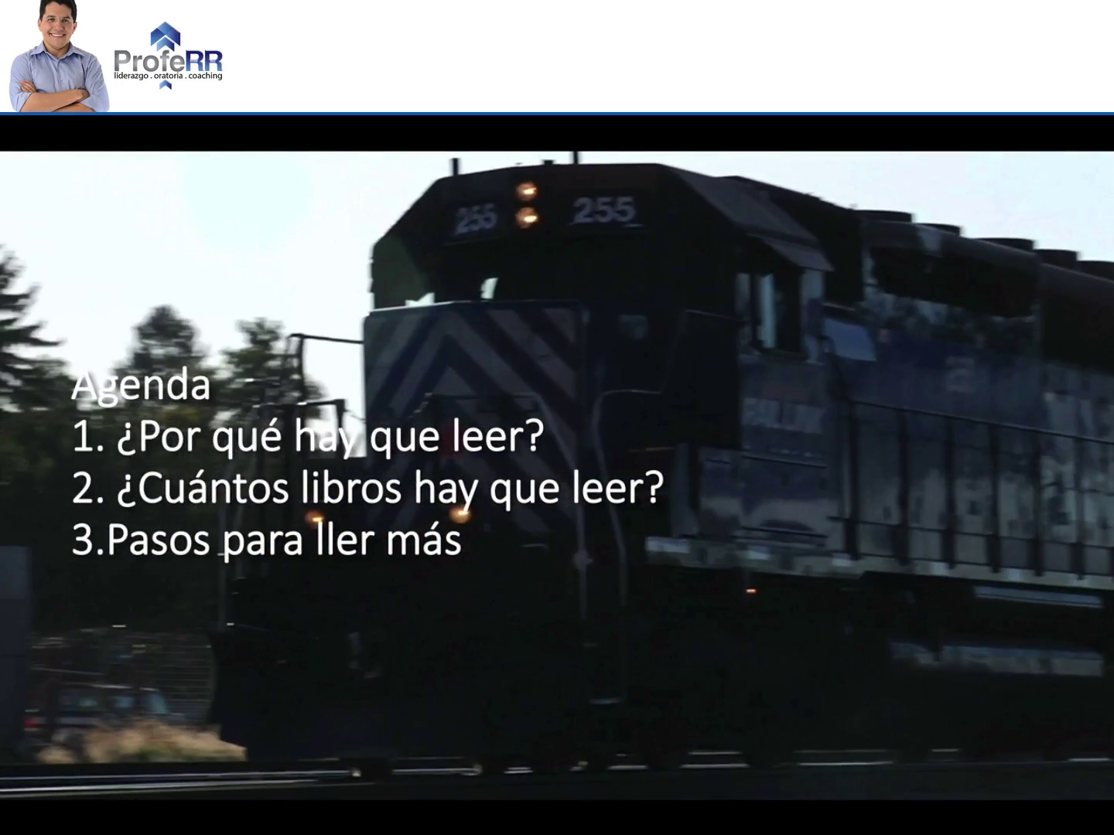
# Step: Correct 'lleer' to 'leer' in the agenda's third item and preview slide 2 as a show
pyautogui.press('Escape')
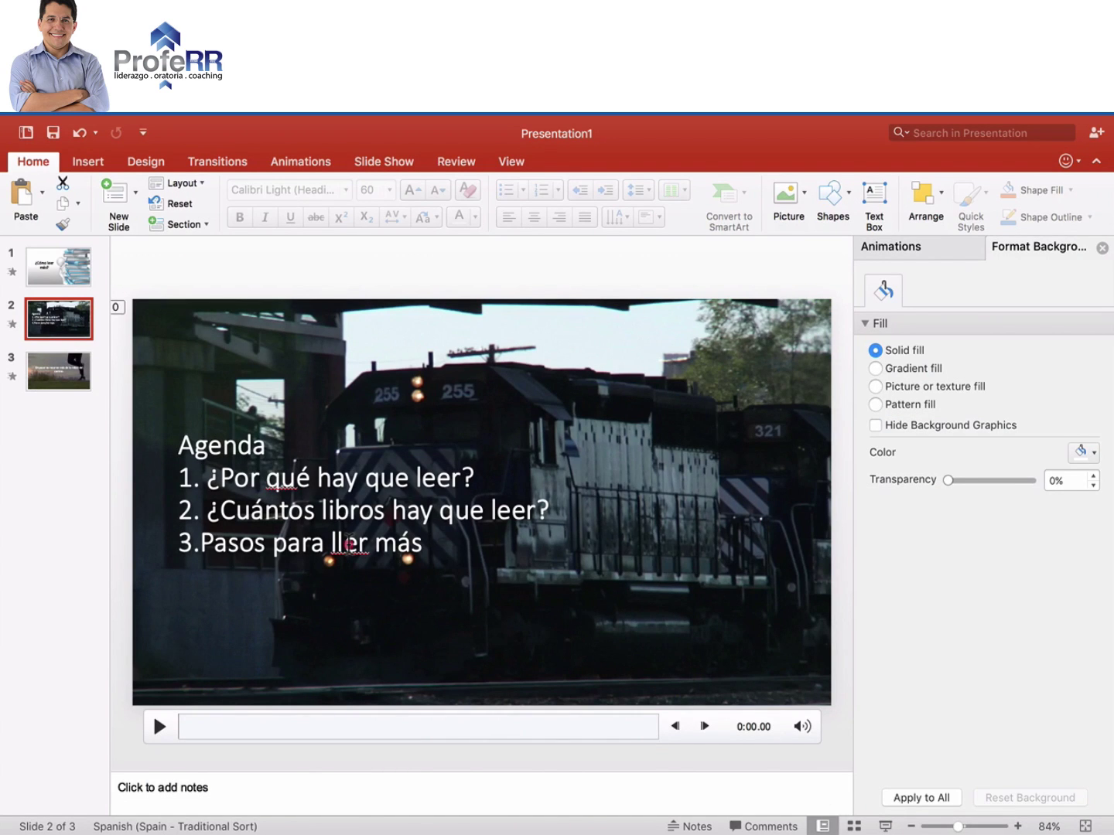
pyautogui.click(350, 545)
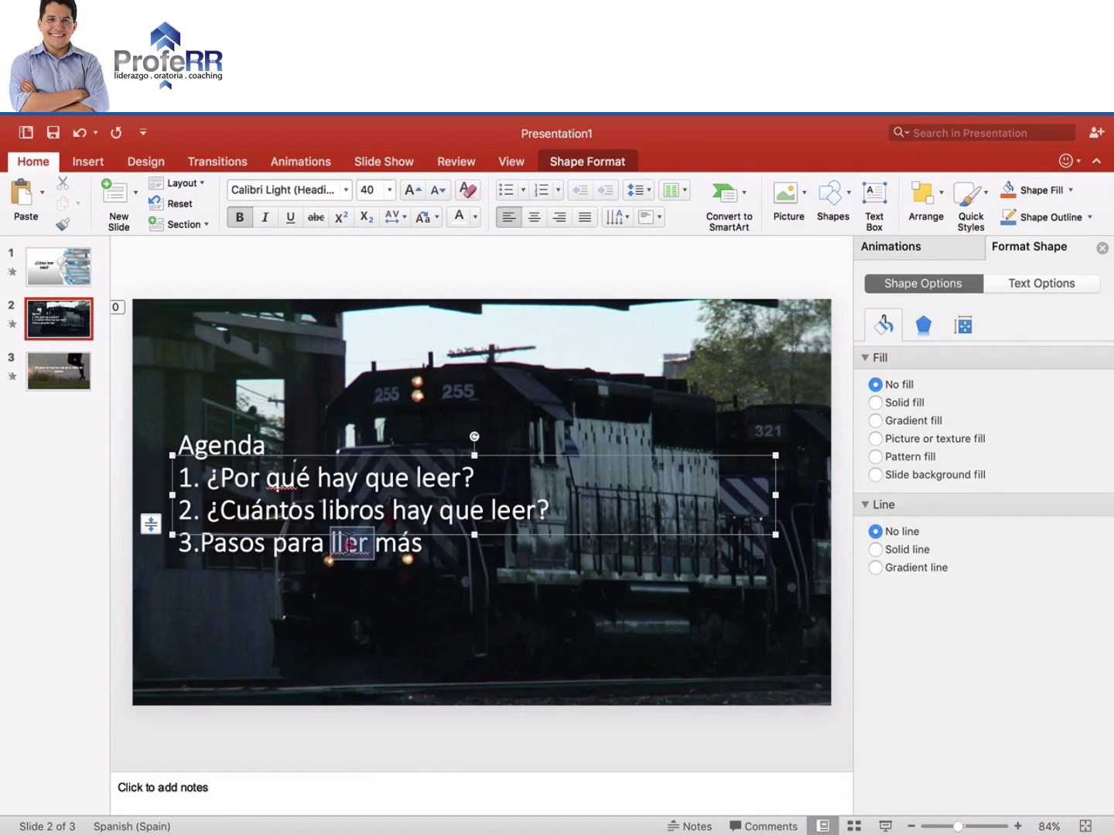
pyautogui.hotkey('ctrl', 'a')
pyautogui.click(347, 545)
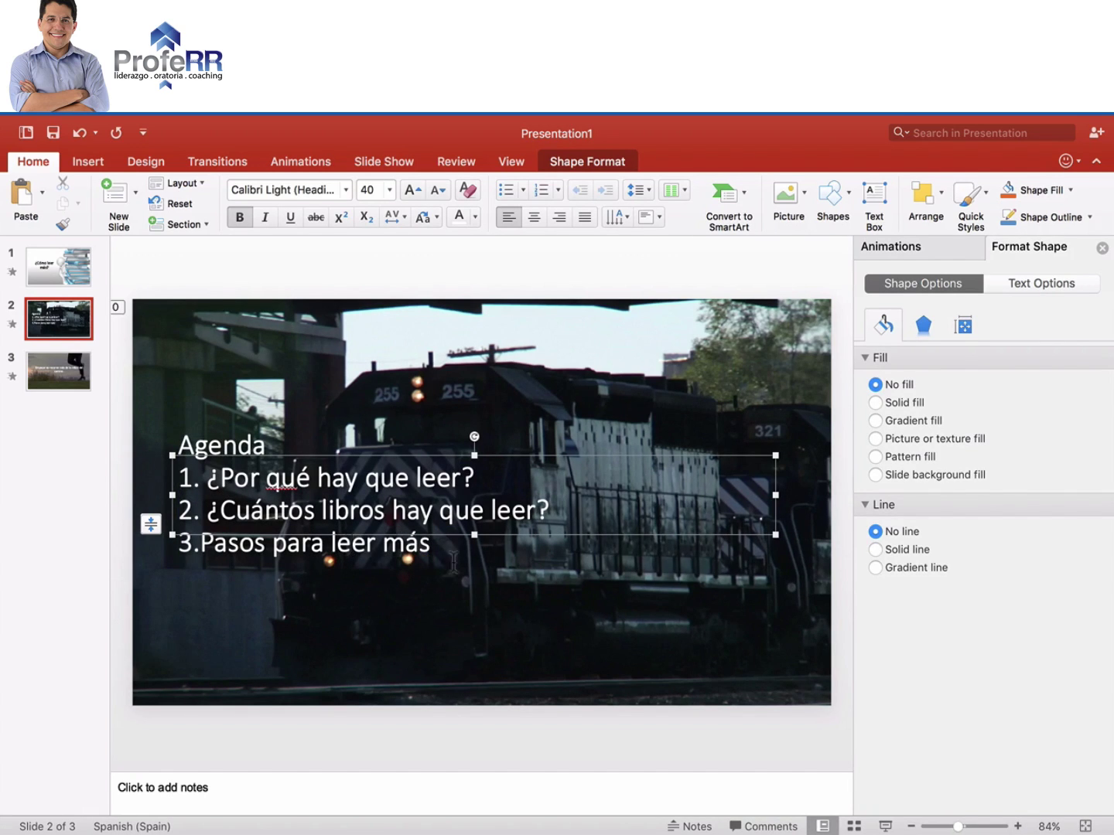
pyautogui.click(888, 825)
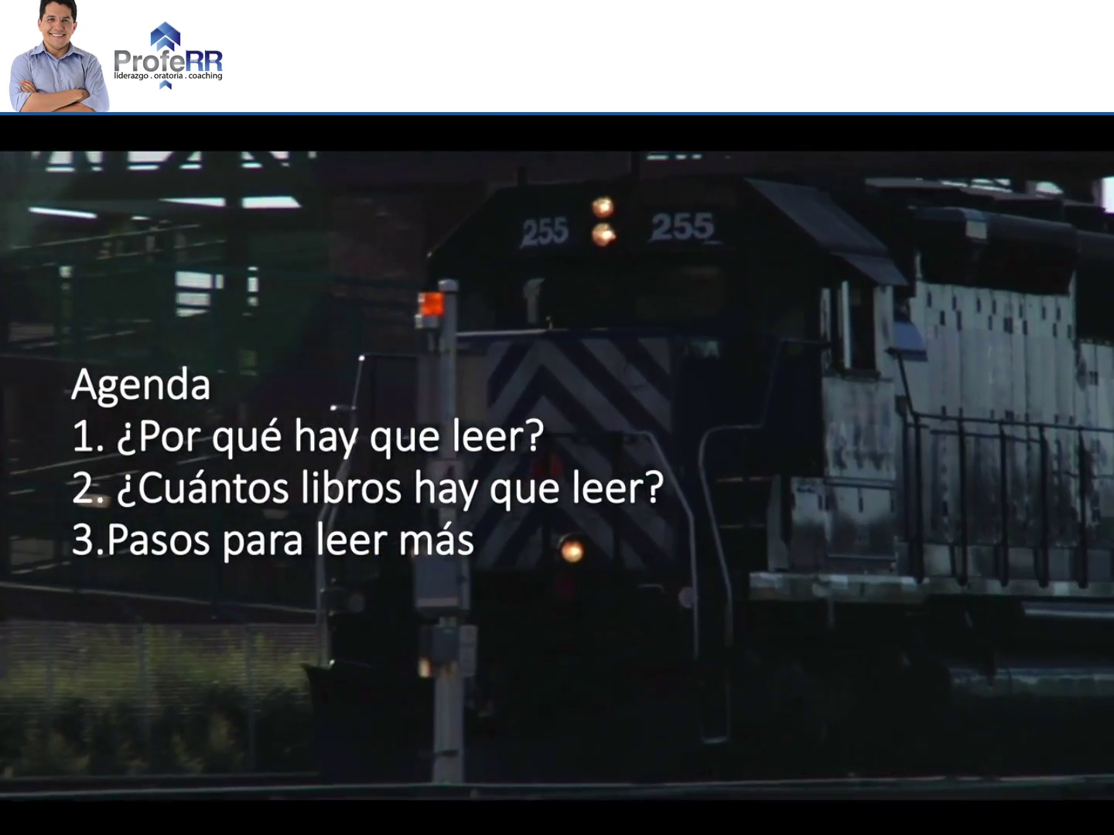
# Step: Advance the show to the runner slide, exit it, and deselect everything on slide 3
pyautogui.press('Right')
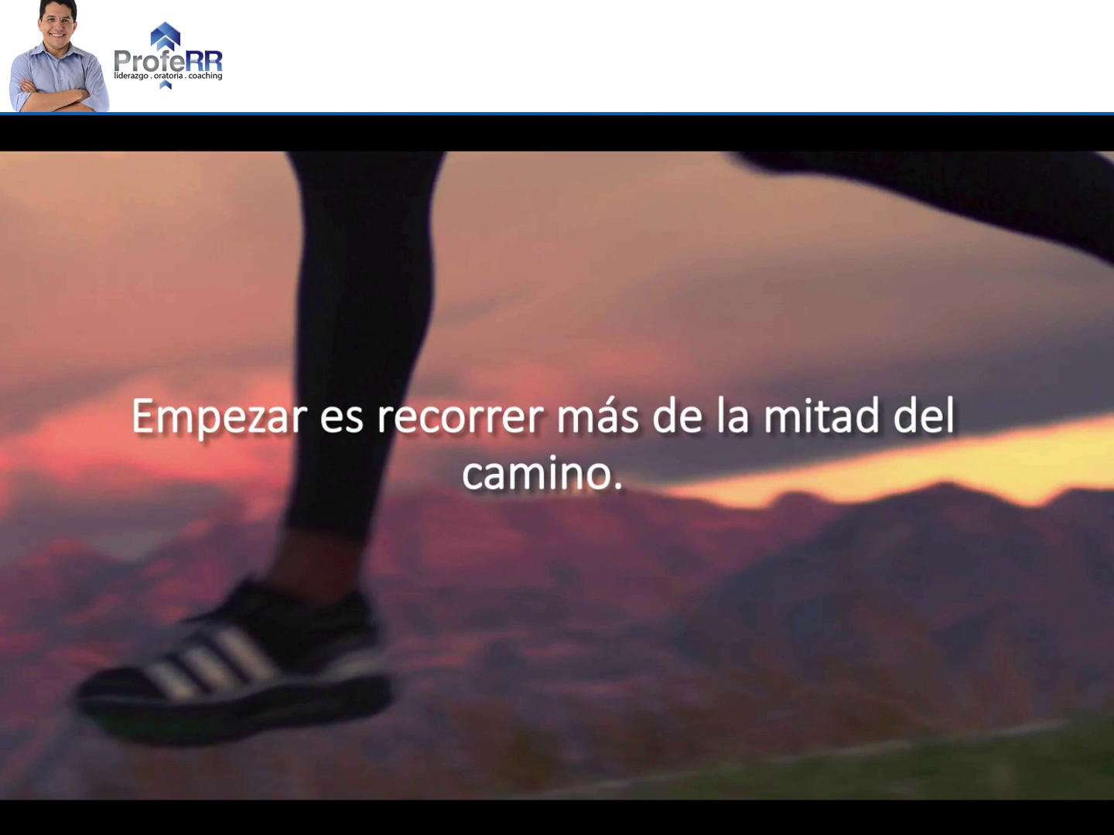
pyautogui.press('Escape')
pyautogui.click(229, 290)
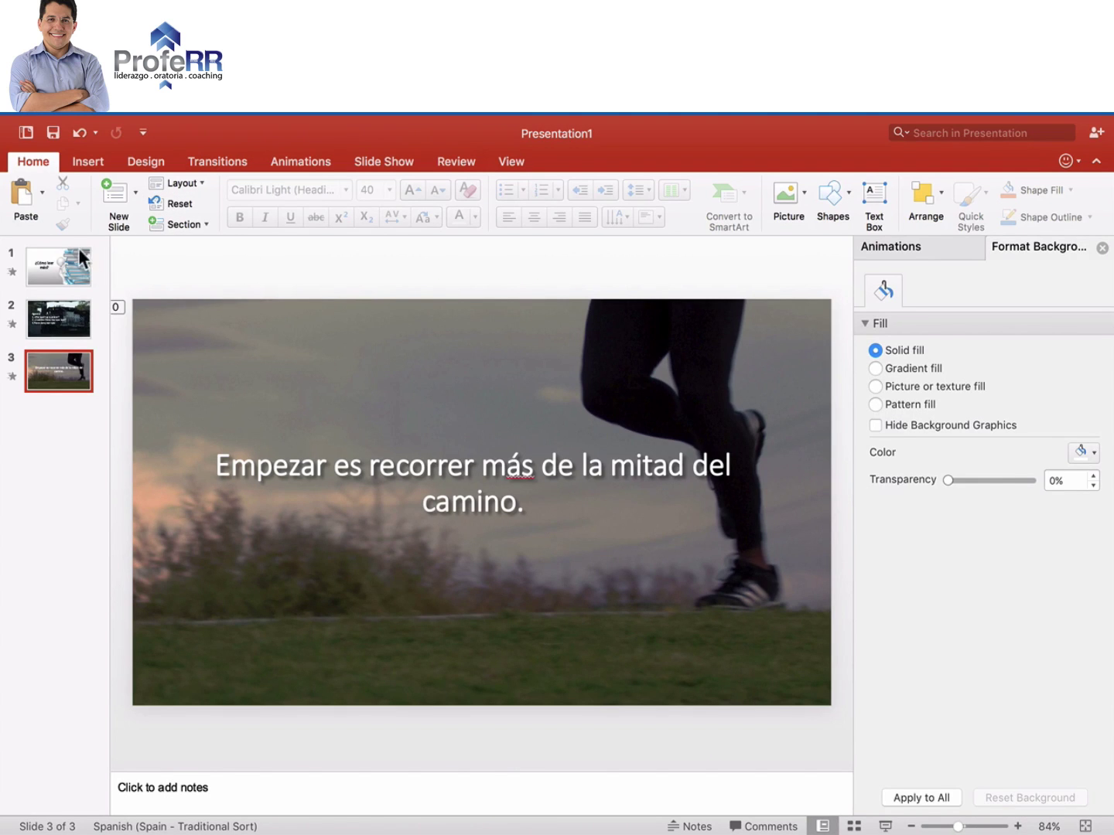
# Step: On slide 1, bring up the Insert tab's Audio options for adding background music
pyautogui.click(85, 273)
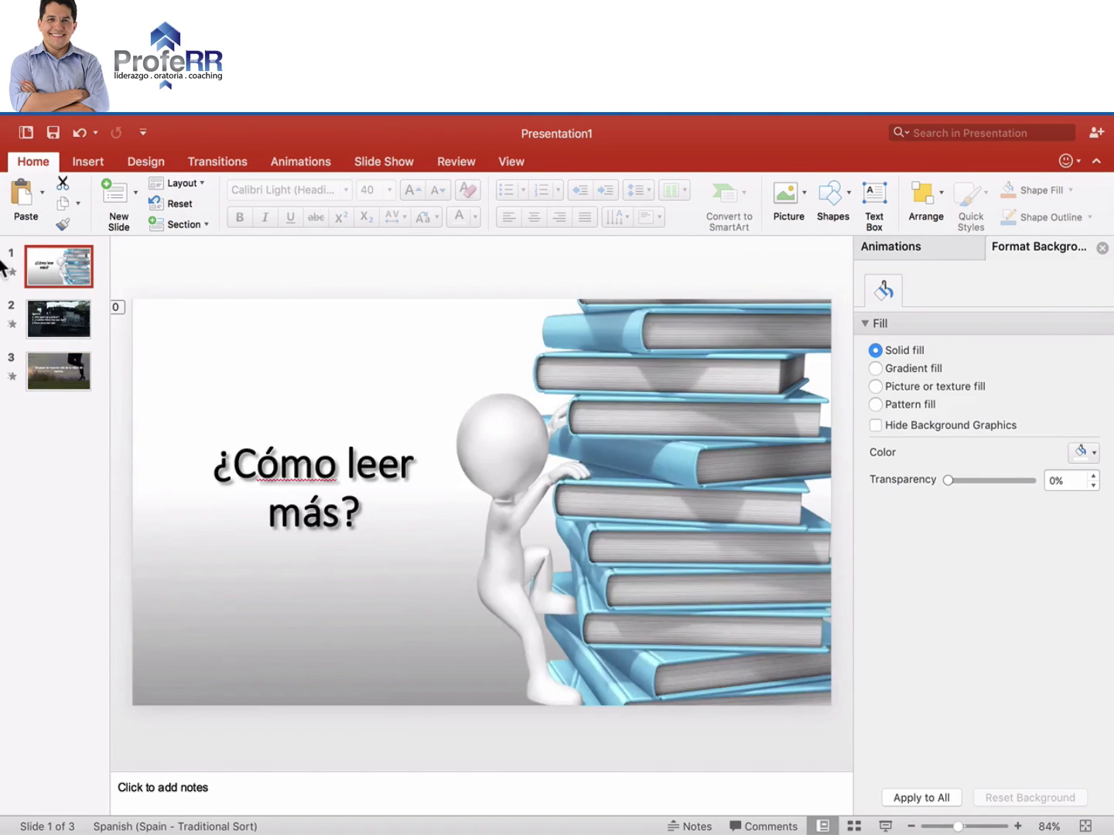
pyautogui.click(88, 161)
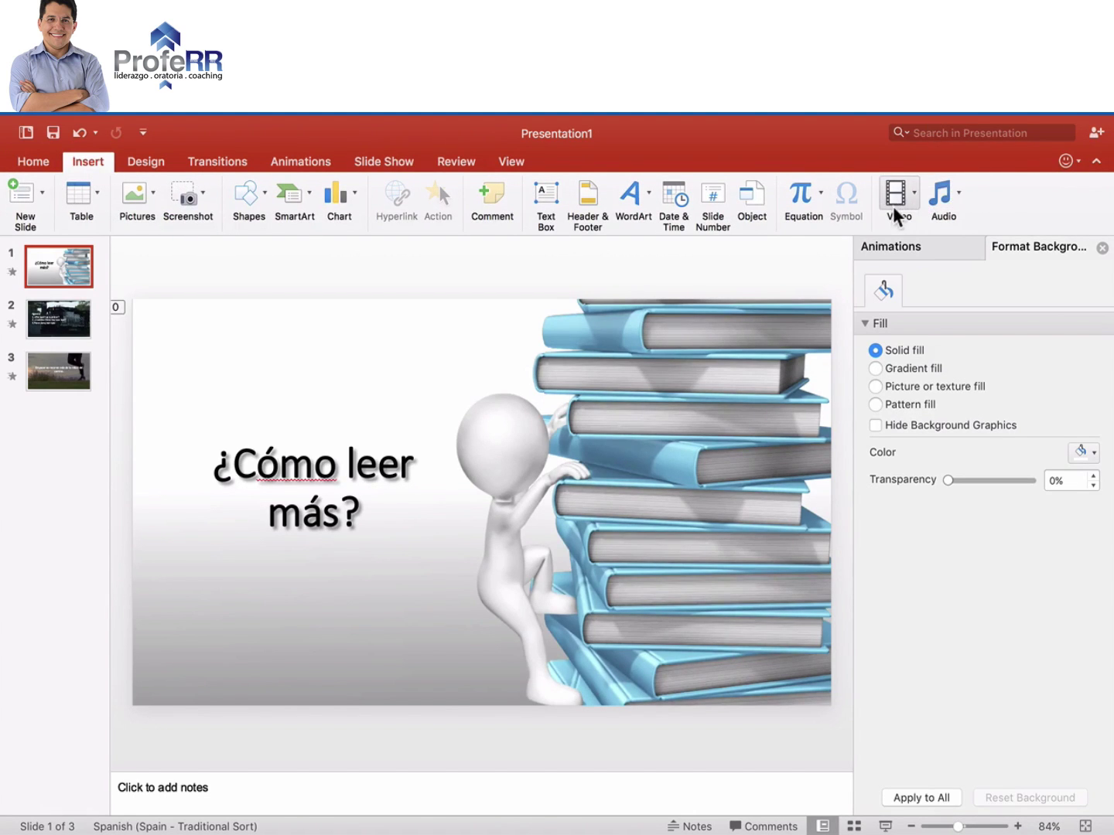
pyautogui.click(959, 190)
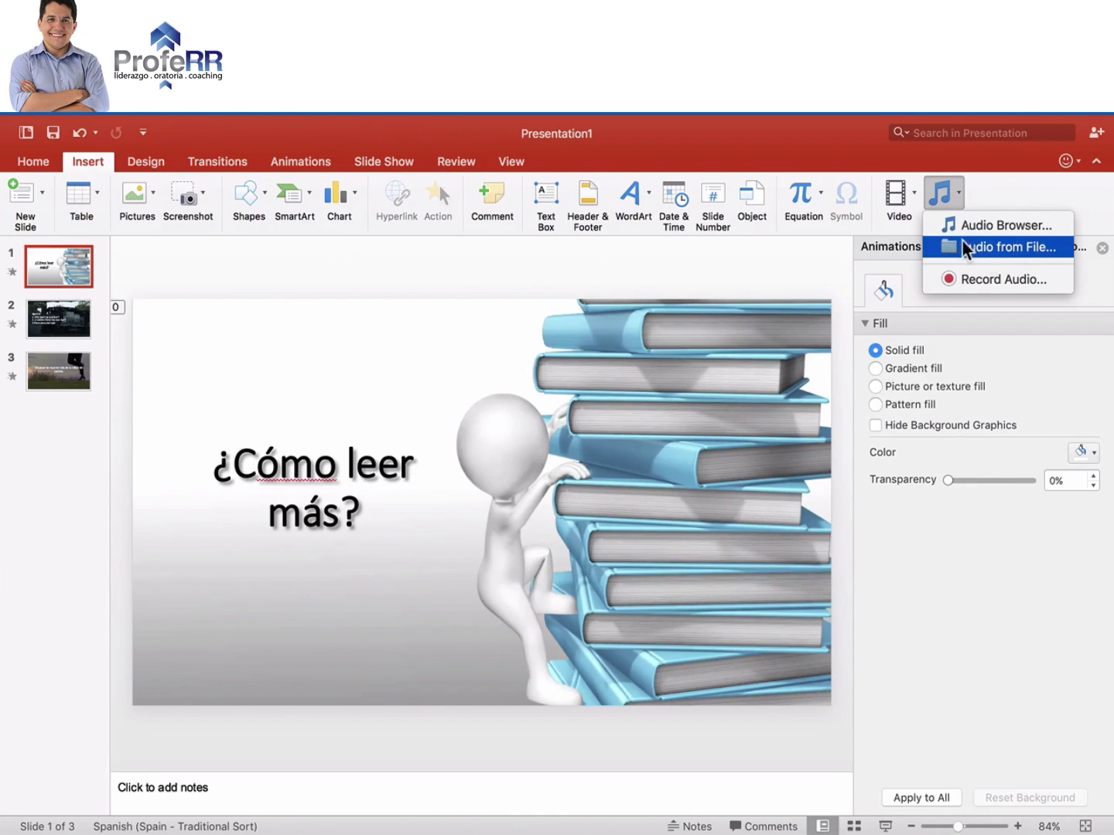
# Step: Insert the Bee Gees MP3 from the Music library as an audio clip on slide 1
pyautogui.click(1007, 246)
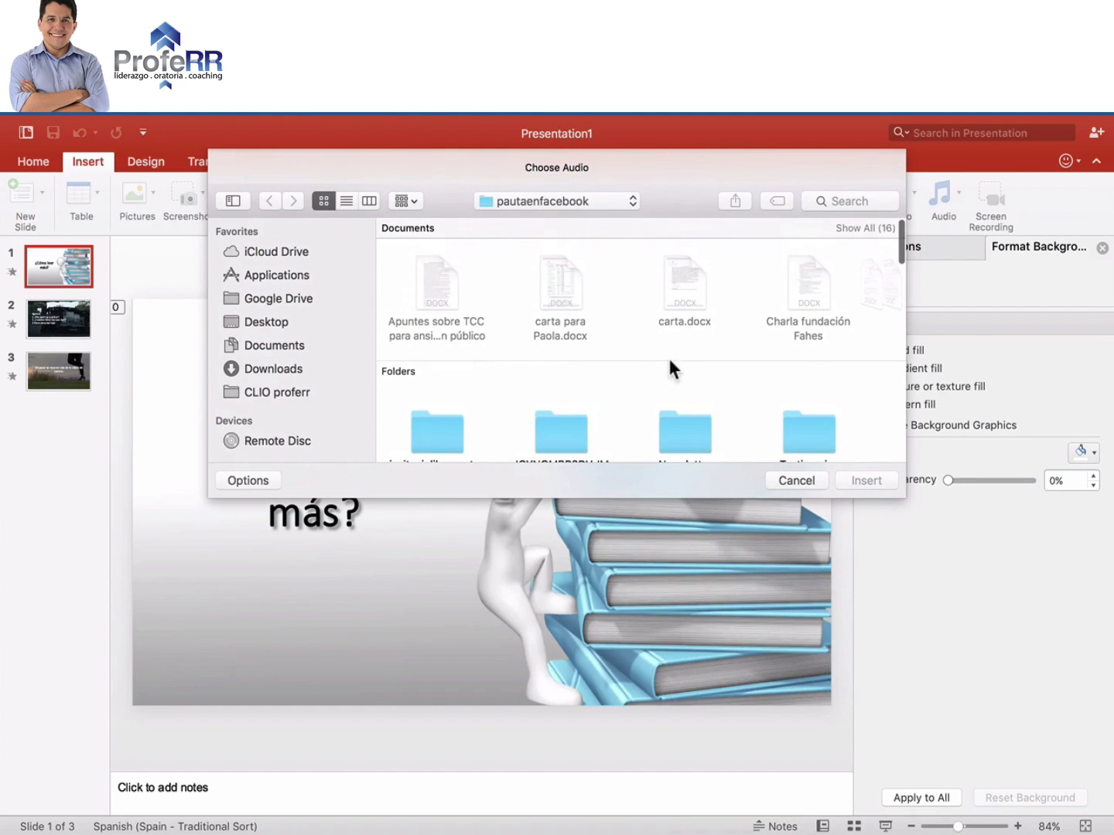
pyautogui.scroll(-3, 673, 364)
pyautogui.scroll(-5, 650, 355)
pyautogui.scroll(-3, 595, 351)
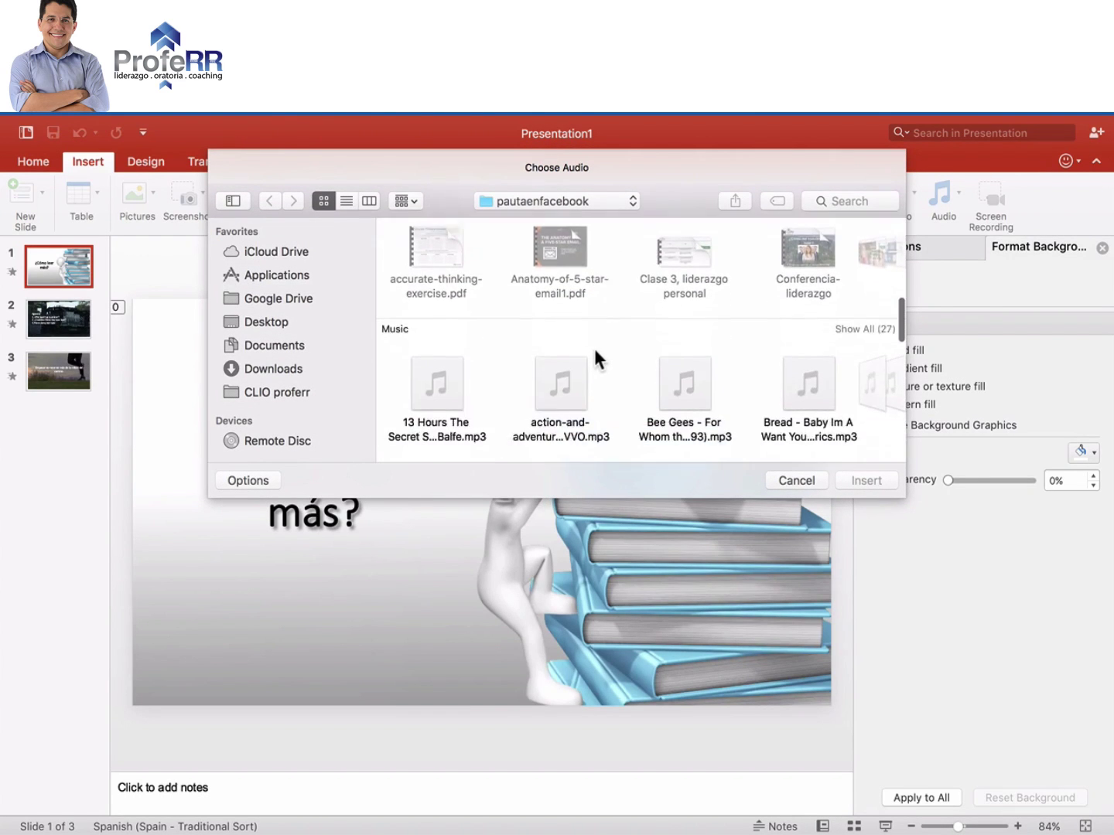
pyautogui.scroll(-2, 593, 344)
pyautogui.scroll(-3, 593, 345)
pyautogui.scroll(2, 593, 345)
pyautogui.scroll(2, 619, 338)
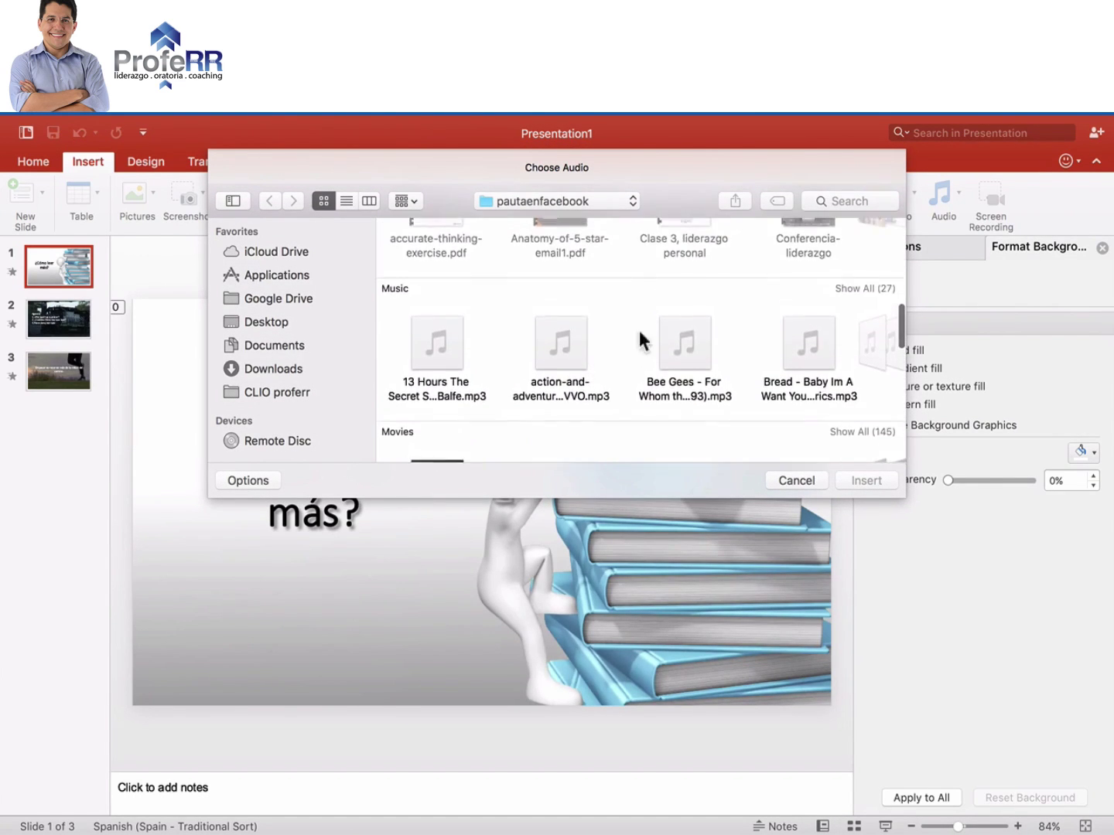
pyautogui.hscroll(3, 669, 358)
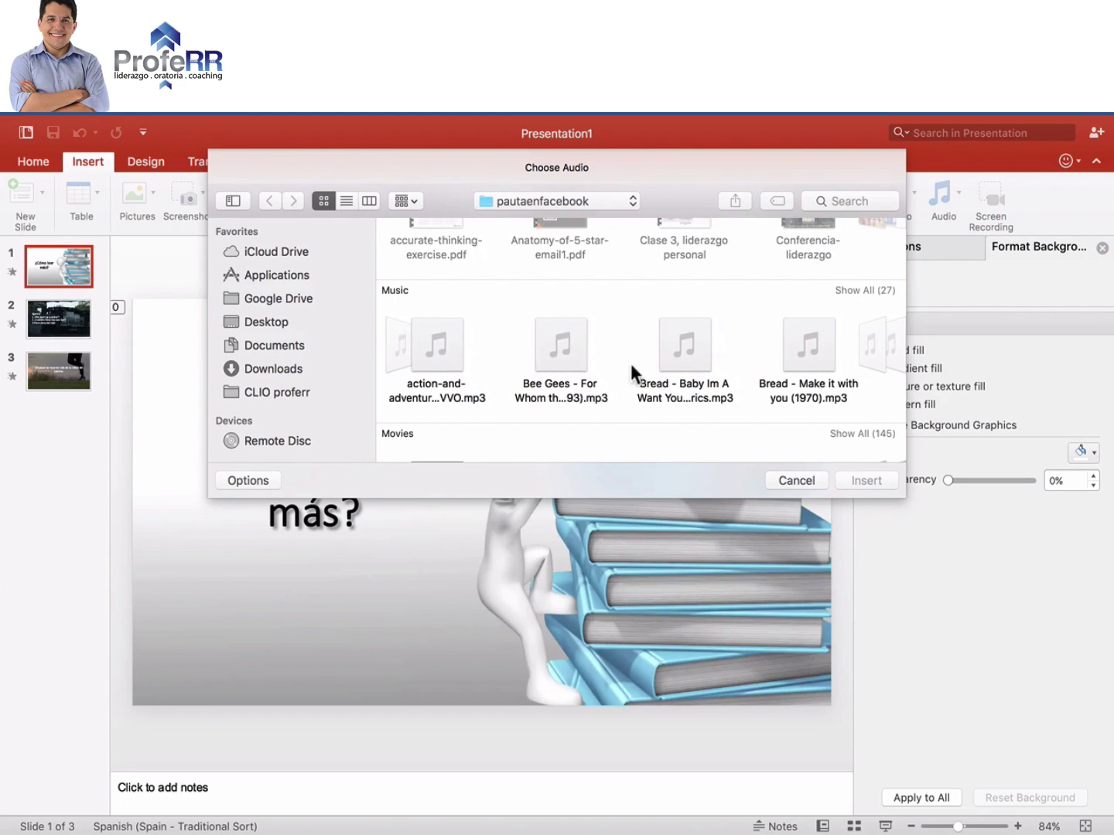
pyautogui.click(576, 353)
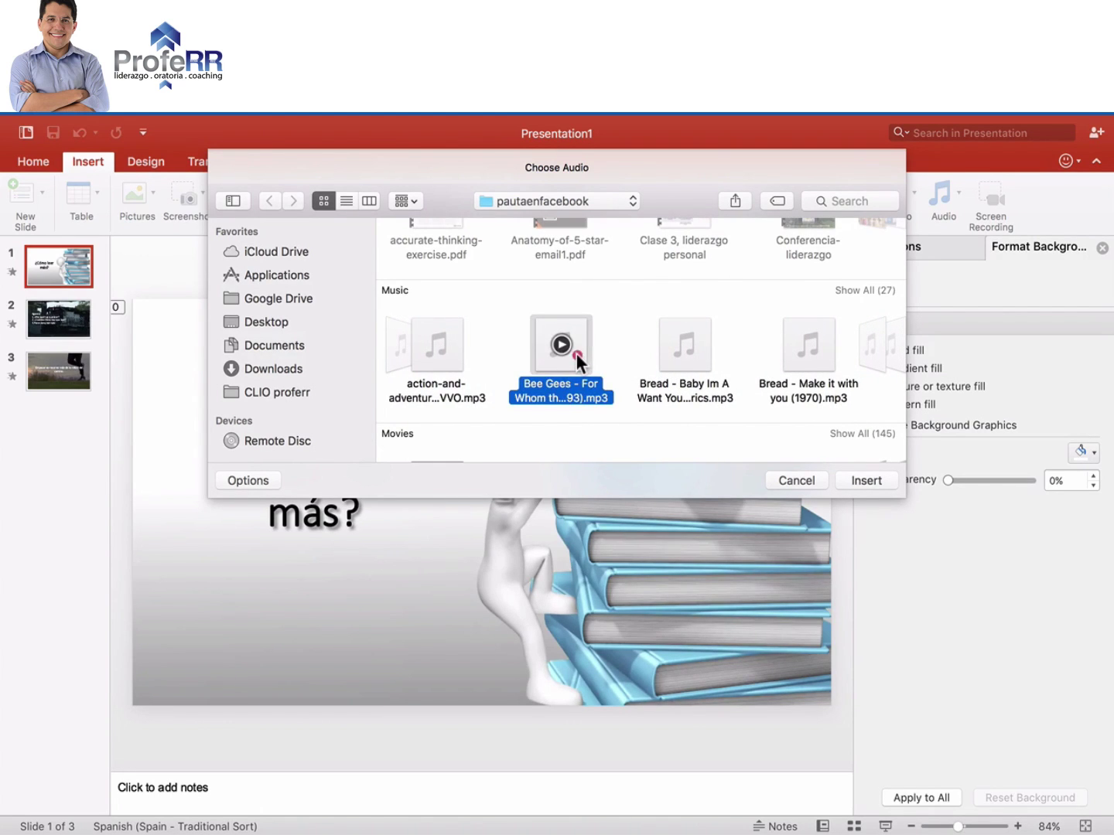
pyautogui.click(855, 480)
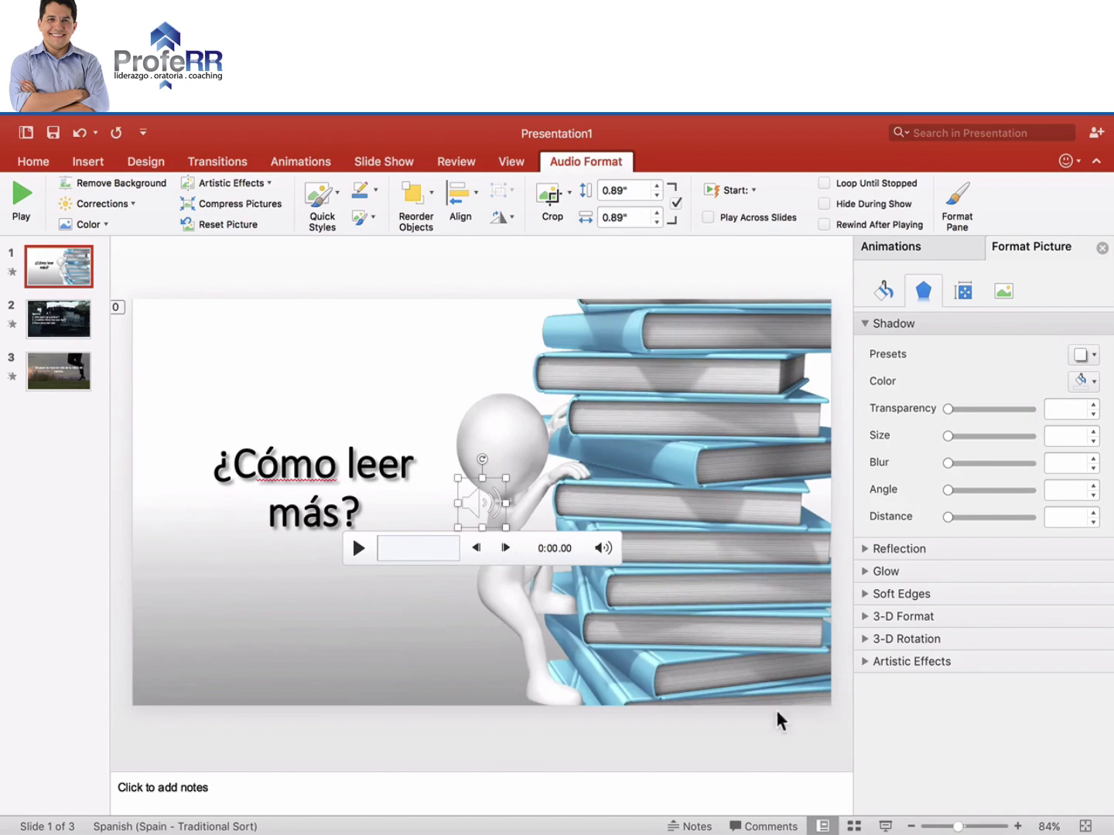
# Step: Test the show, set the Bee Gees audio's Start to Automatically, and preview slide 1 again
pyautogui.click(893, 829)
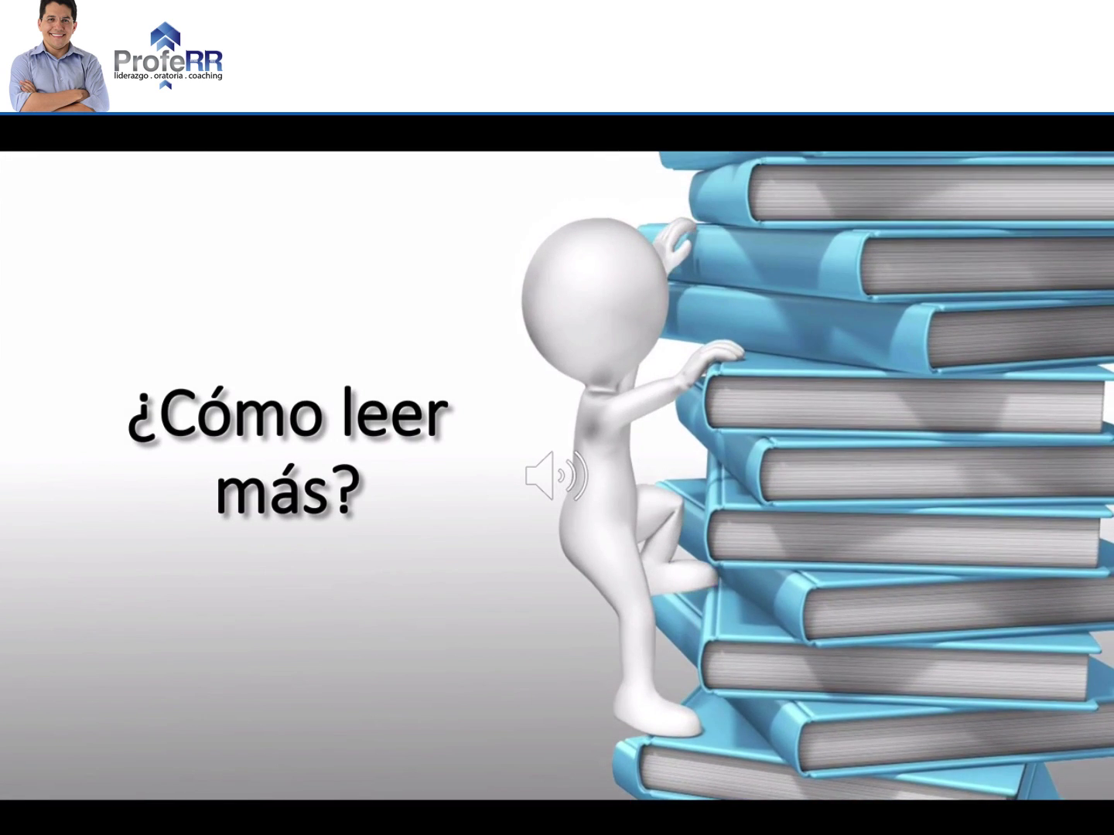
pyautogui.press('Escape')
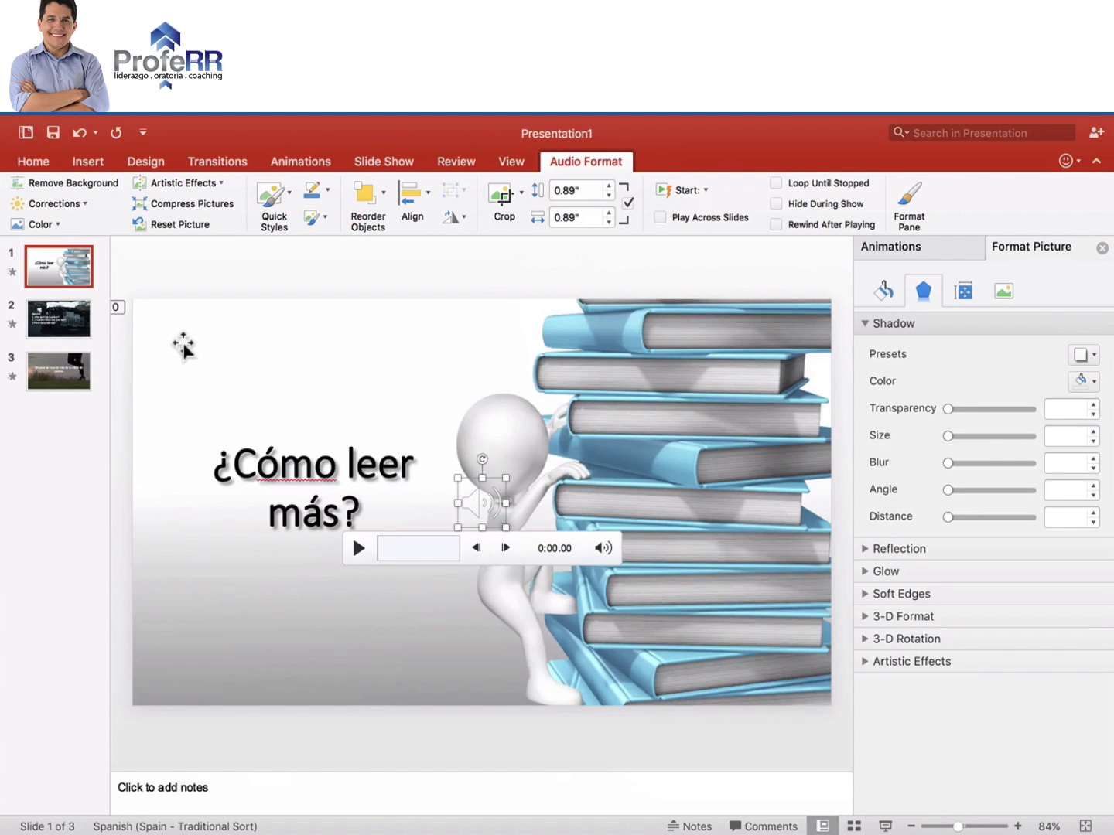
pyautogui.moveTo(481, 503)
pyautogui.click(706, 191)
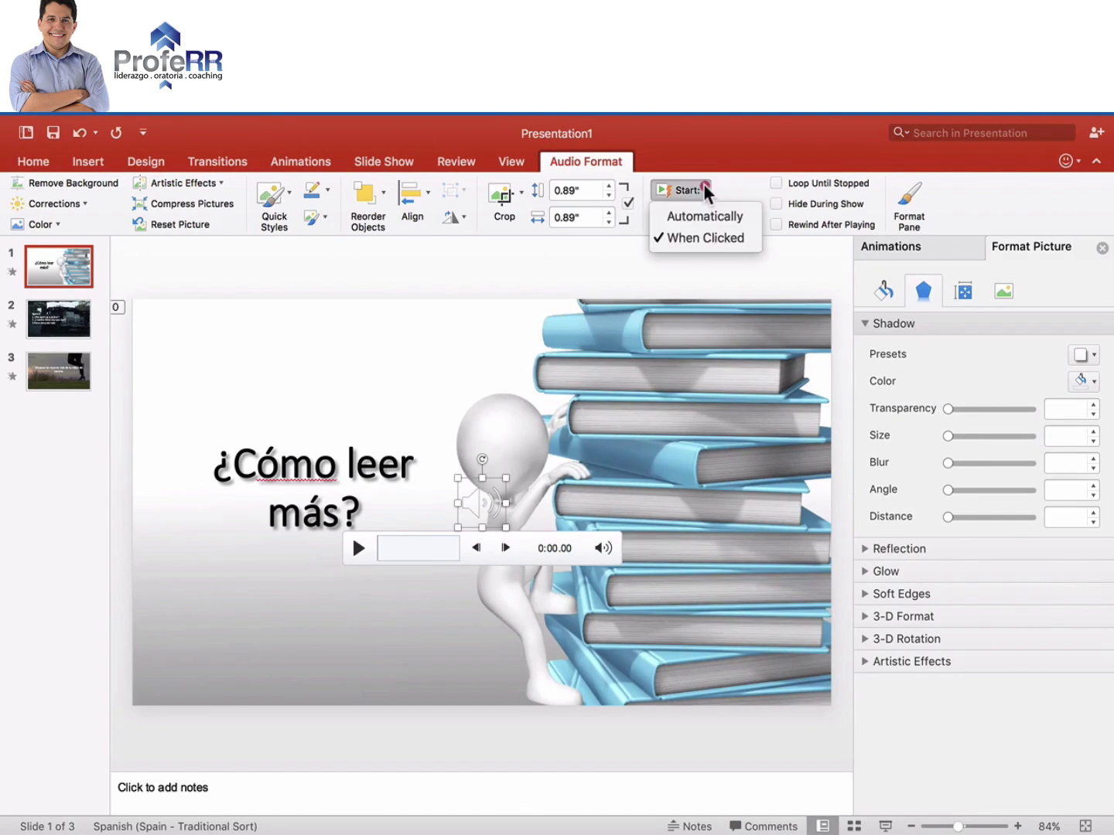
pyautogui.click(704, 218)
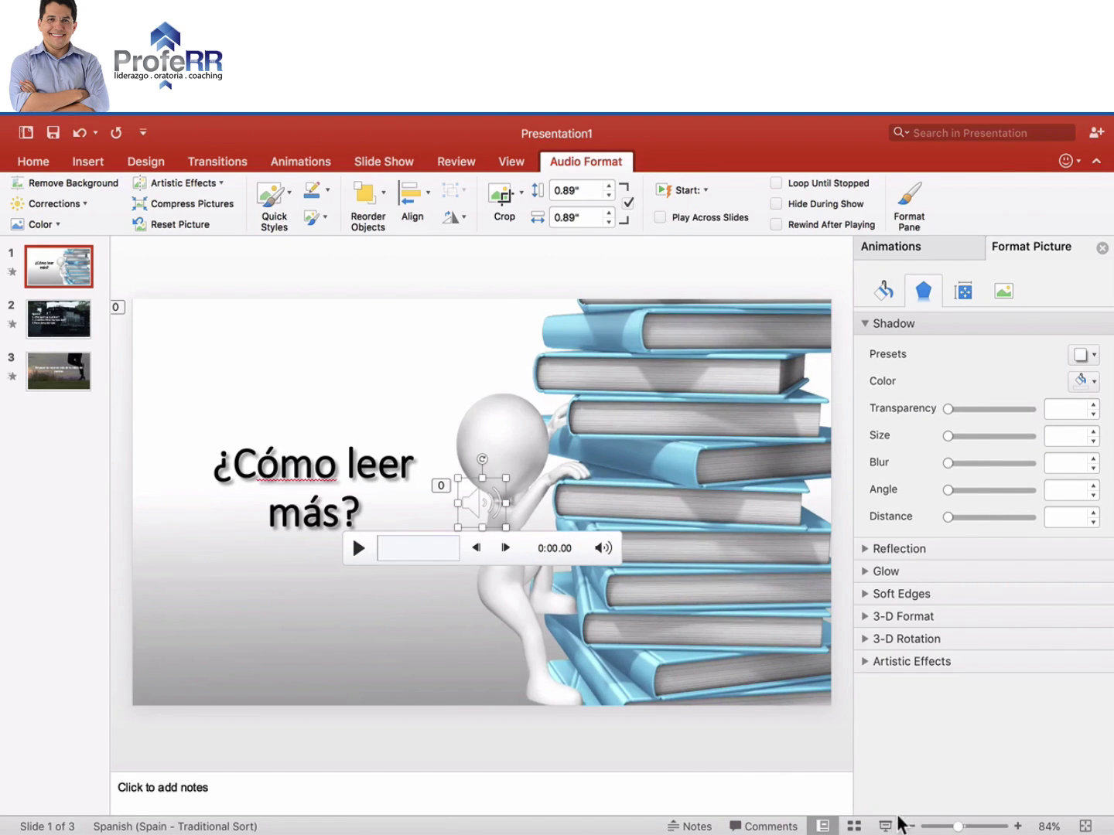
pyautogui.click(885, 826)
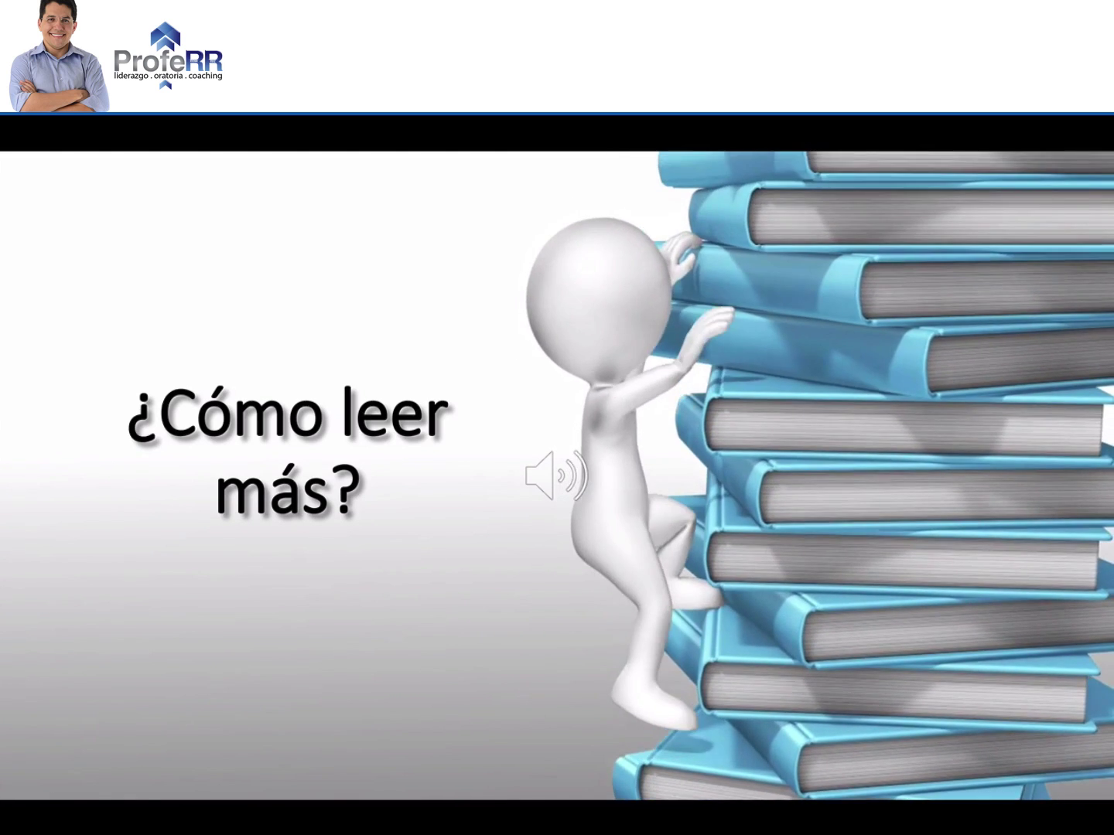
pyautogui.press('Escape')
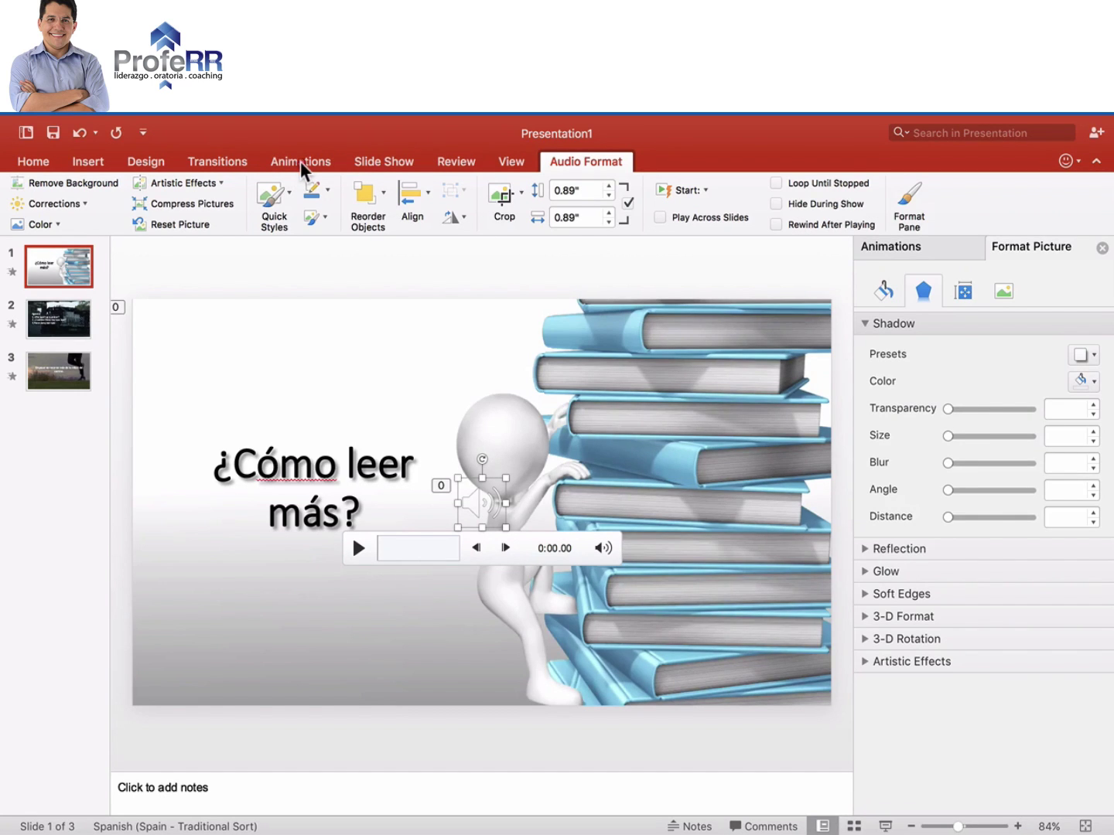
# Step: Review slide 1's climbing-video and Bee Gees audio animations in the Animation Pane, then run the show
pyautogui.click(303, 163)
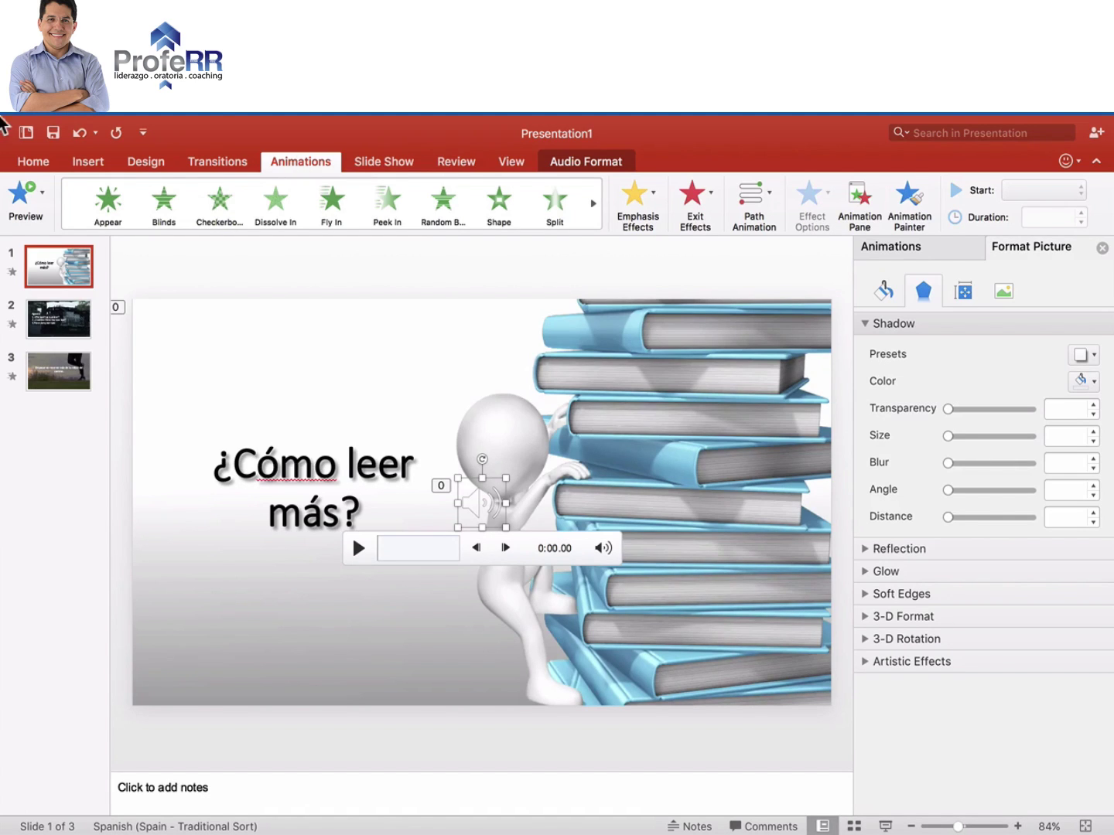
pyautogui.click(859, 199)
pyautogui.click(850, 188)
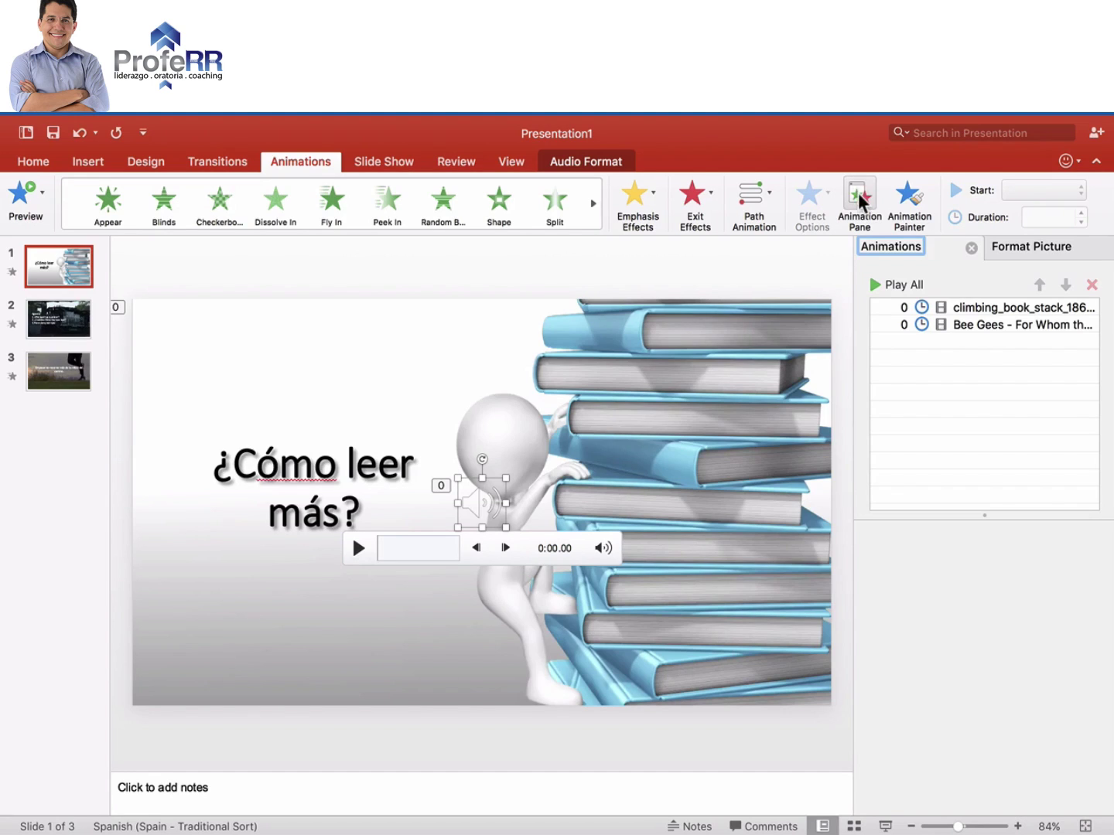
pyautogui.click(981, 309)
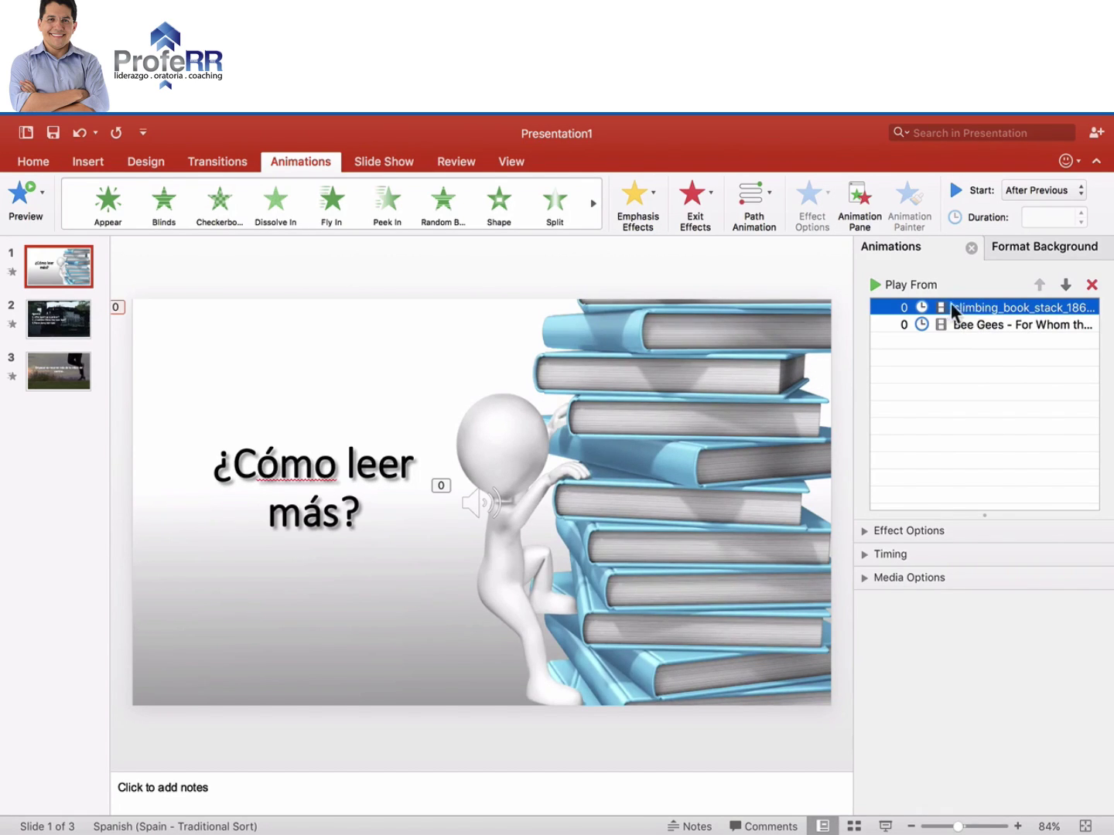
pyautogui.click(968, 324)
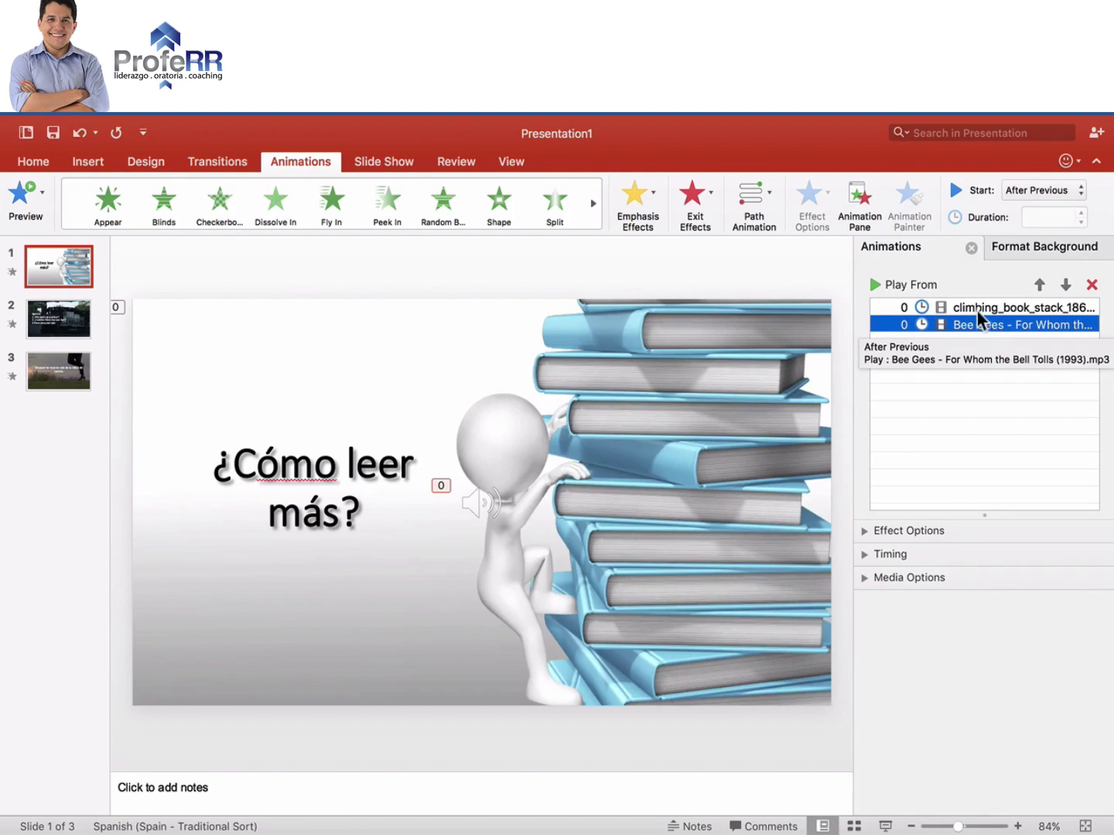
pyautogui.click(976, 309)
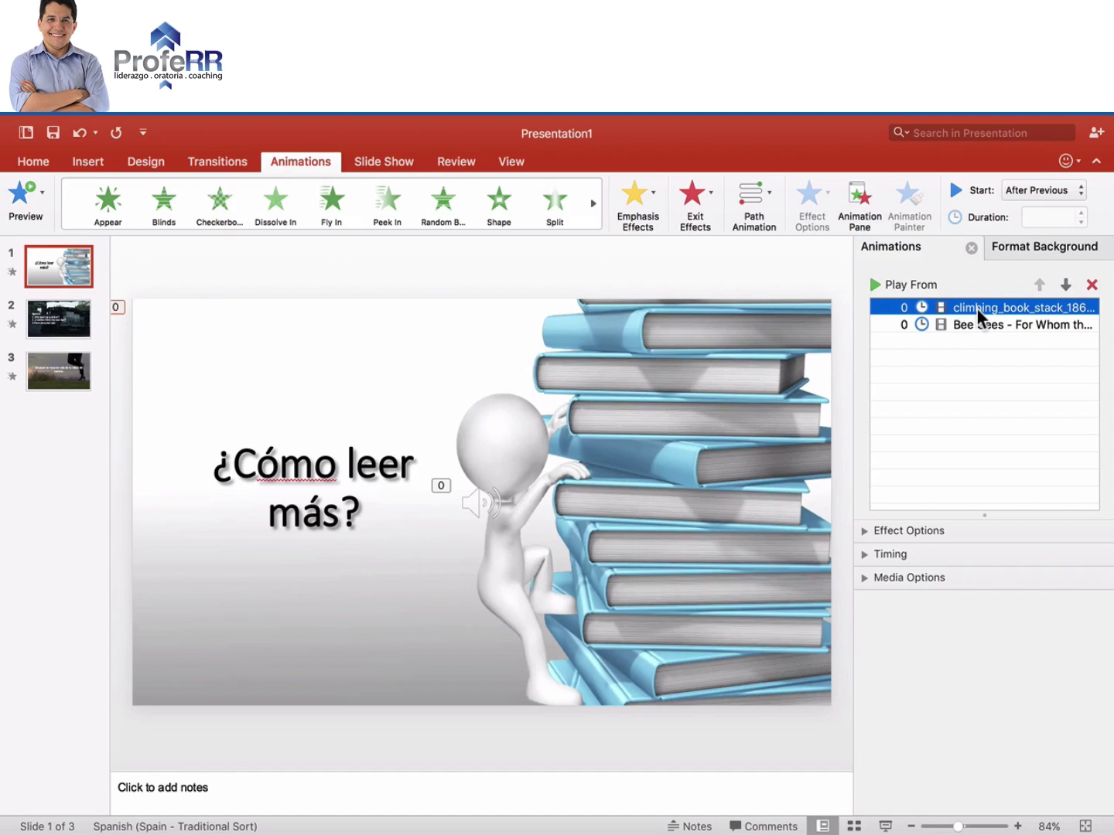
pyautogui.click(885, 824)
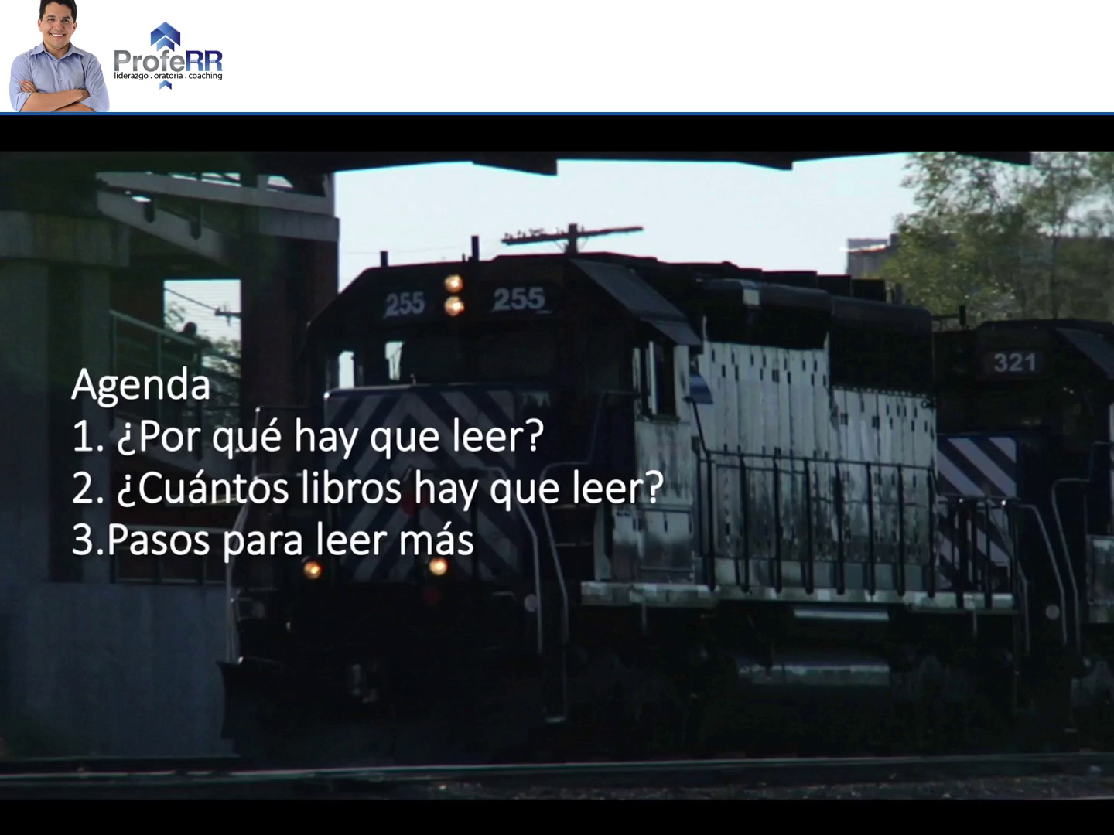
# Step: Set the Bee Gees audio on slide 1 to start With Previous, alongside the climbing video
pyautogui.press('Escape')
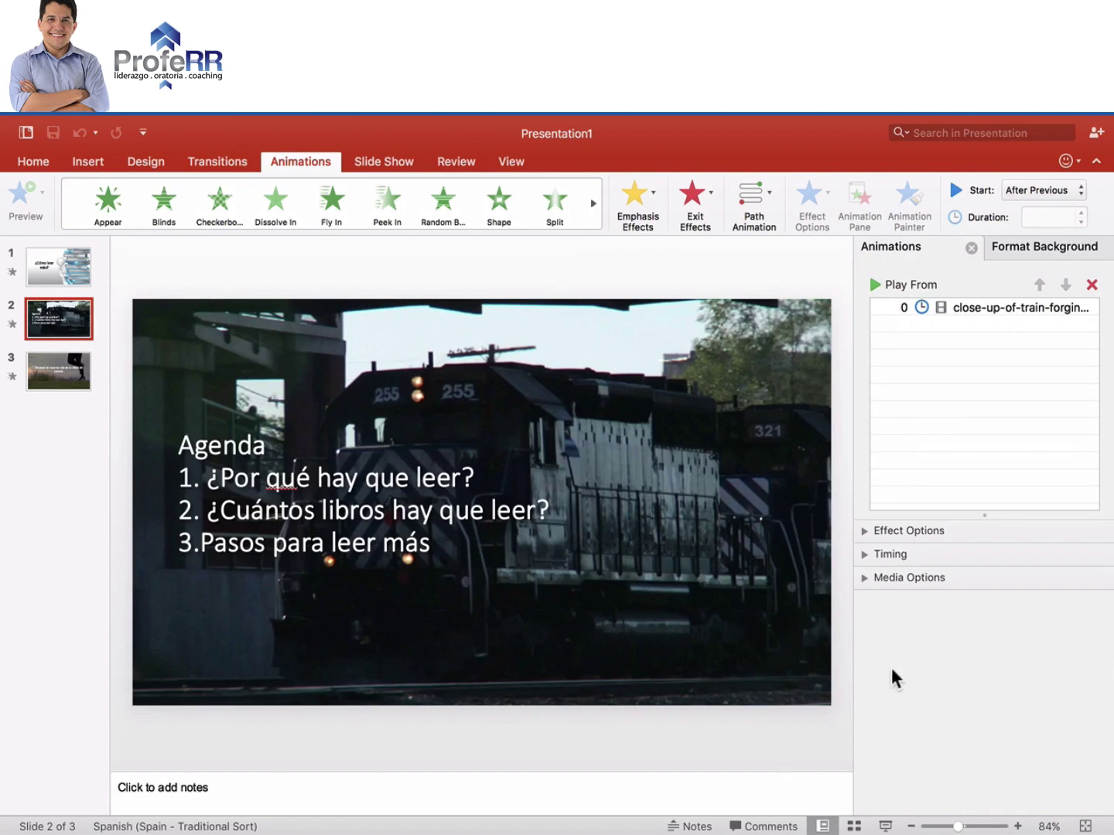
pyautogui.click(48, 265)
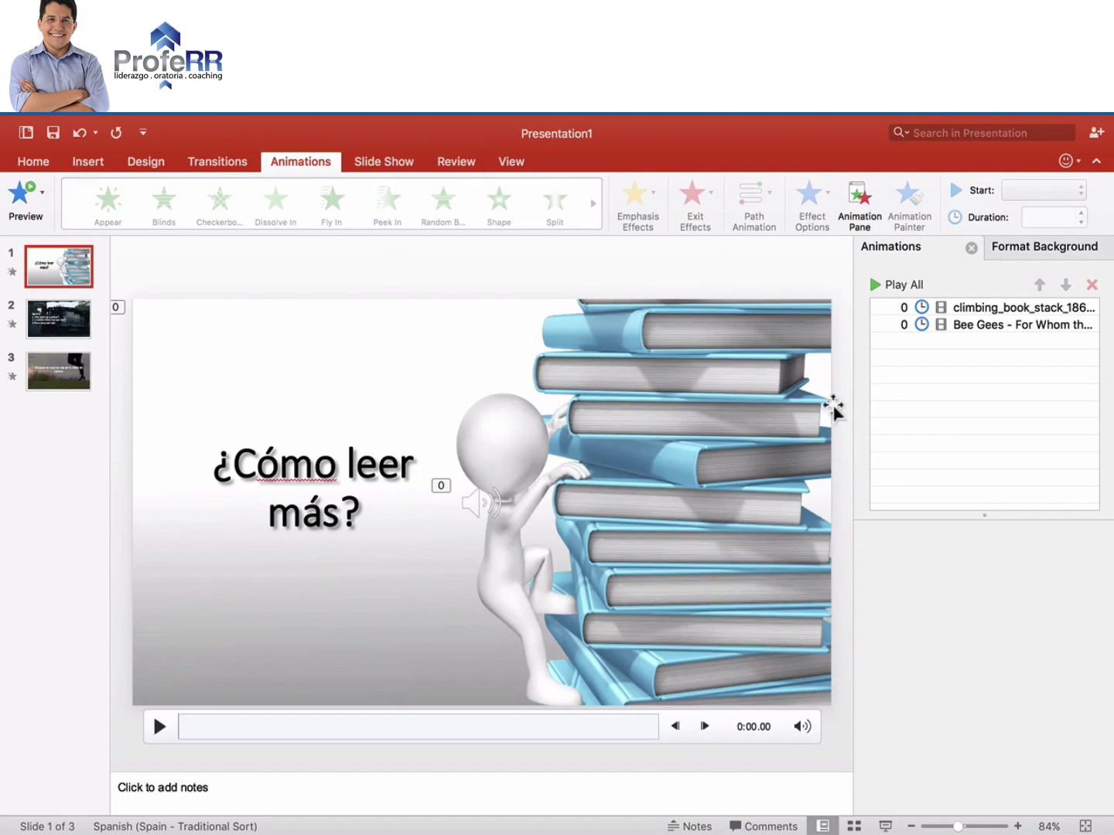
pyautogui.click(975, 324)
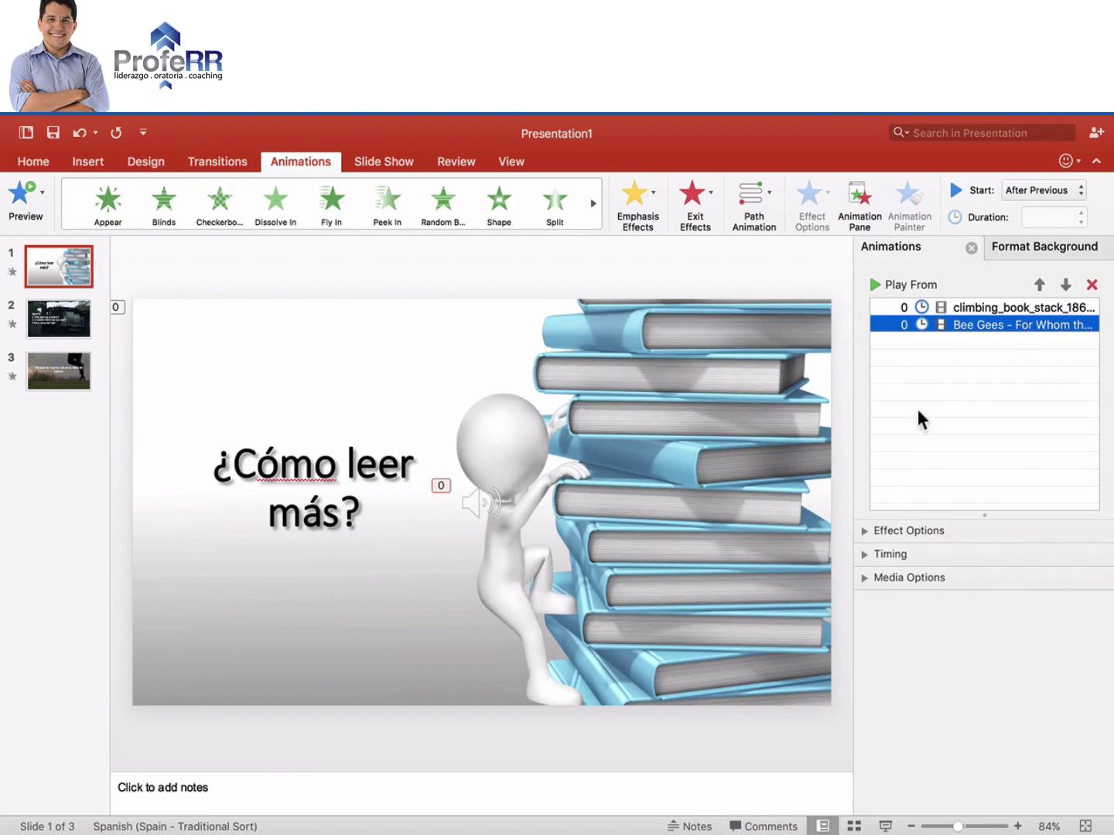
pyautogui.click(893, 553)
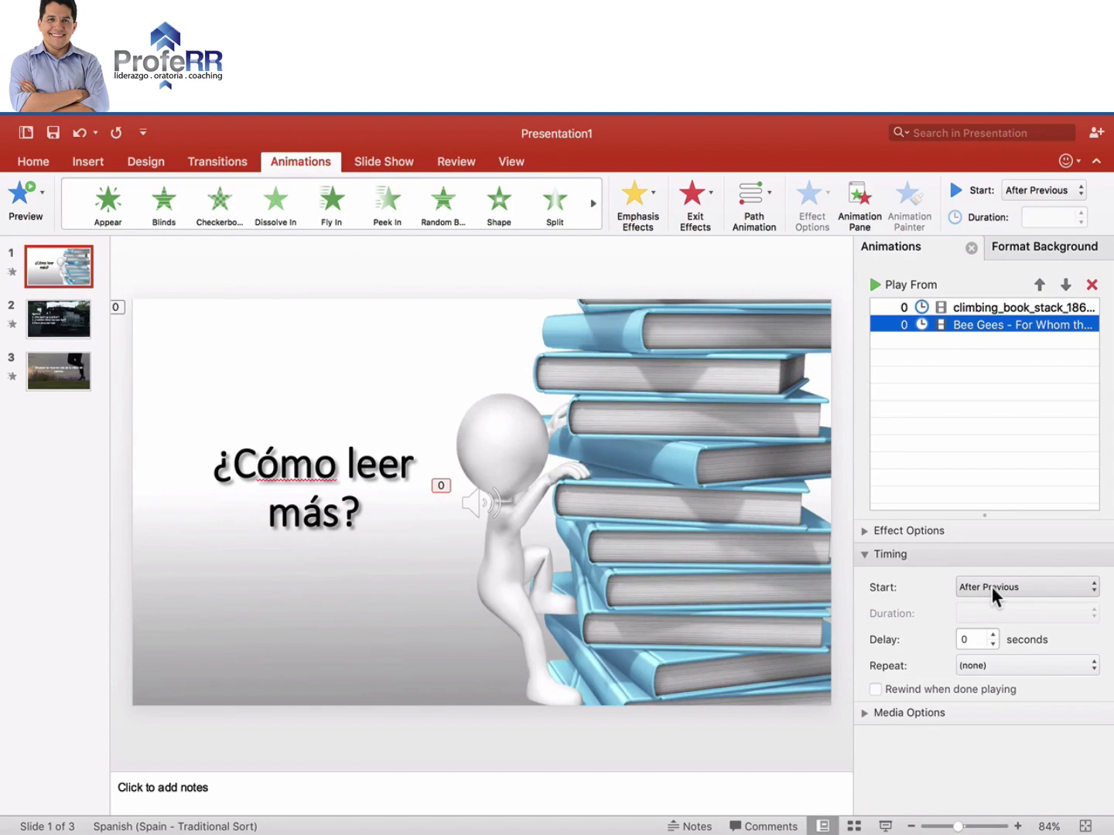
pyautogui.click(993, 586)
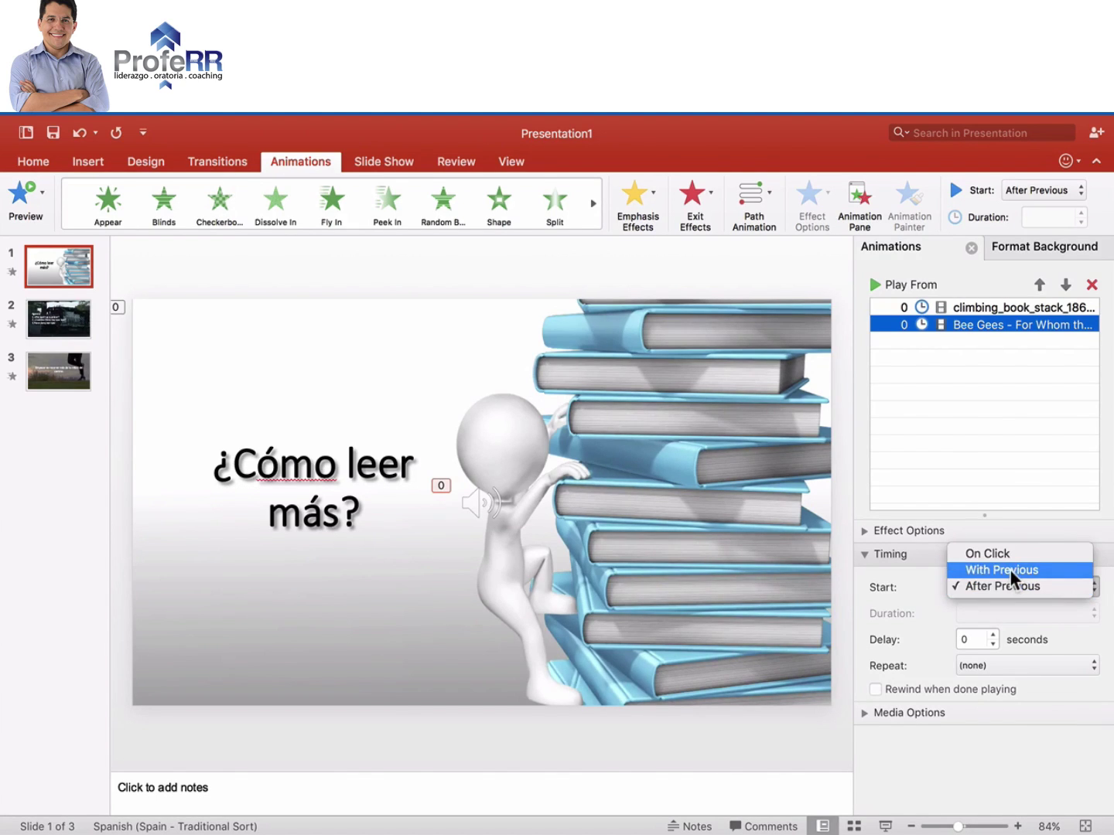
pyautogui.click(1010, 569)
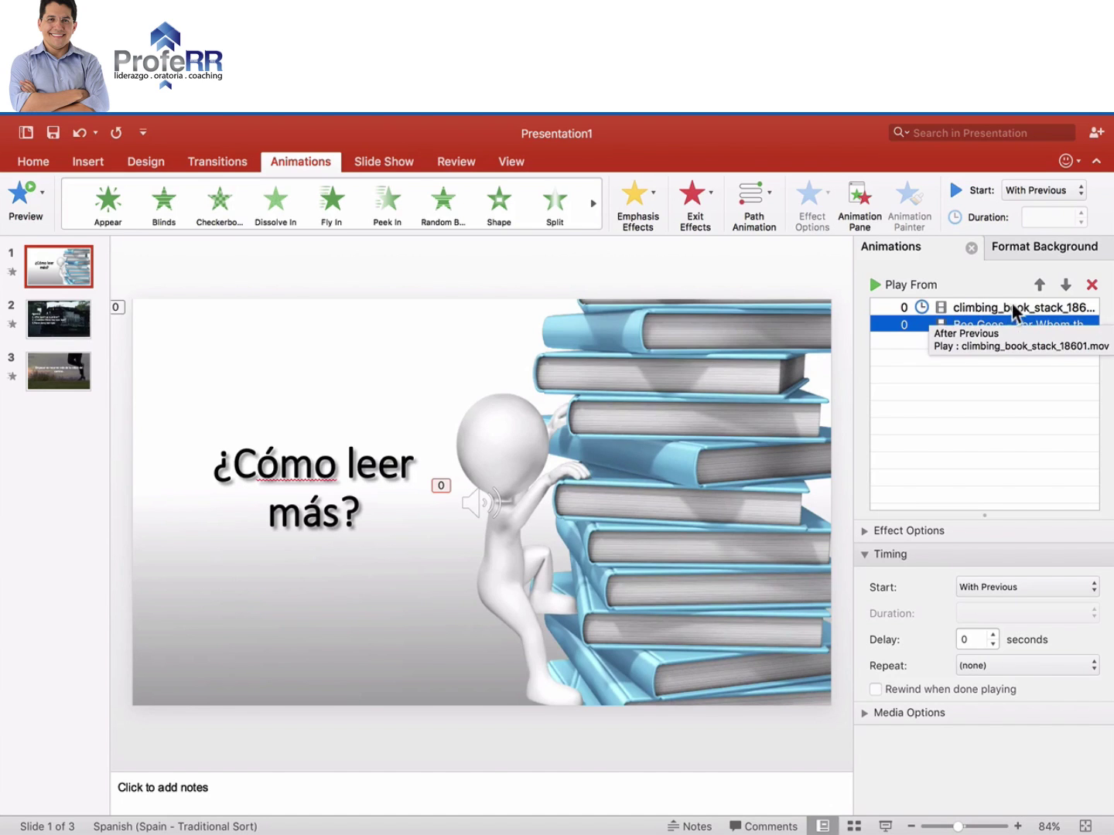
pyautogui.click(886, 826)
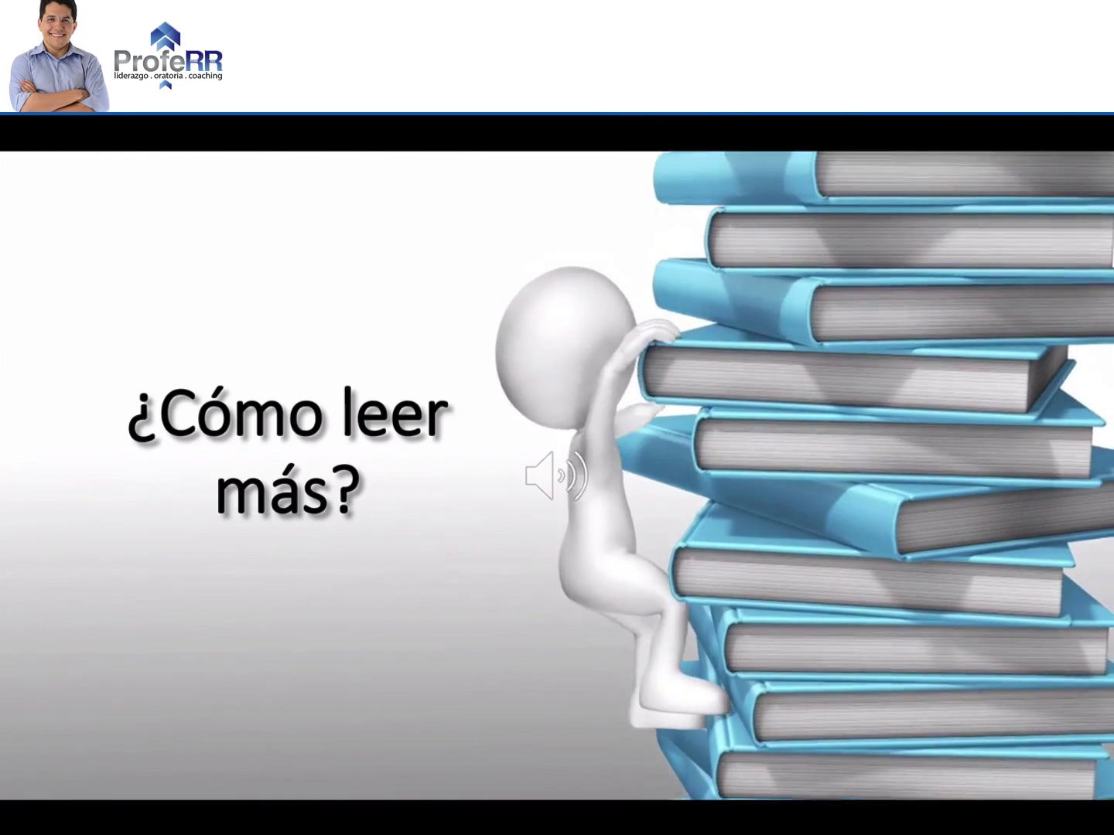
pyautogui.press('XF86AudioRaiseVolume')
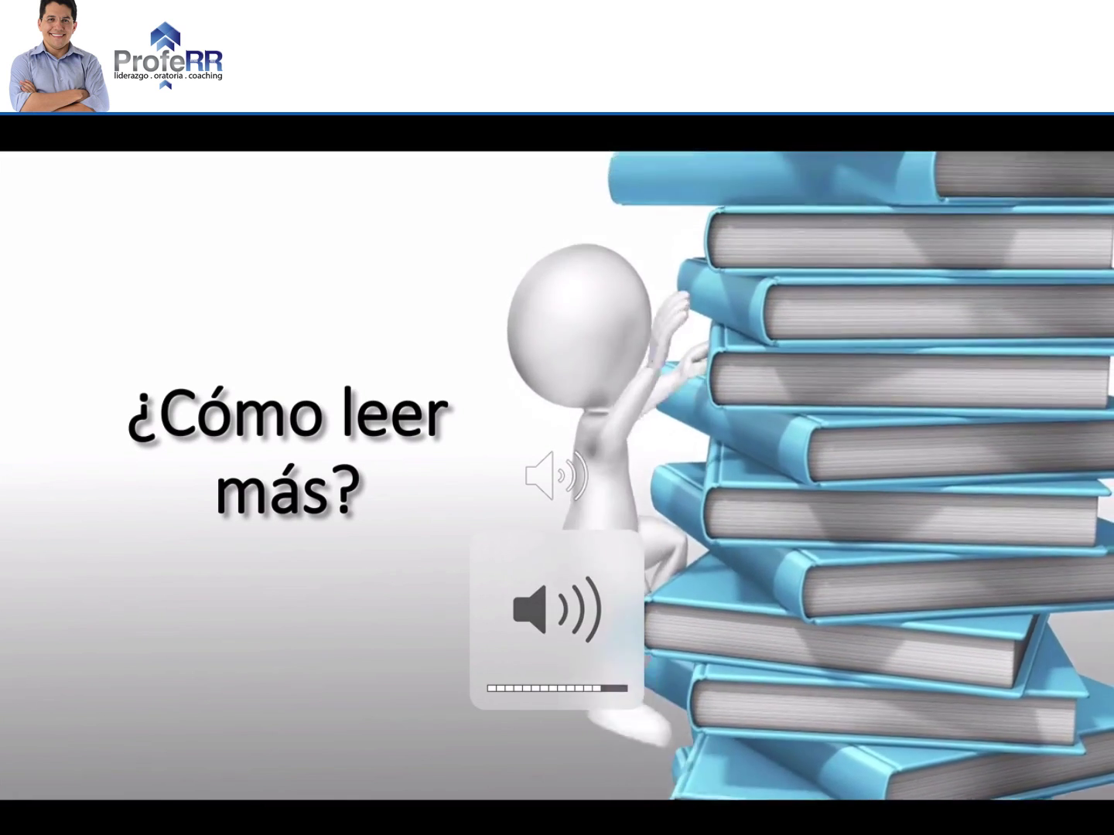
pyautogui.press('XF86AudioRaiseVolume')
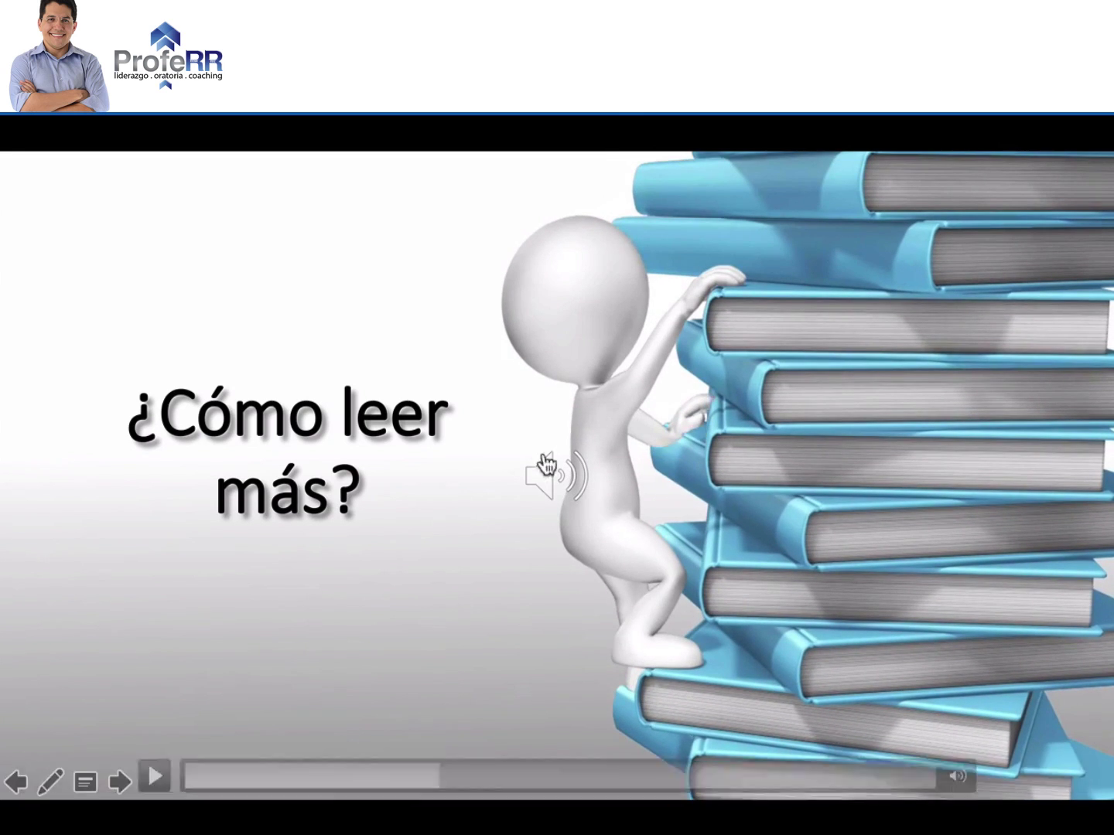
pyautogui.moveTo(555, 475)
pyautogui.press('Escape')
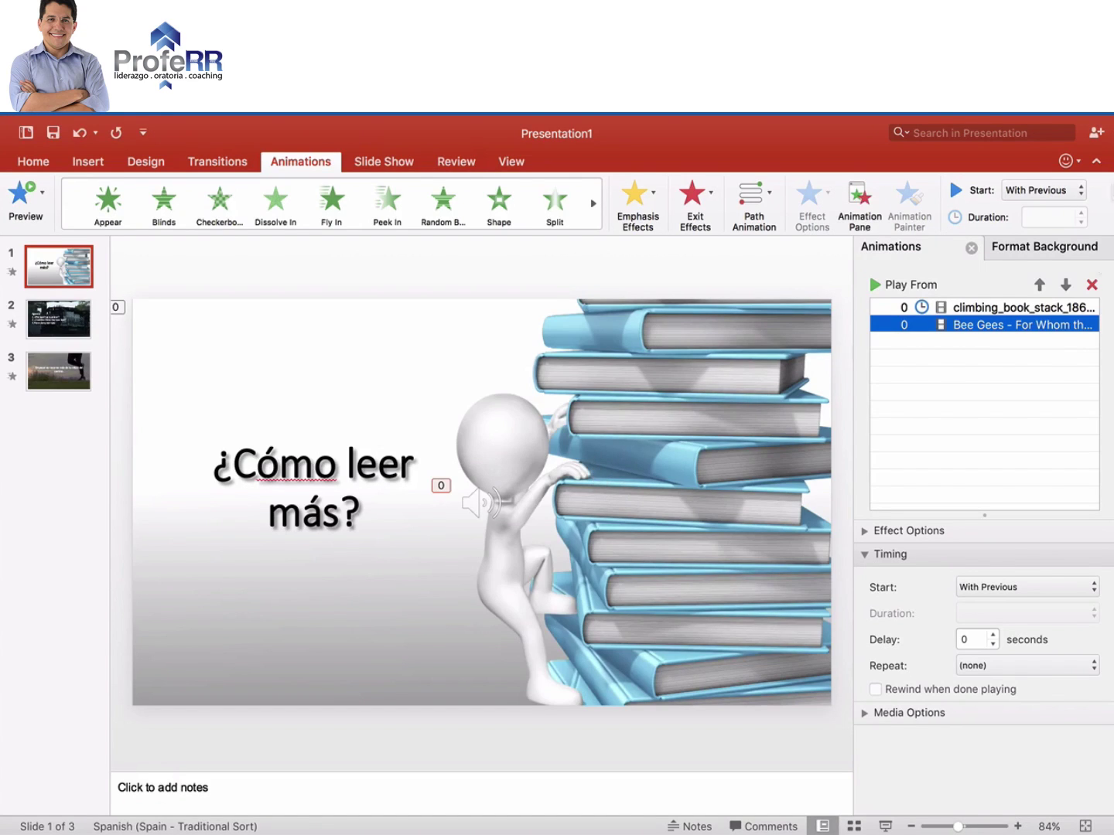
# Step: Remove the Bee Gees audio and climbing video animations and move the speaker icon below the slide
pyautogui.click(1091, 284)
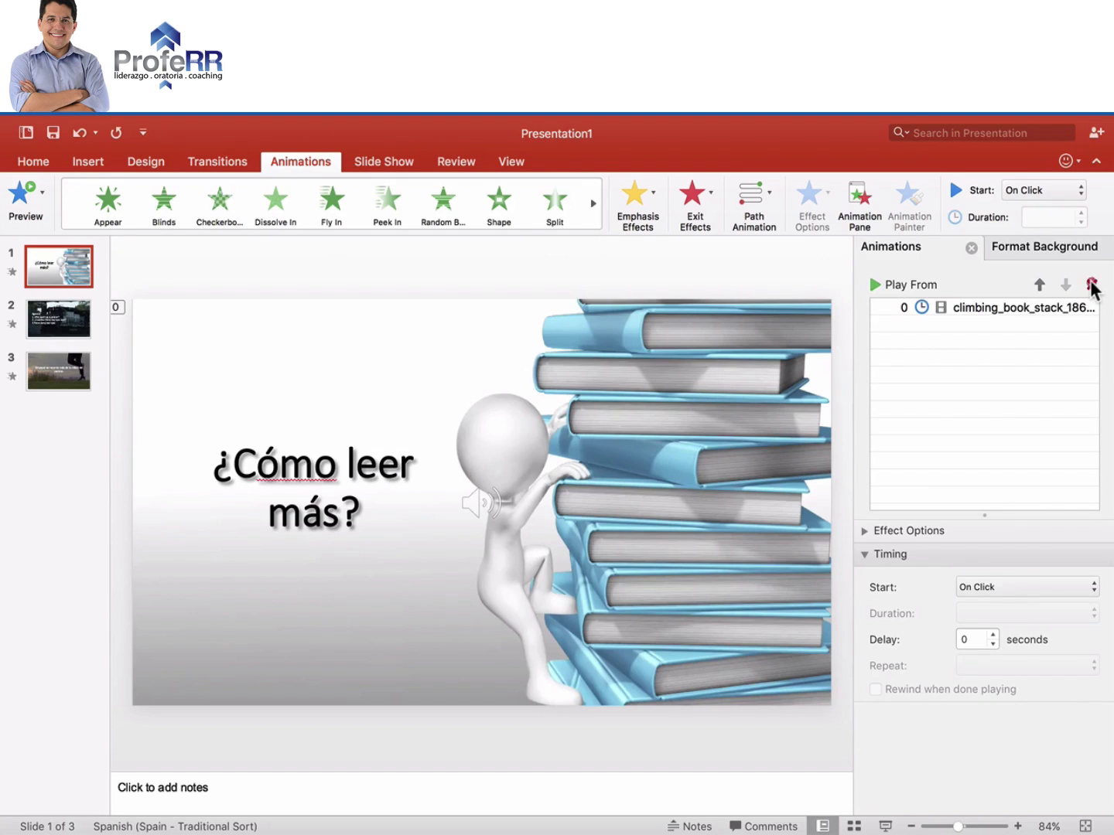
pyautogui.click(1092, 286)
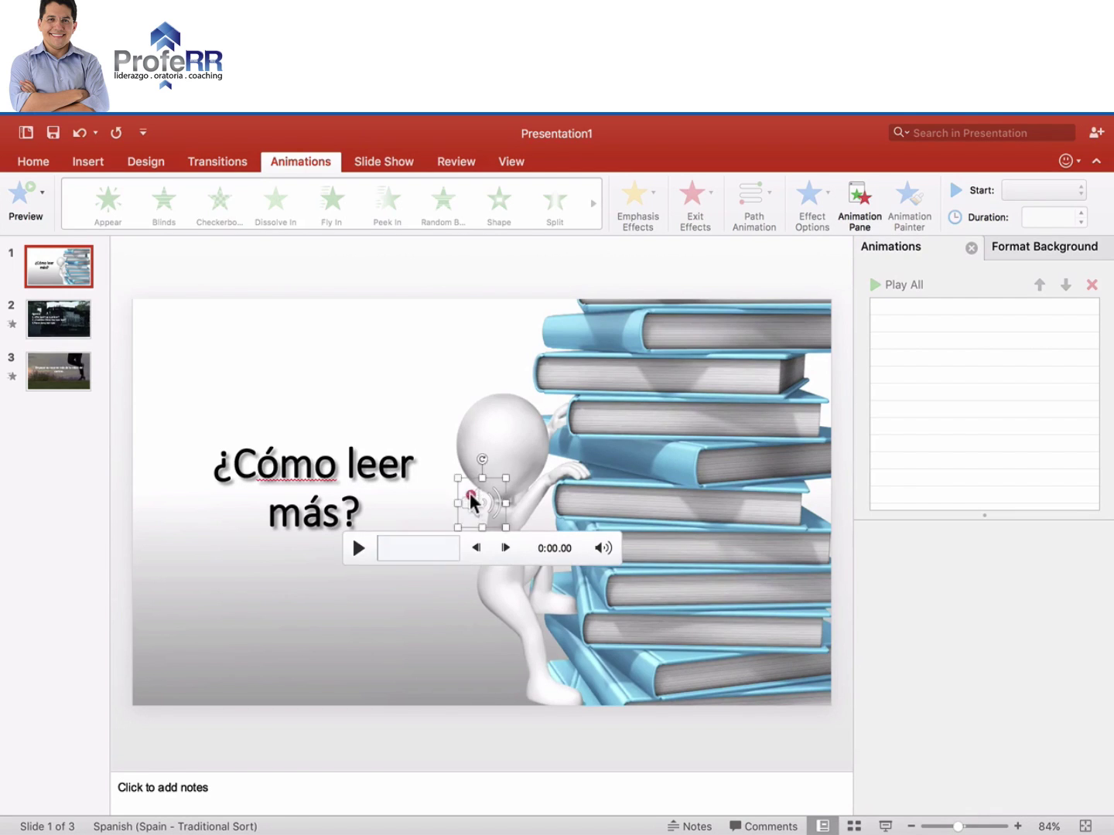
pyautogui.moveTo(467, 497); pyautogui.dragTo(646, 728)
pyautogui.click(420, 734)
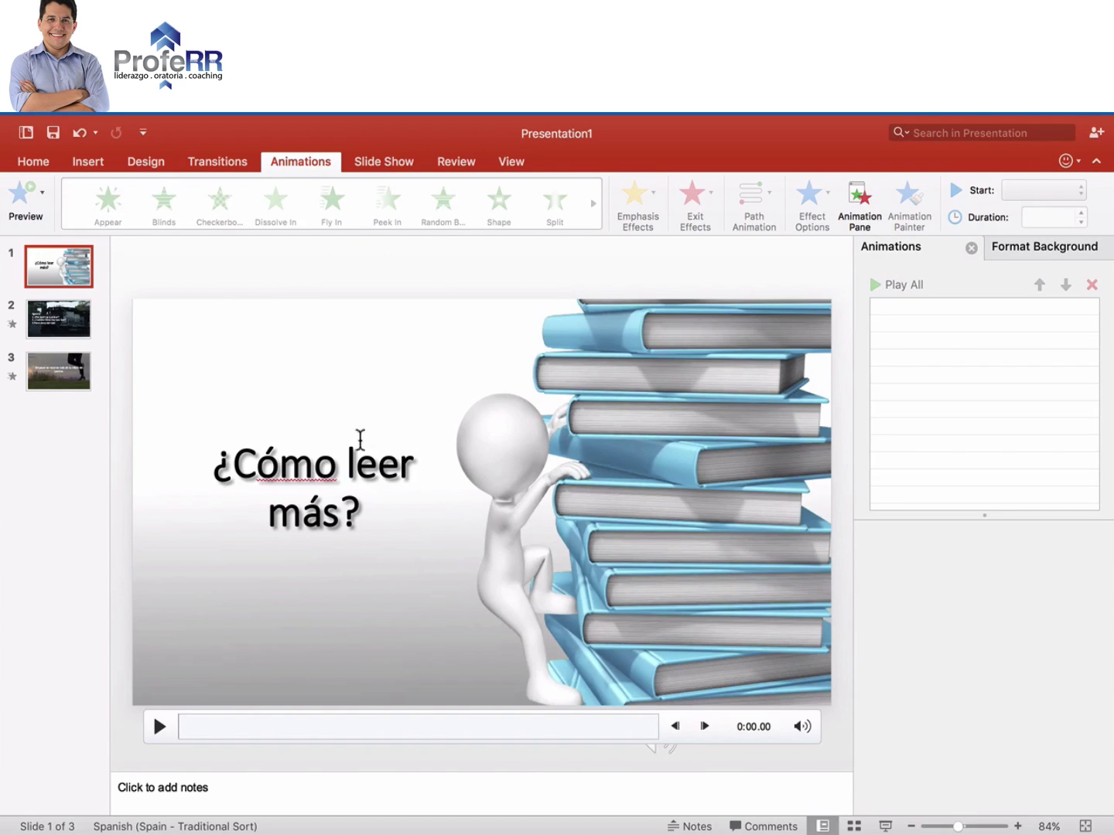
# Step: Preview slide 1 as a full-screen slide show, then return to editing
pyautogui.click(886, 826)
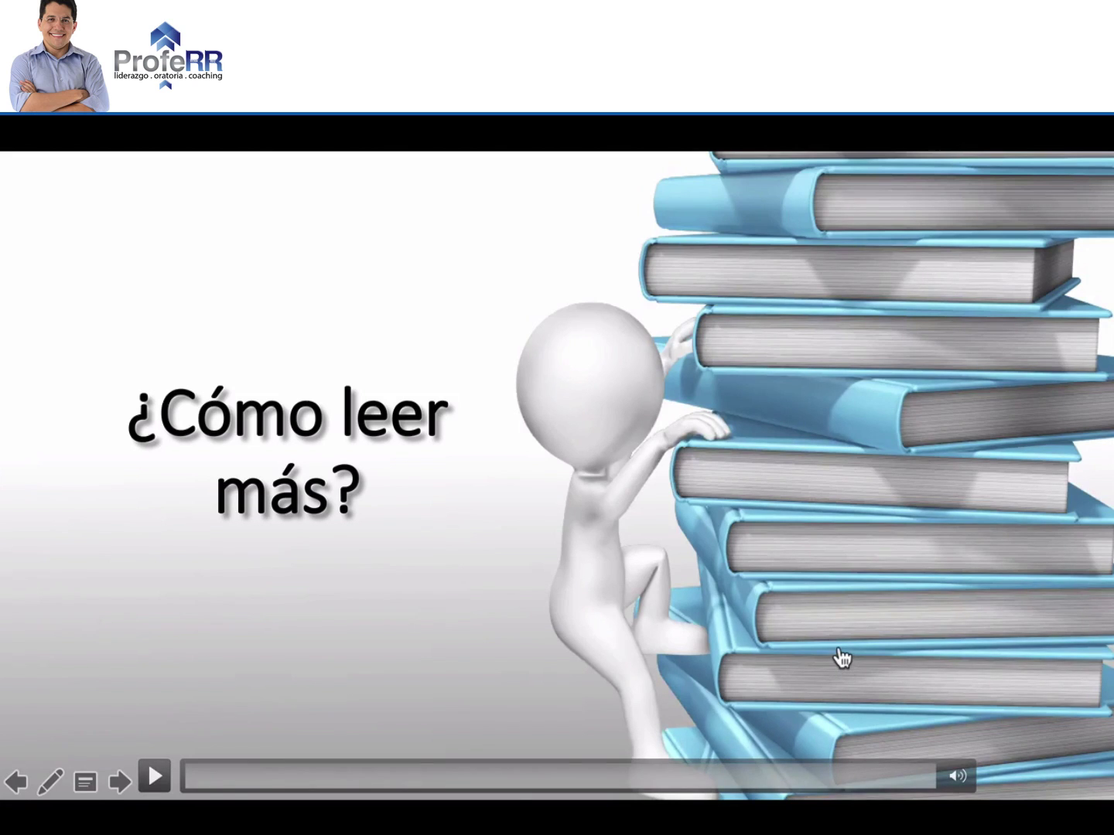
pyautogui.press('Escape')
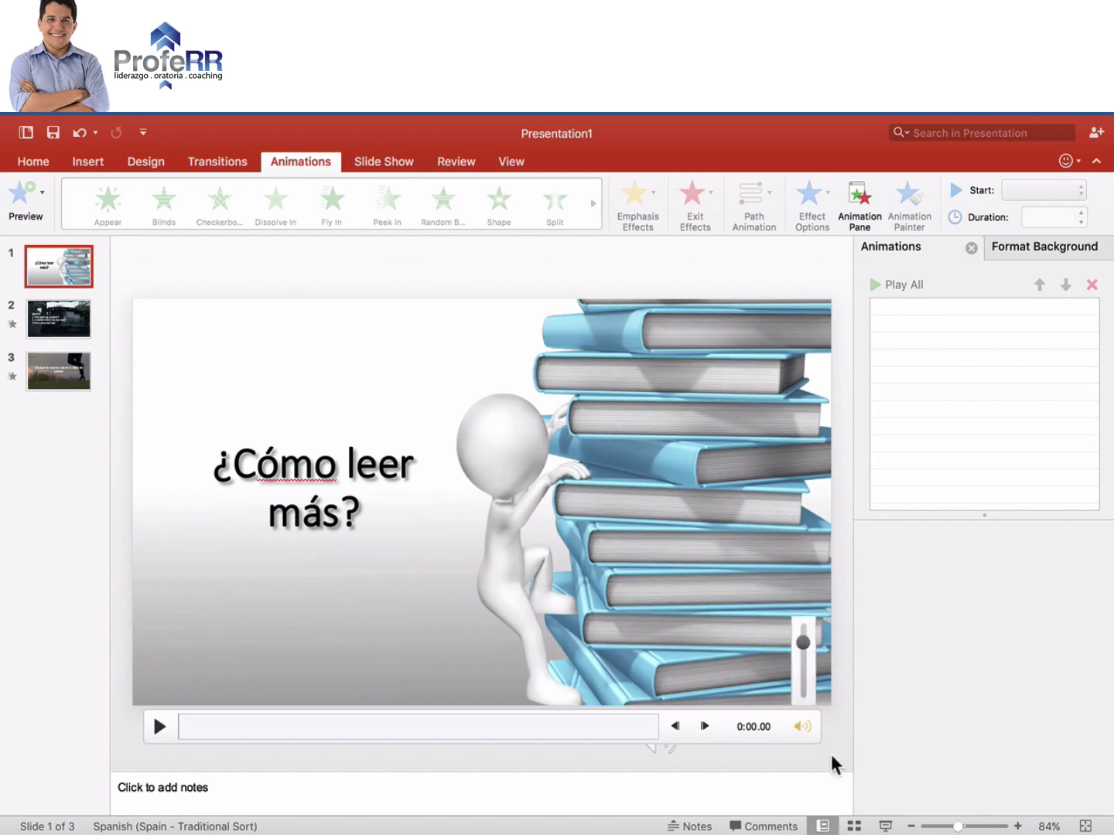
pyautogui.click(884, 827)
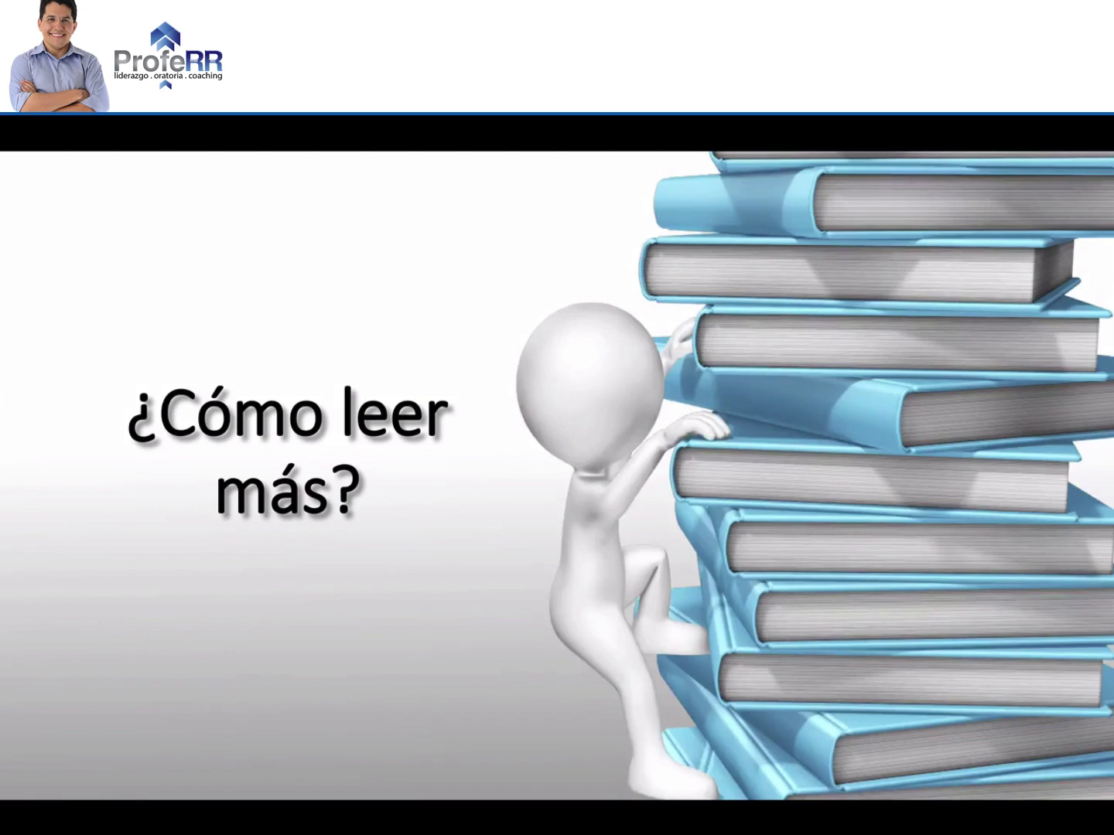
pyautogui.press('Escape')
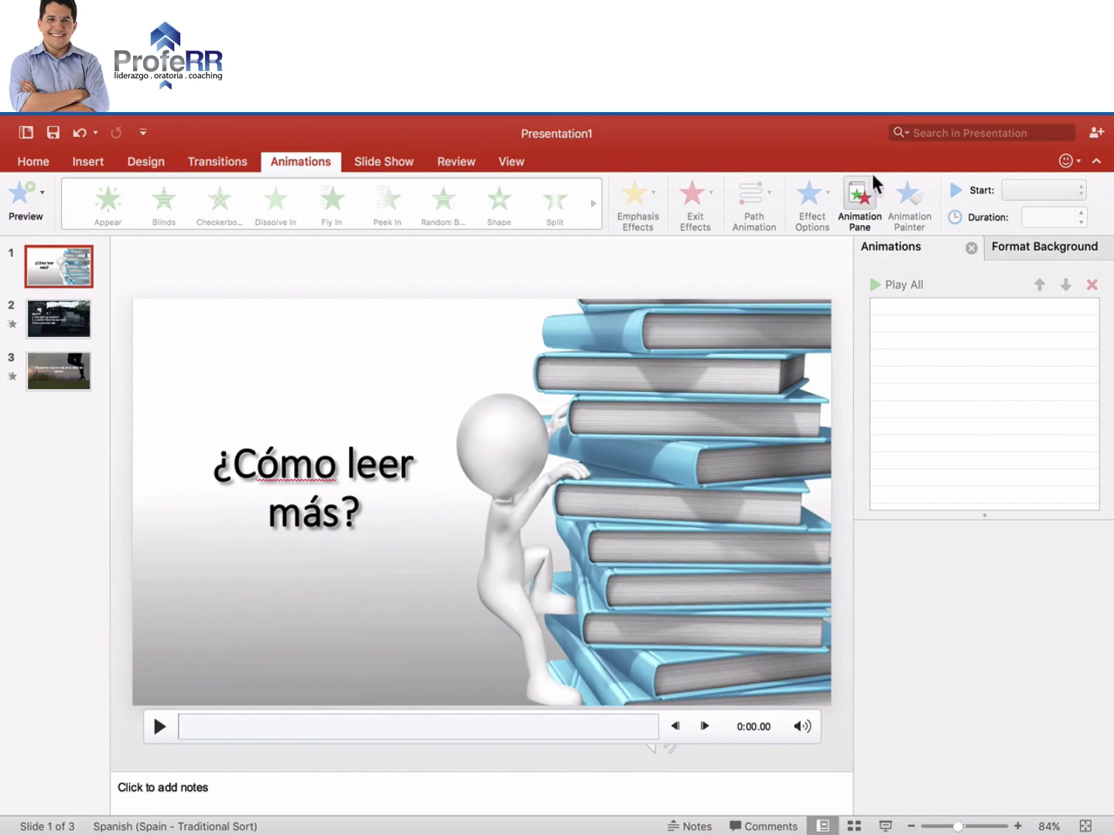
# Step: Set the book-stack background video on slide 1 to start Automatically
pyautogui.click(862, 190)
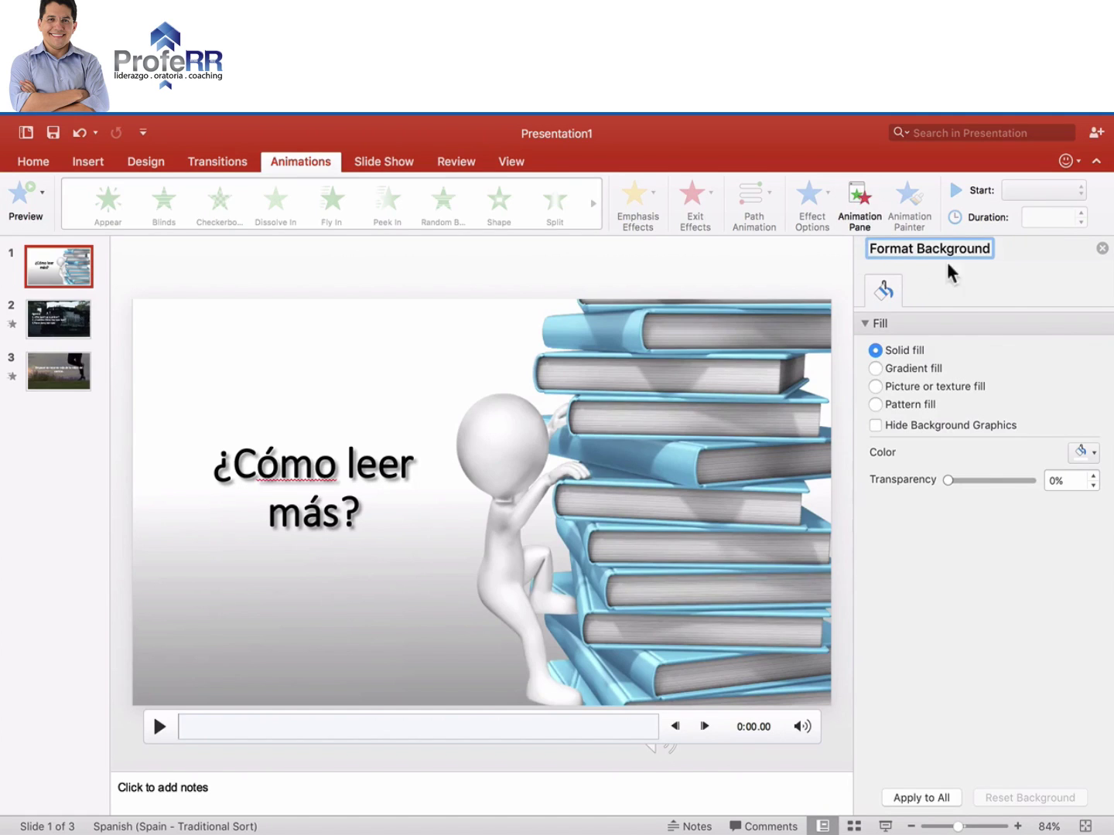
pyautogui.click(857, 198)
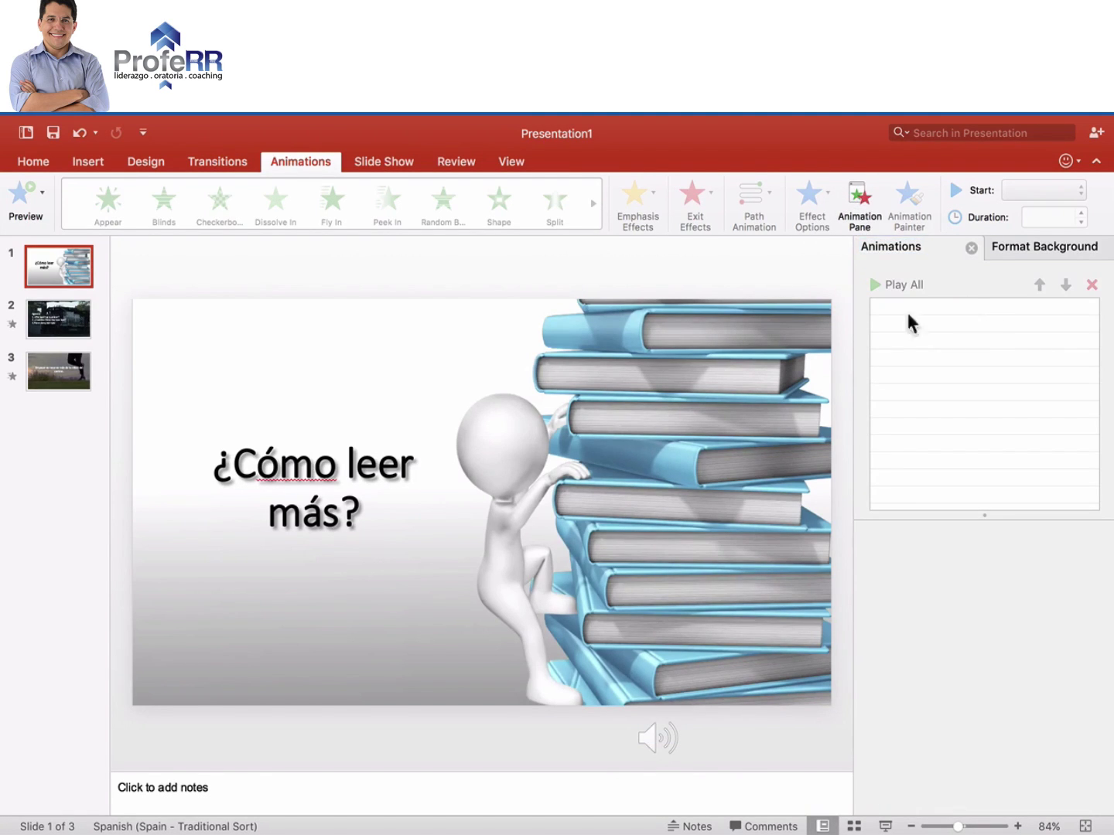
pyautogui.click(706, 325)
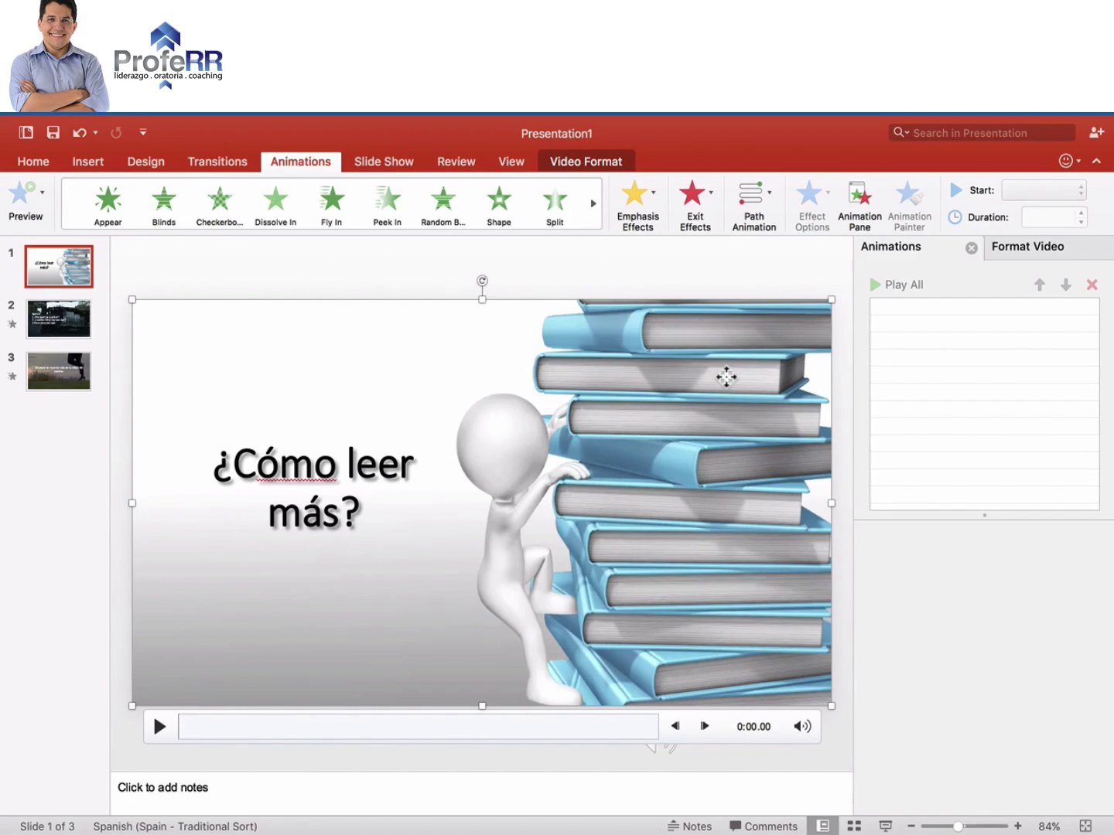
pyautogui.click(608, 161)
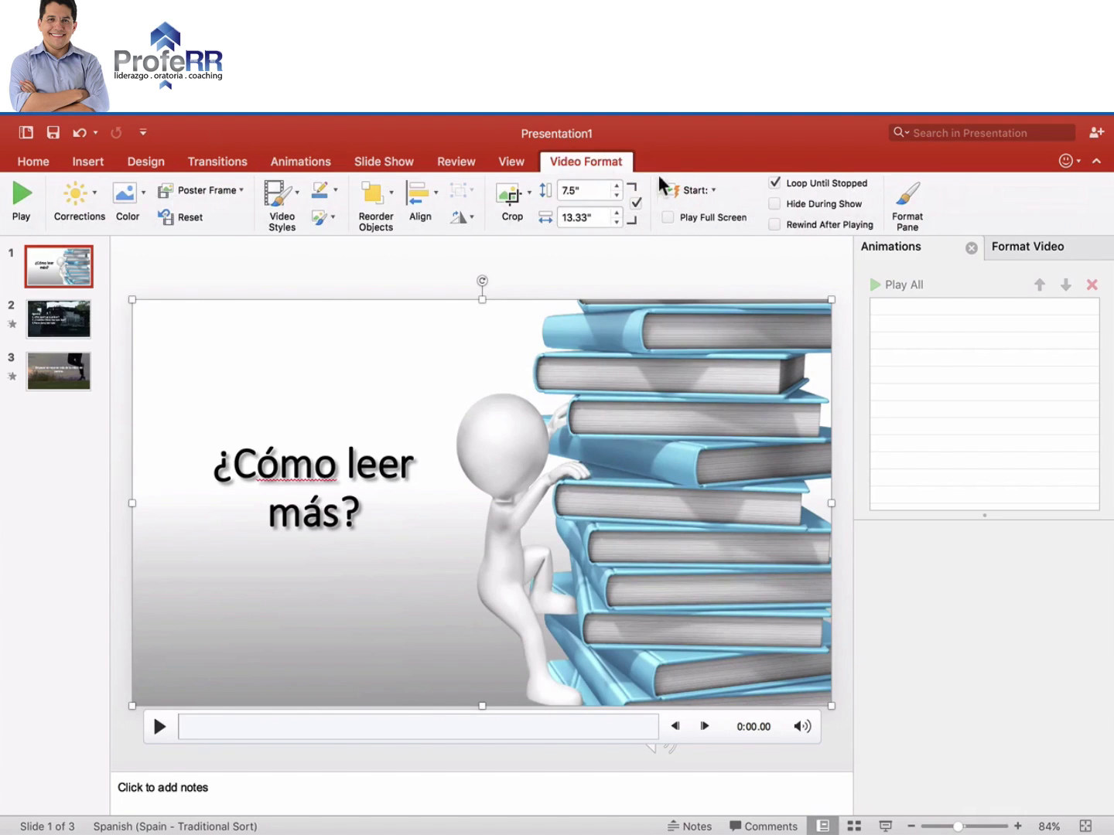
pyautogui.click(713, 190)
pyautogui.click(709, 213)
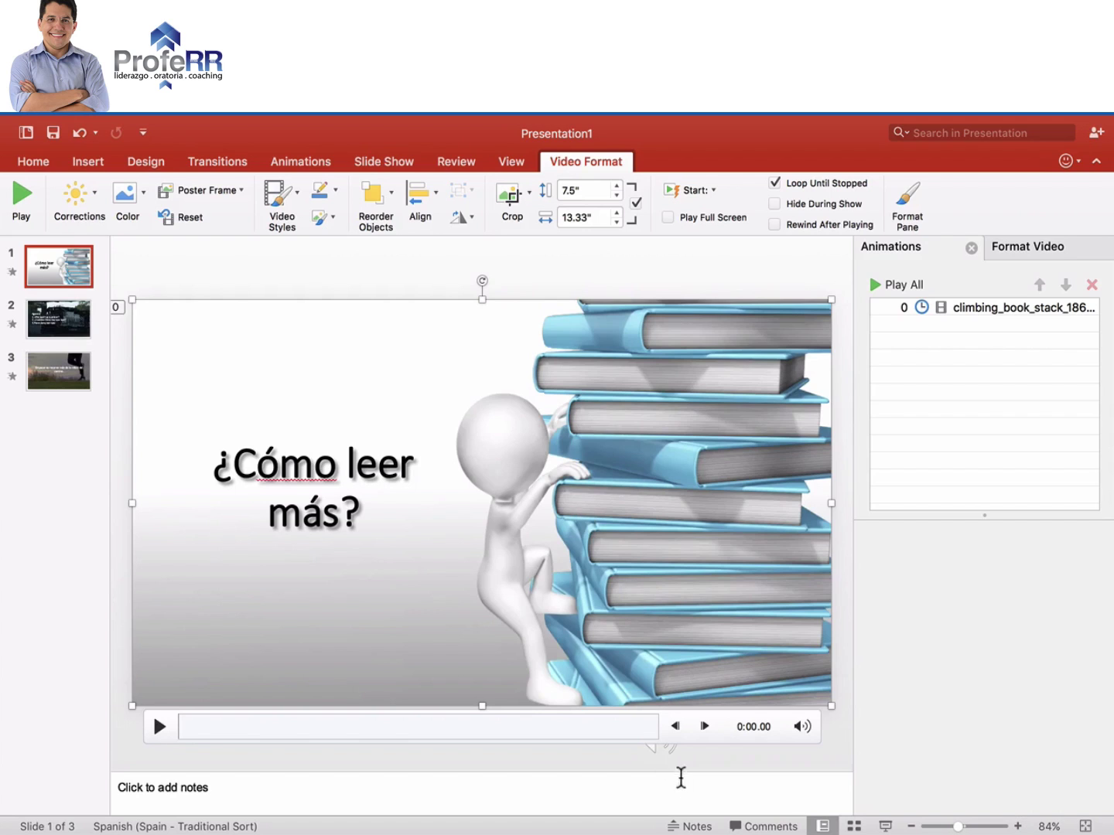
pyautogui.click(659, 748)
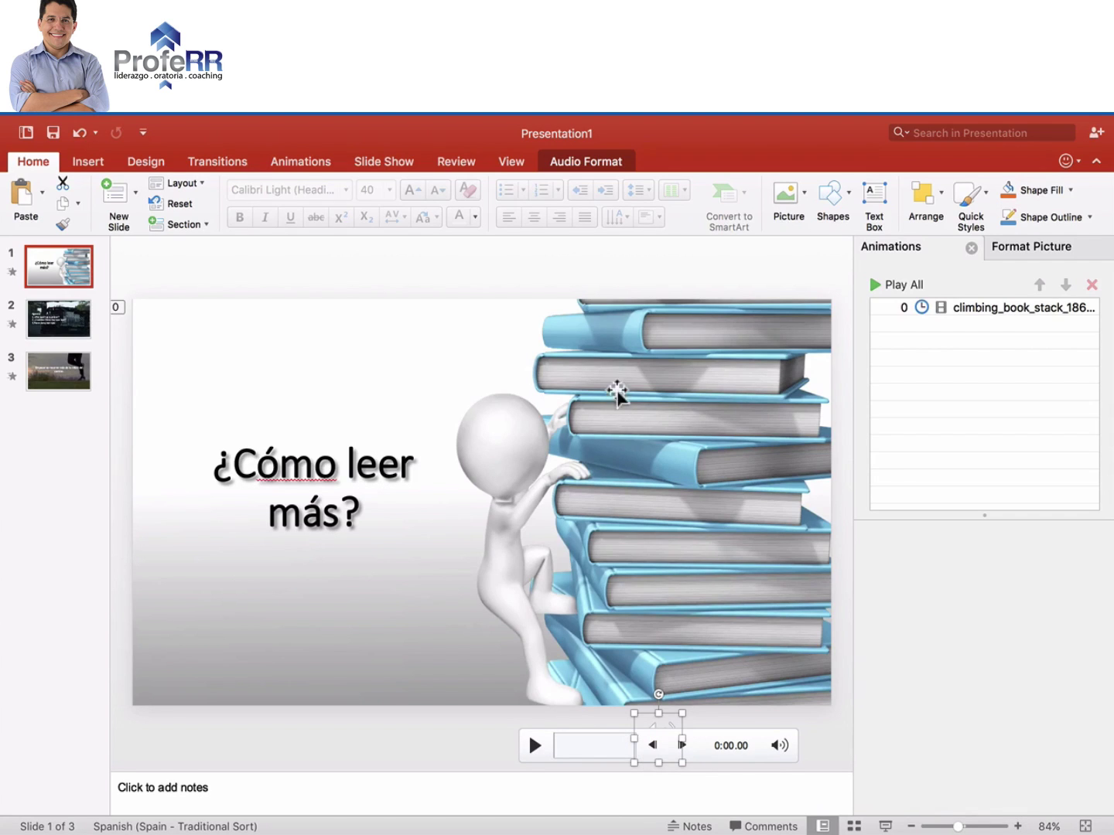
# Step: Set the slide 1 music to start Automatically and, in the Animation Pane, With Previous
pyautogui.click(607, 166)
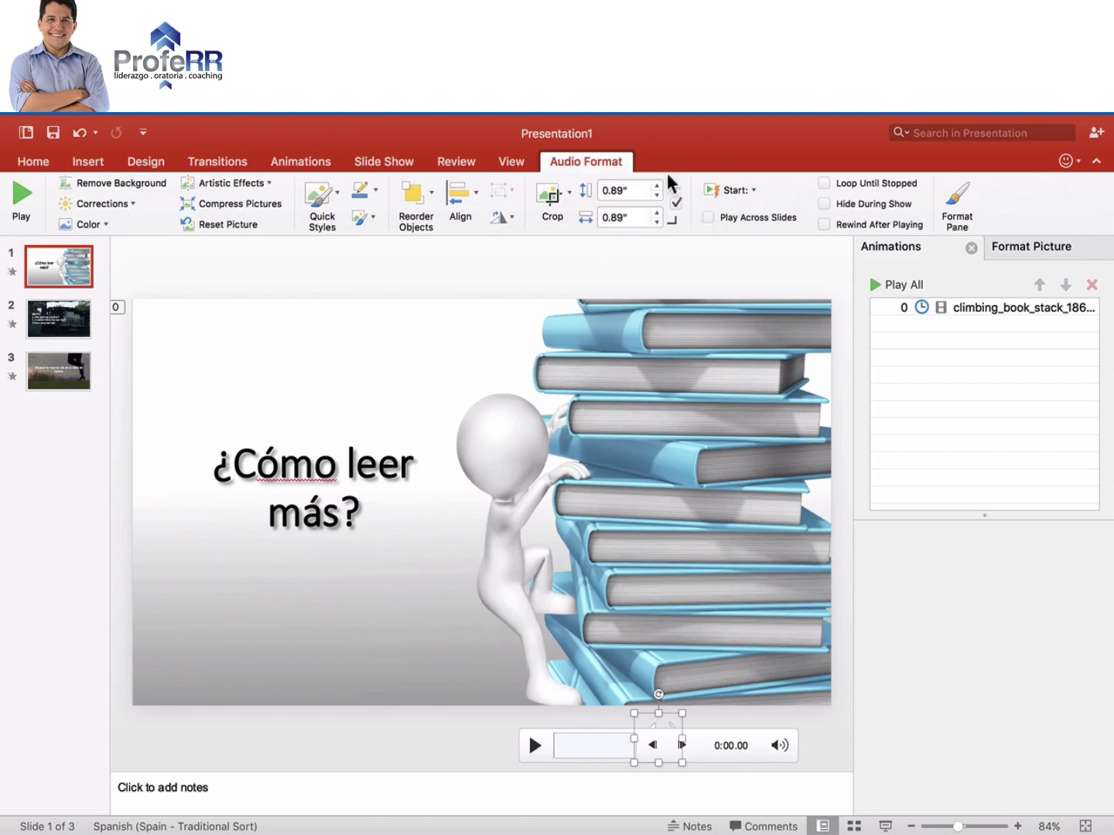
pyautogui.click(723, 190)
pyautogui.click(735, 216)
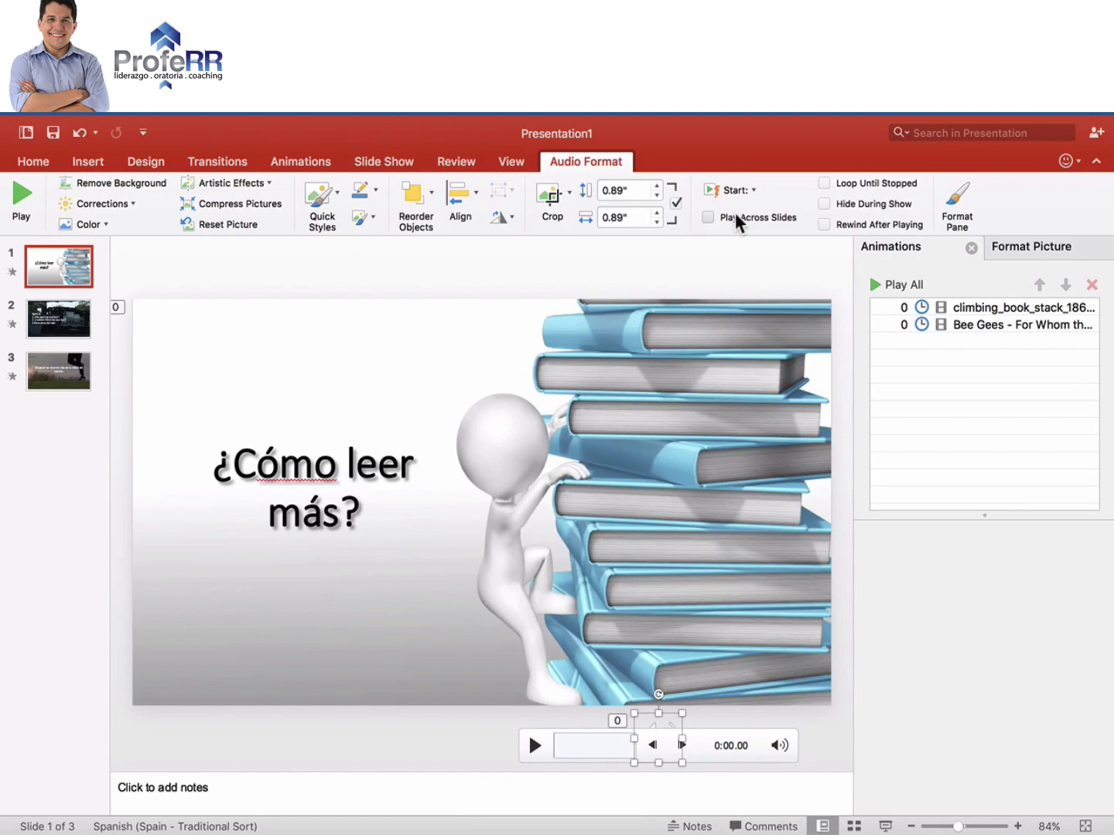
pyautogui.click(961, 325)
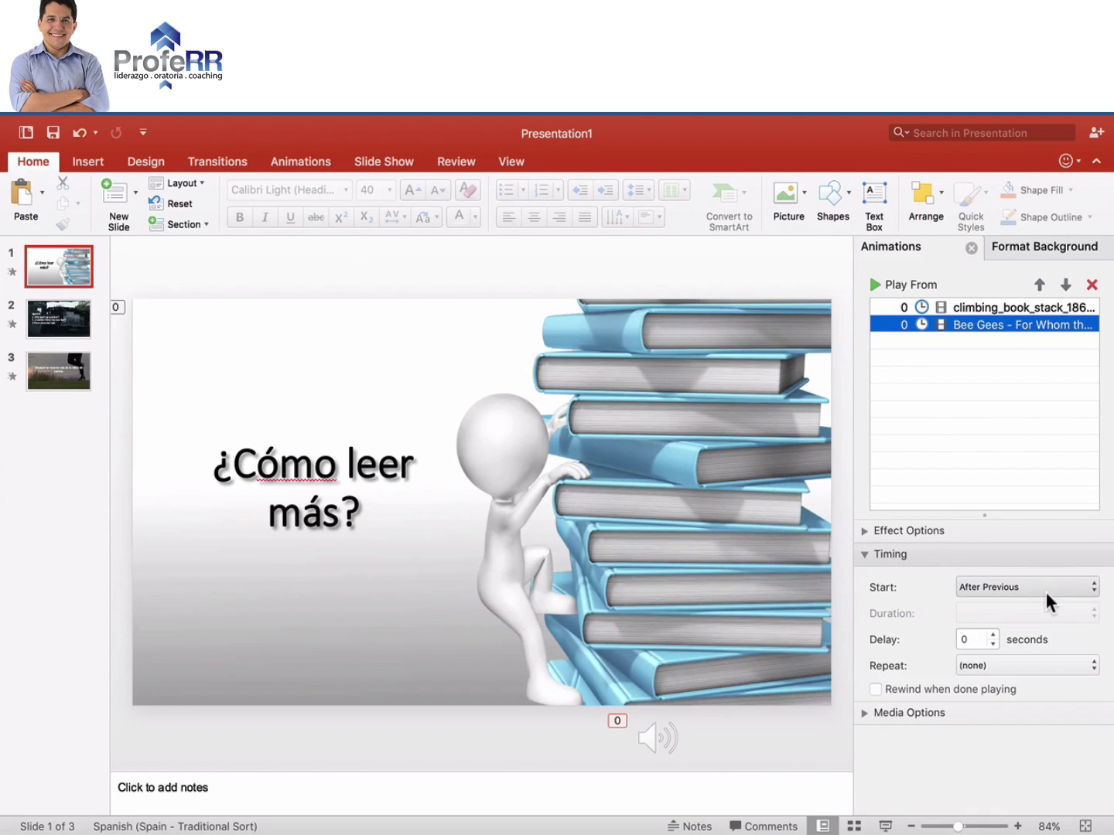
pyautogui.click(1045, 592)
pyautogui.click(1009, 571)
pyautogui.moveTo(659, 738)
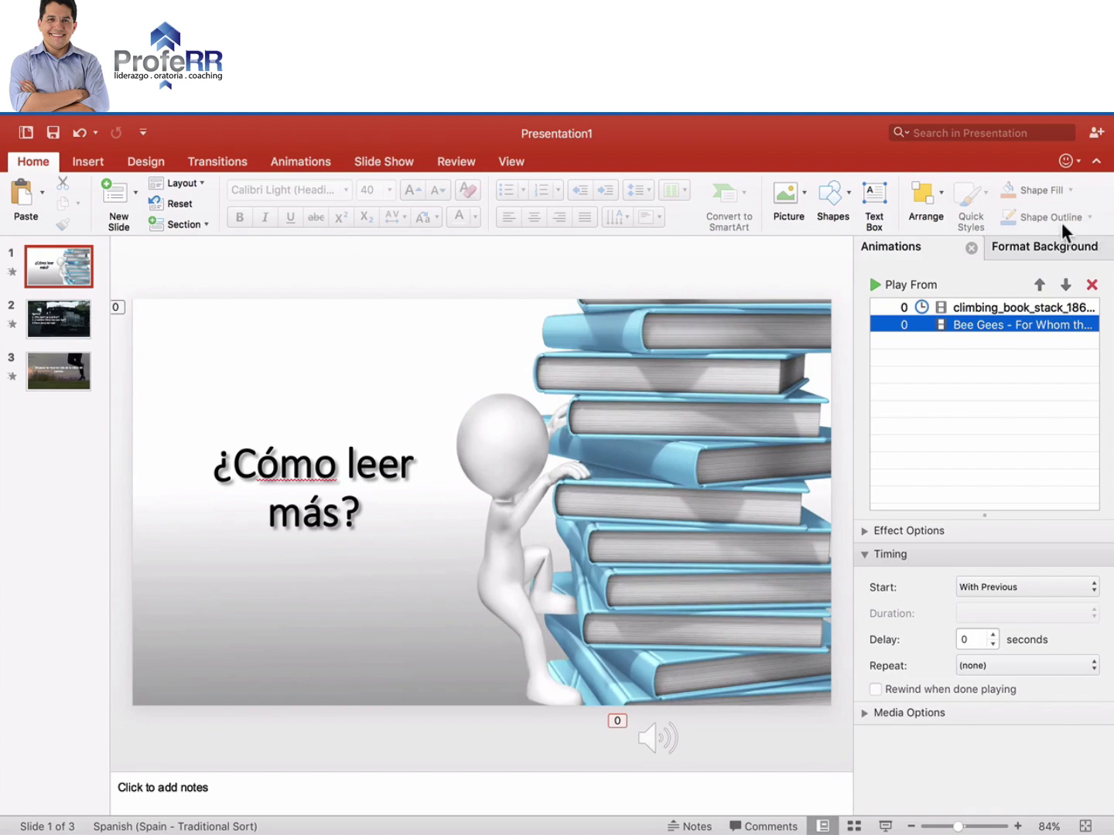
pyautogui.click(1041, 246)
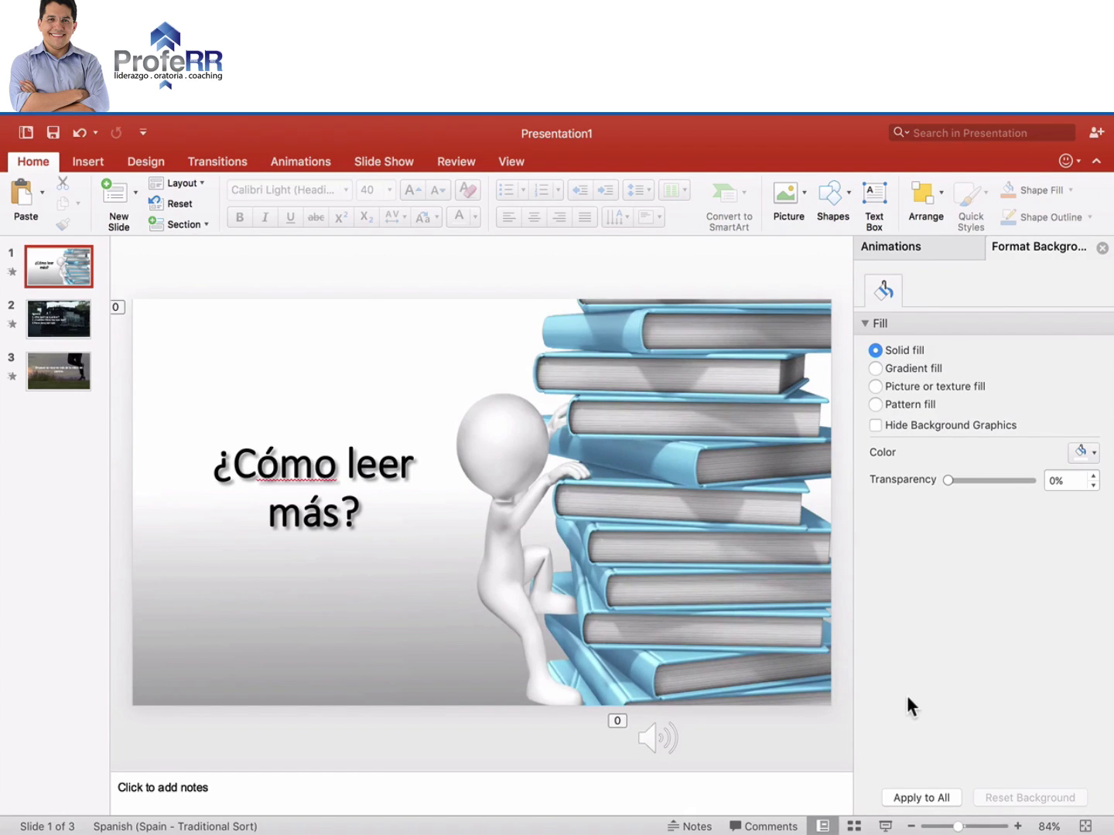
pyautogui.click(886, 825)
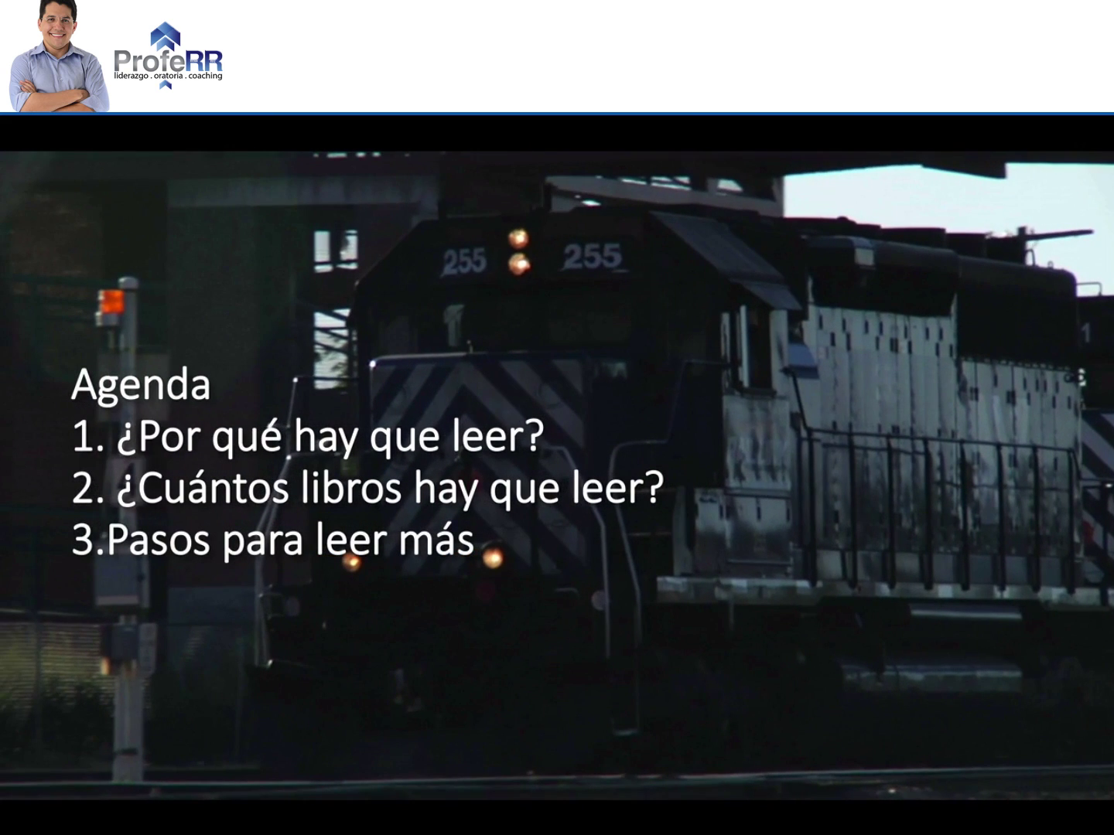
pyautogui.press('Escape')
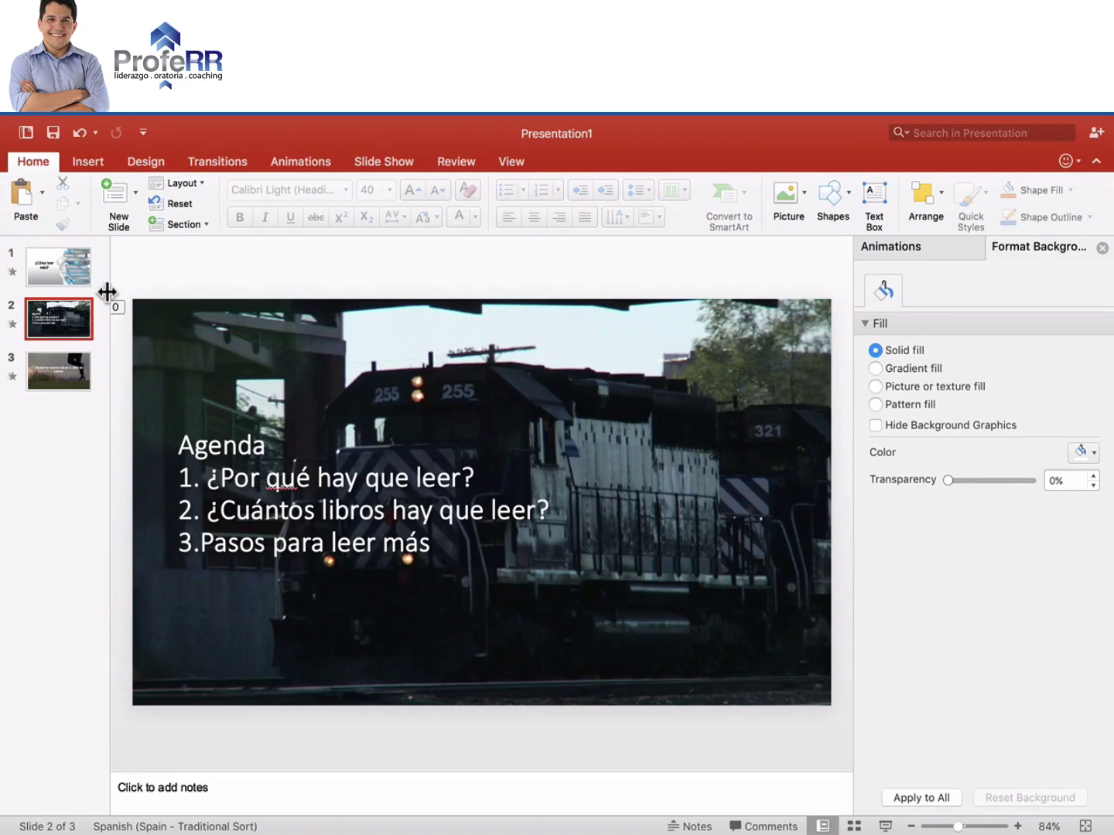
pyautogui.click(38, 269)
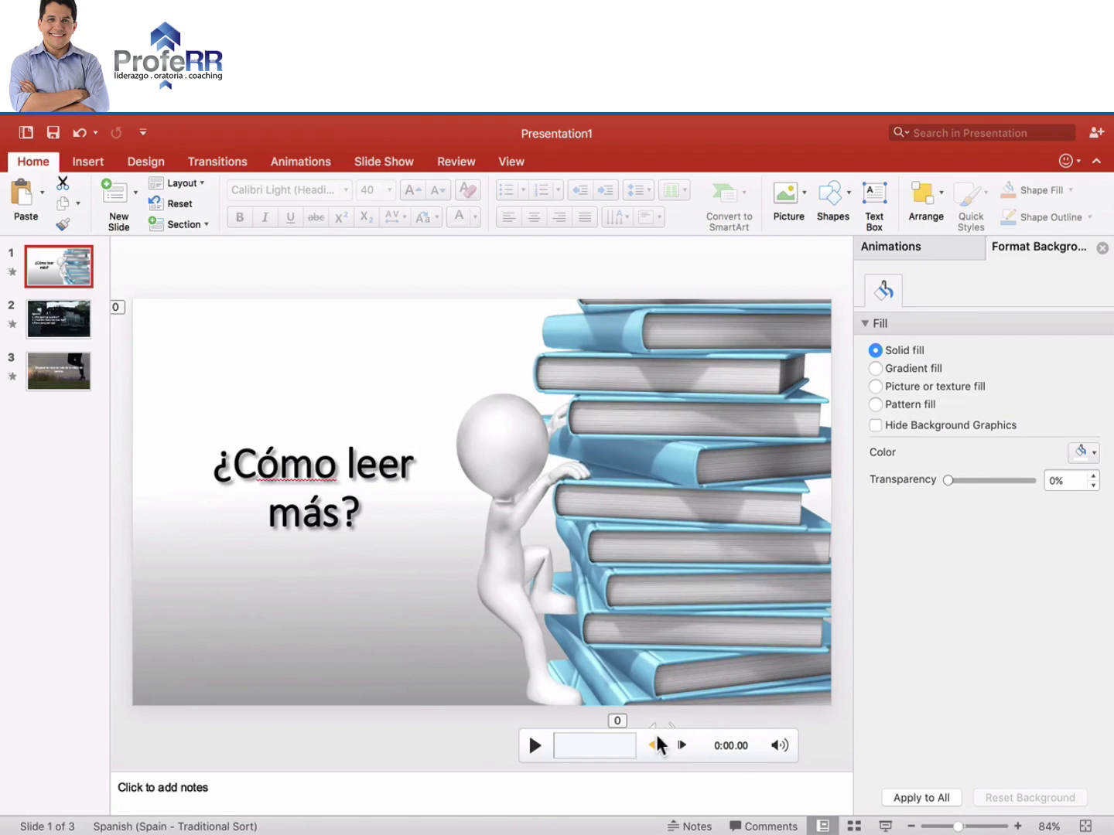
pyautogui.click(678, 744)
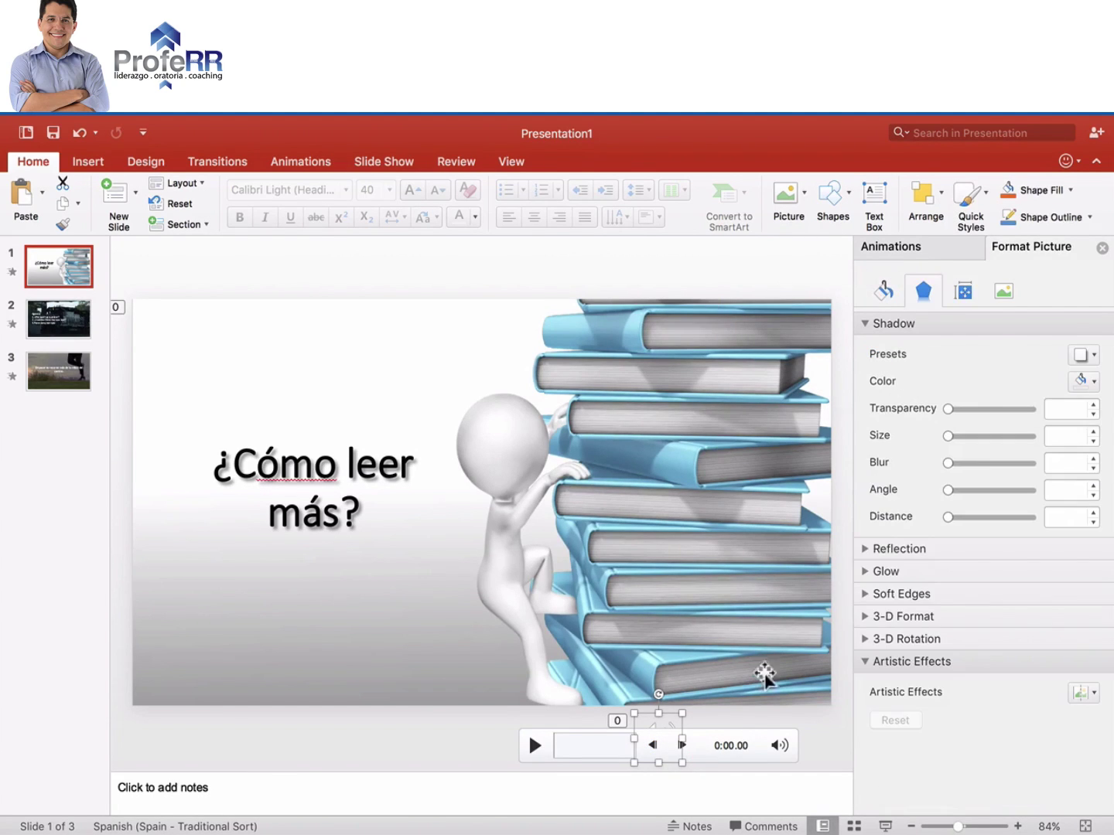
pyautogui.click(612, 165)
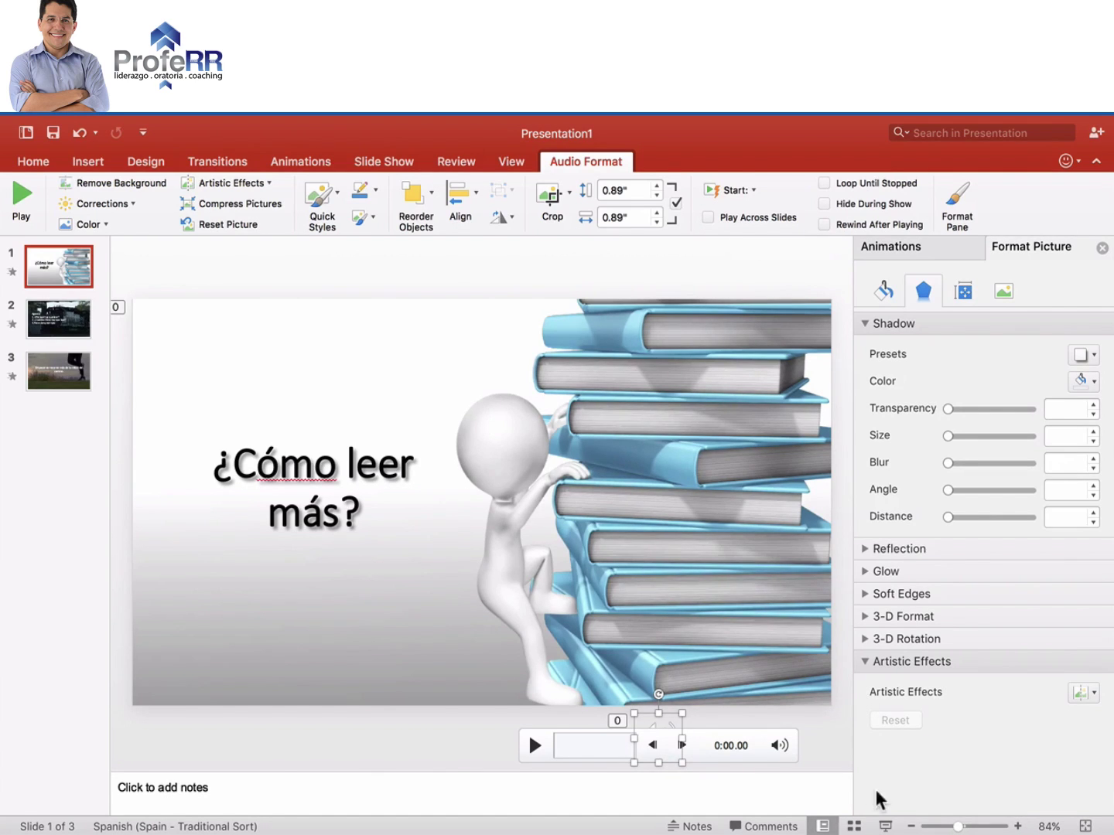
pyautogui.click(885, 826)
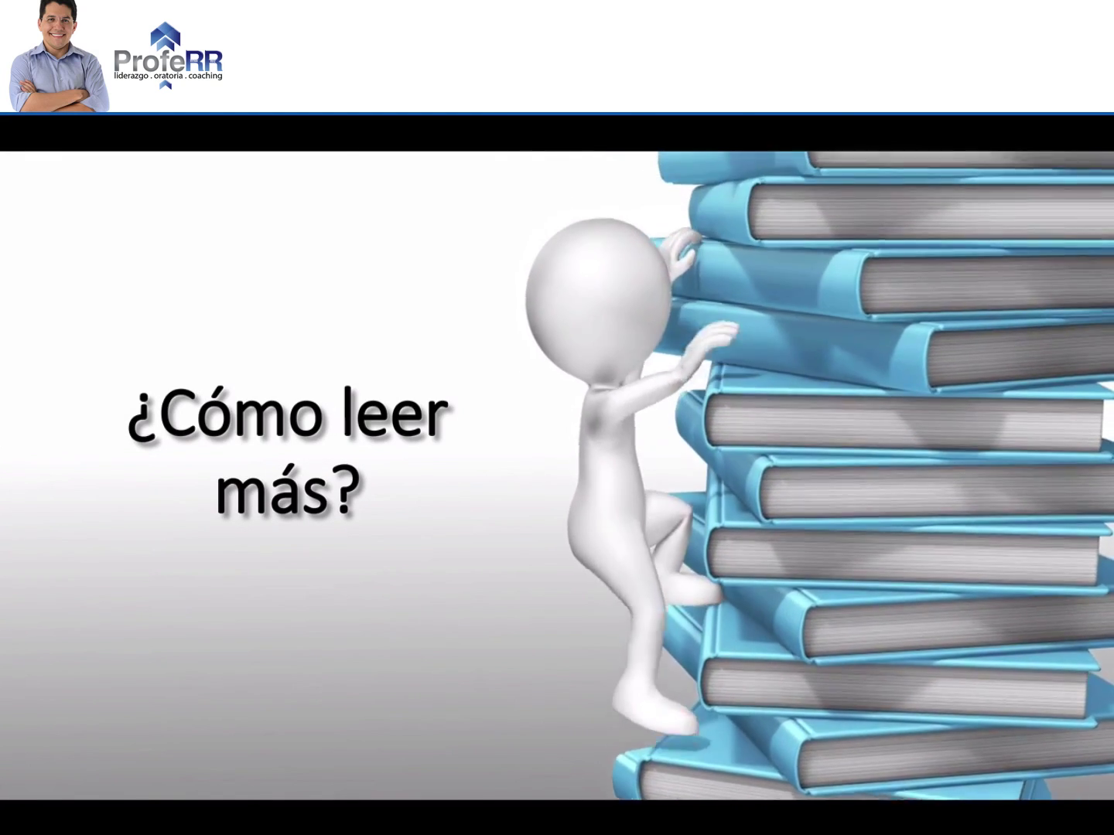
pyautogui.press('Right')
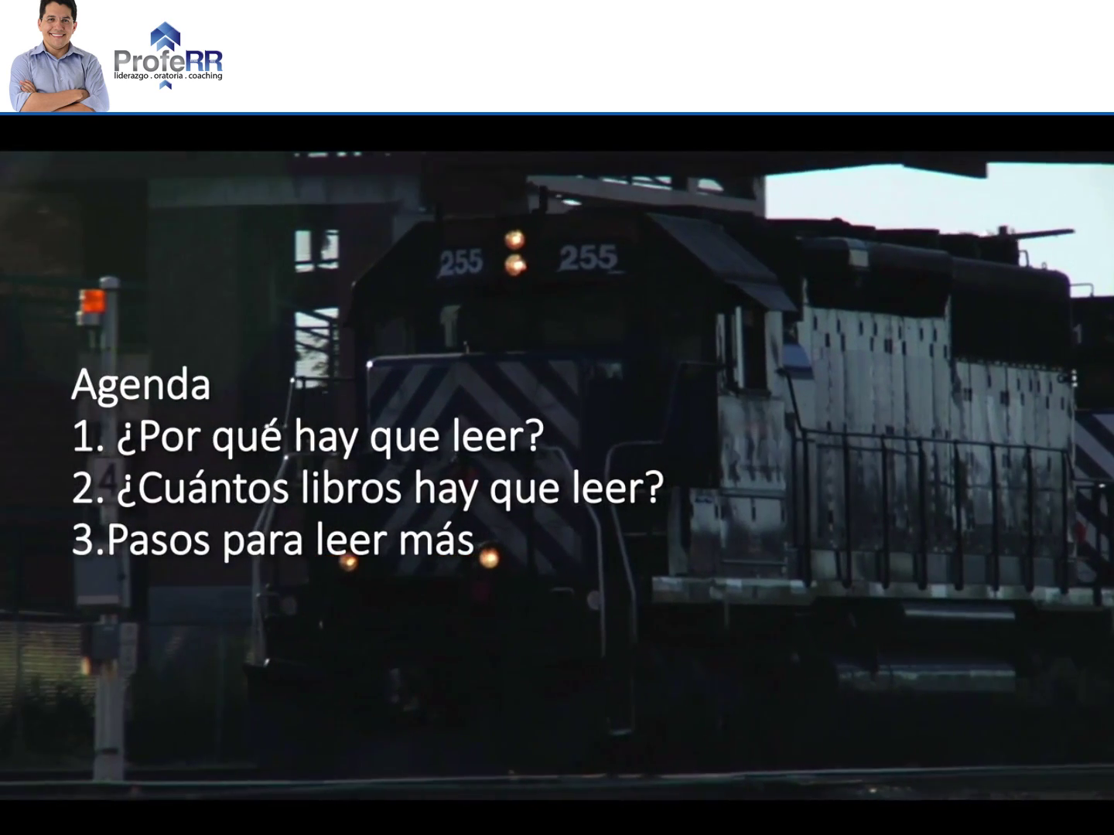
pyautogui.press('Escape')
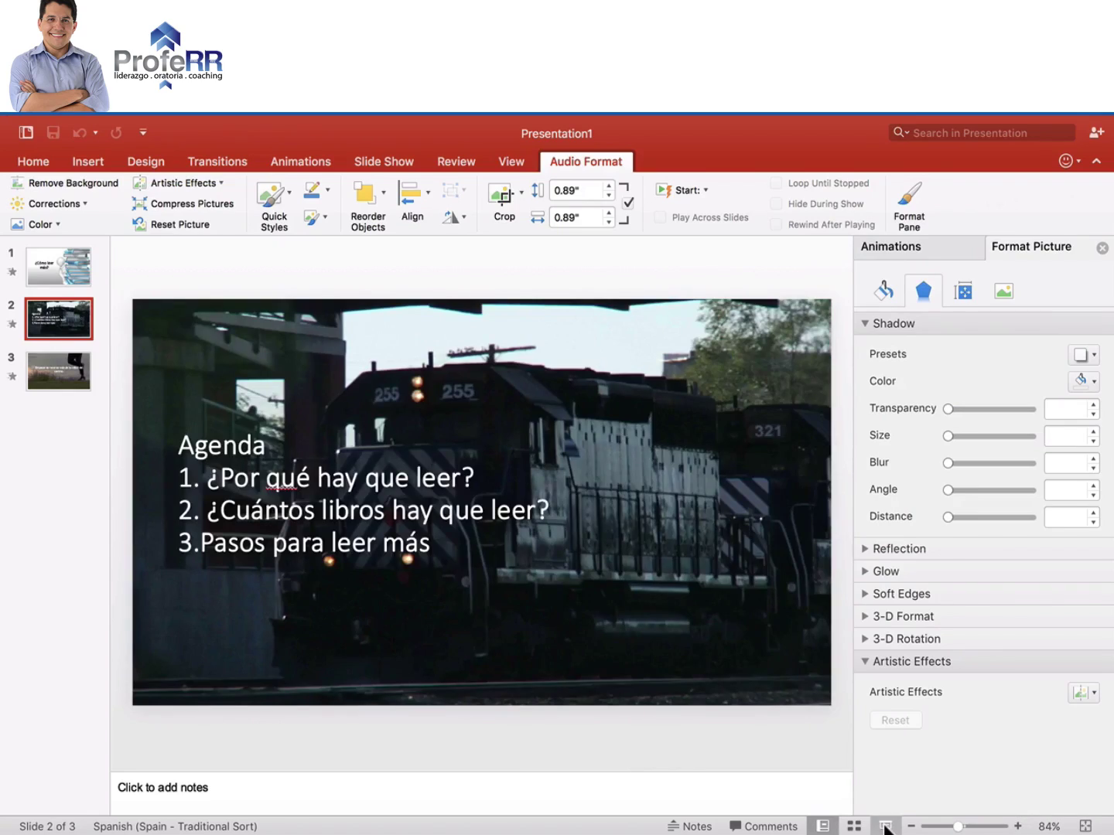
pyautogui.press('Escape')
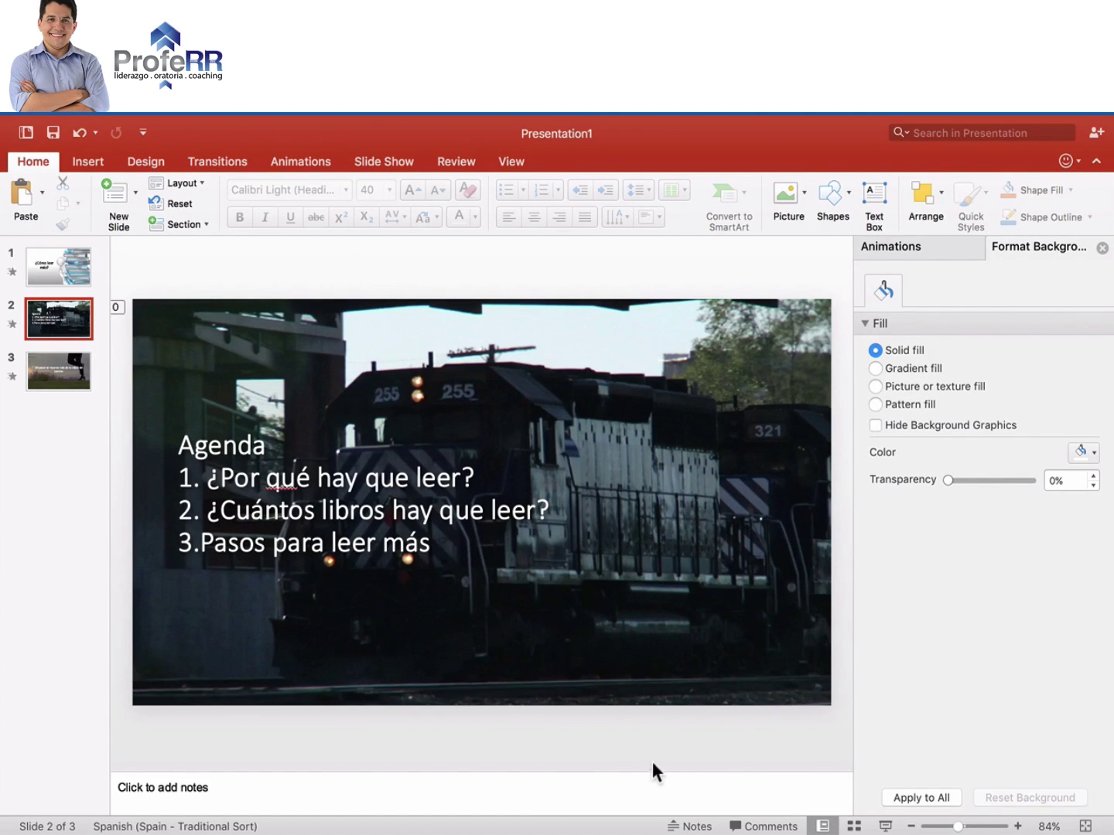
pyautogui.press('pageup')
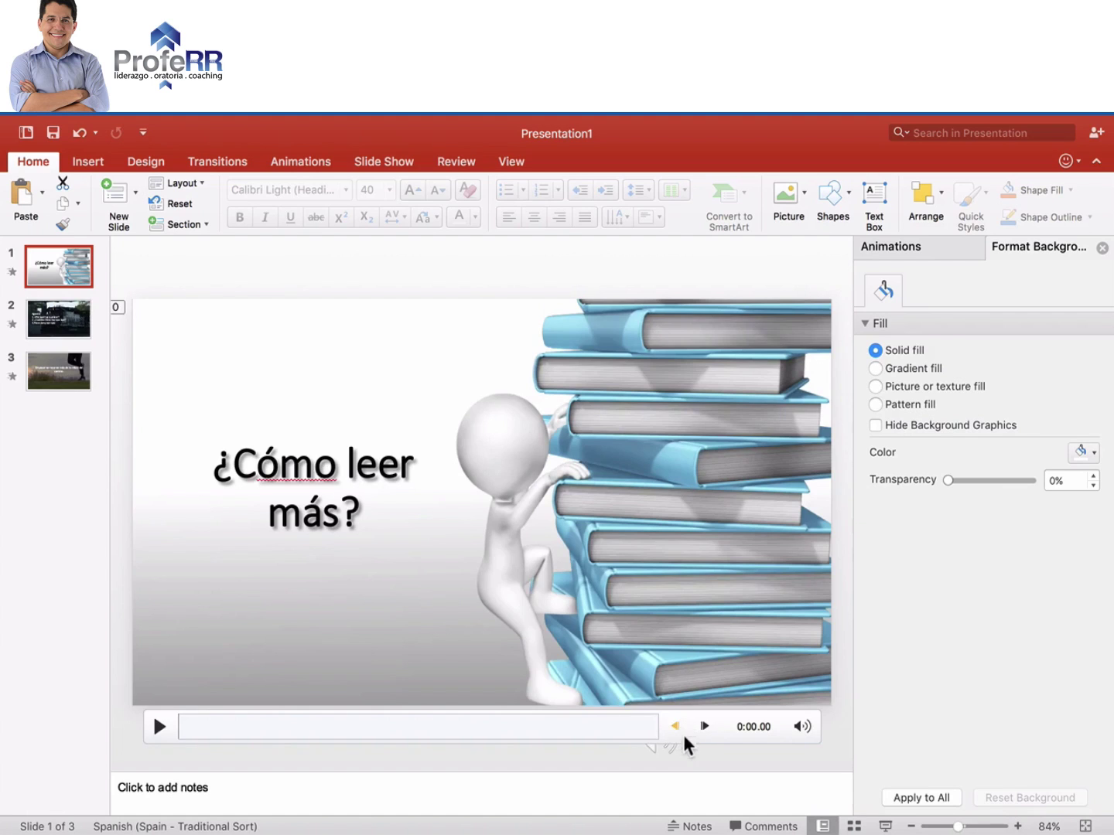
# Step: Set the slide 1 music to play across slides, run the slideshow, and return to slide 1
pyautogui.click(684, 749)
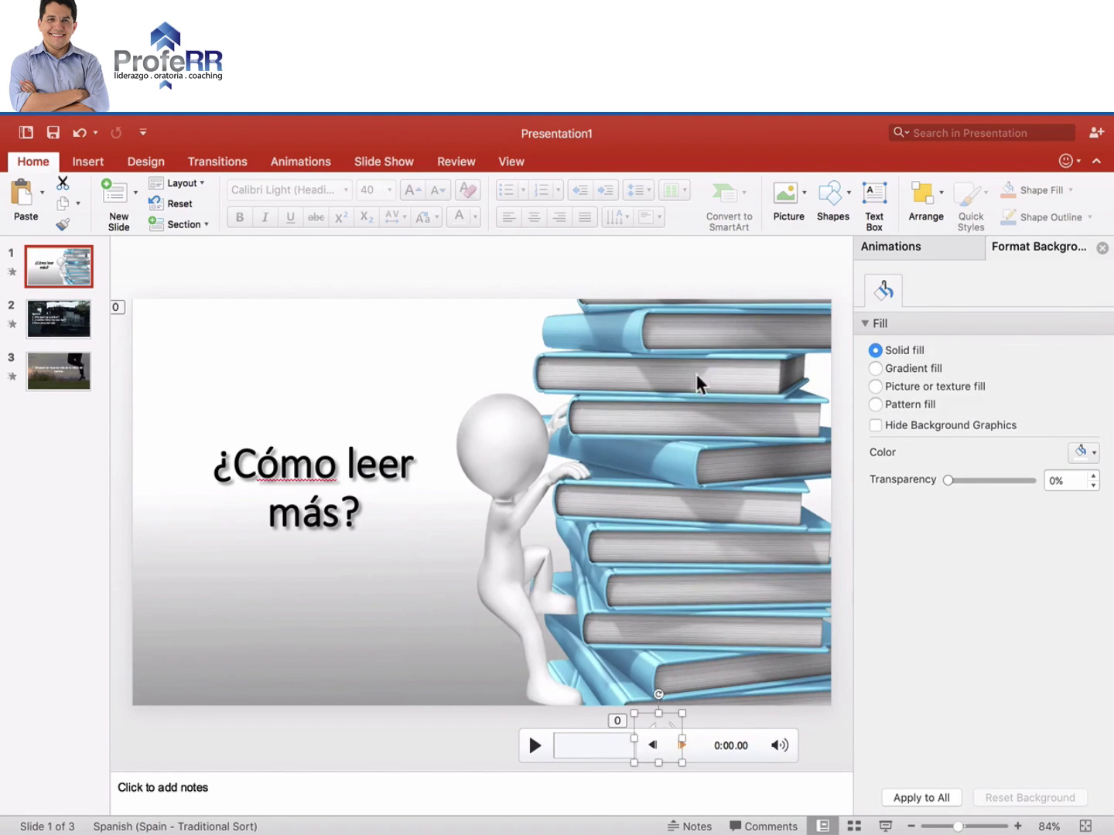
pyautogui.click(622, 163)
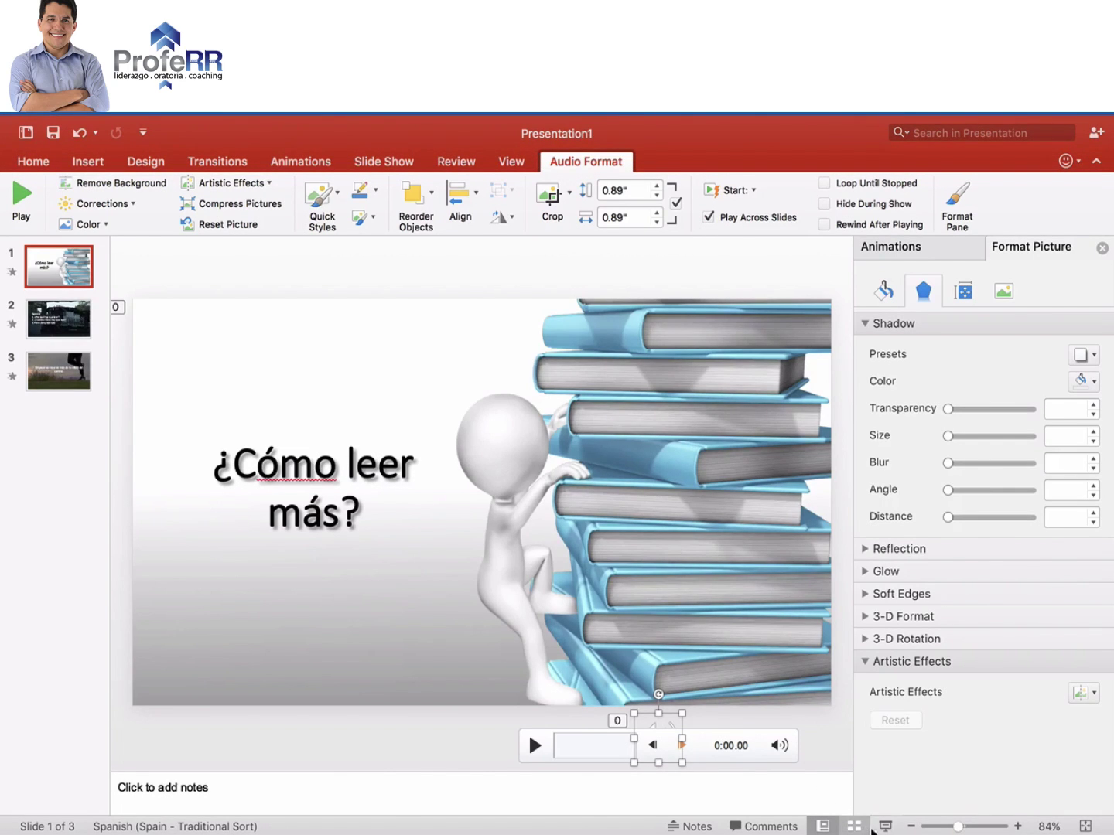
pyautogui.click(886, 825)
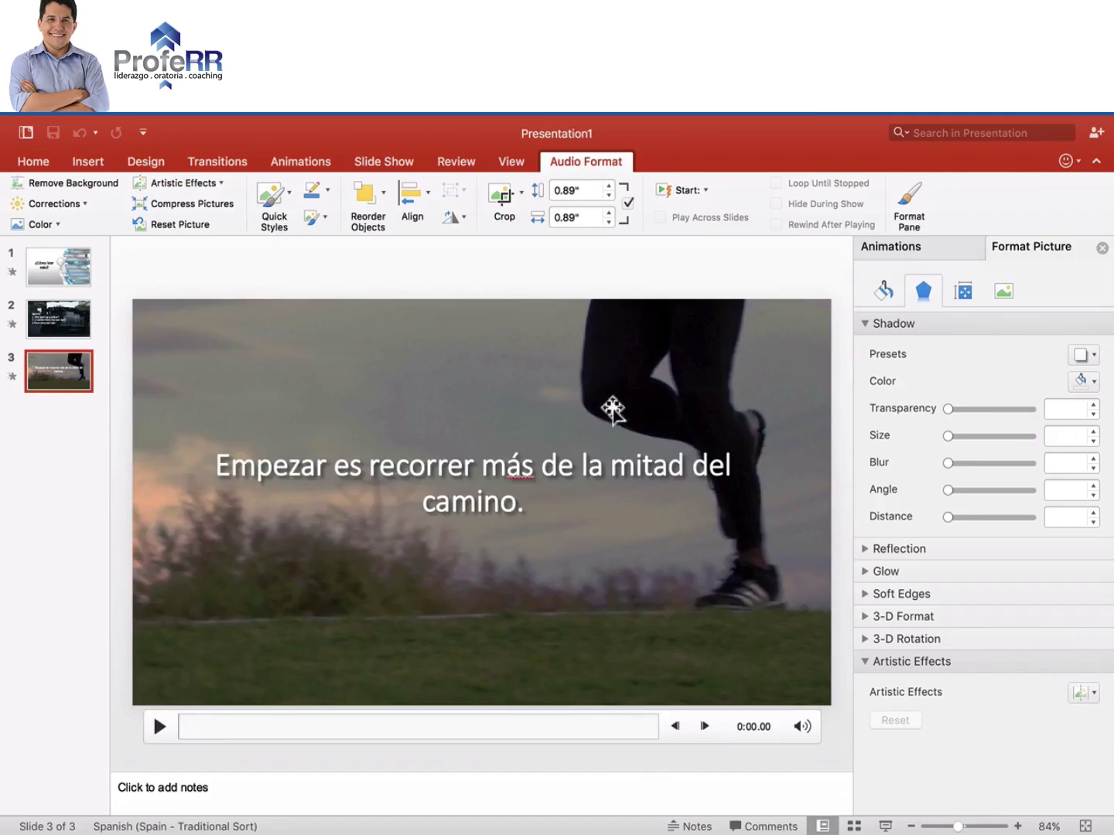
pyautogui.click(553, 285)
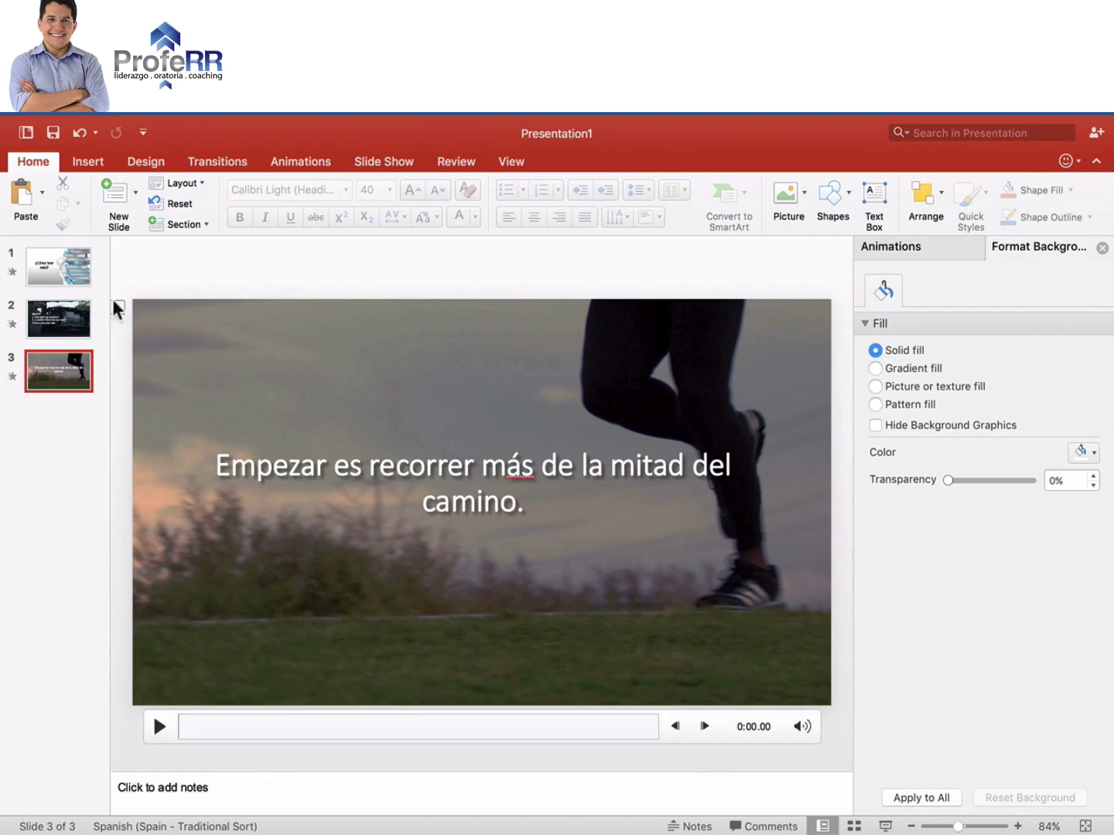
pyautogui.press('Home')
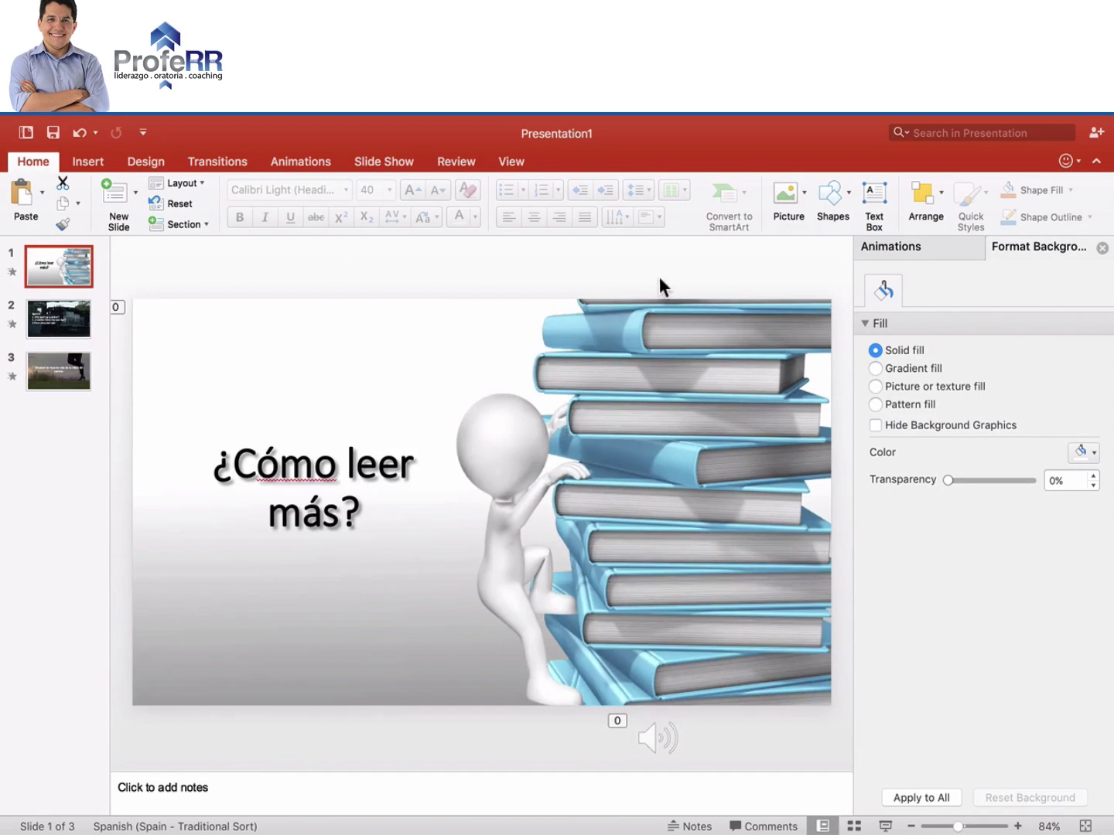